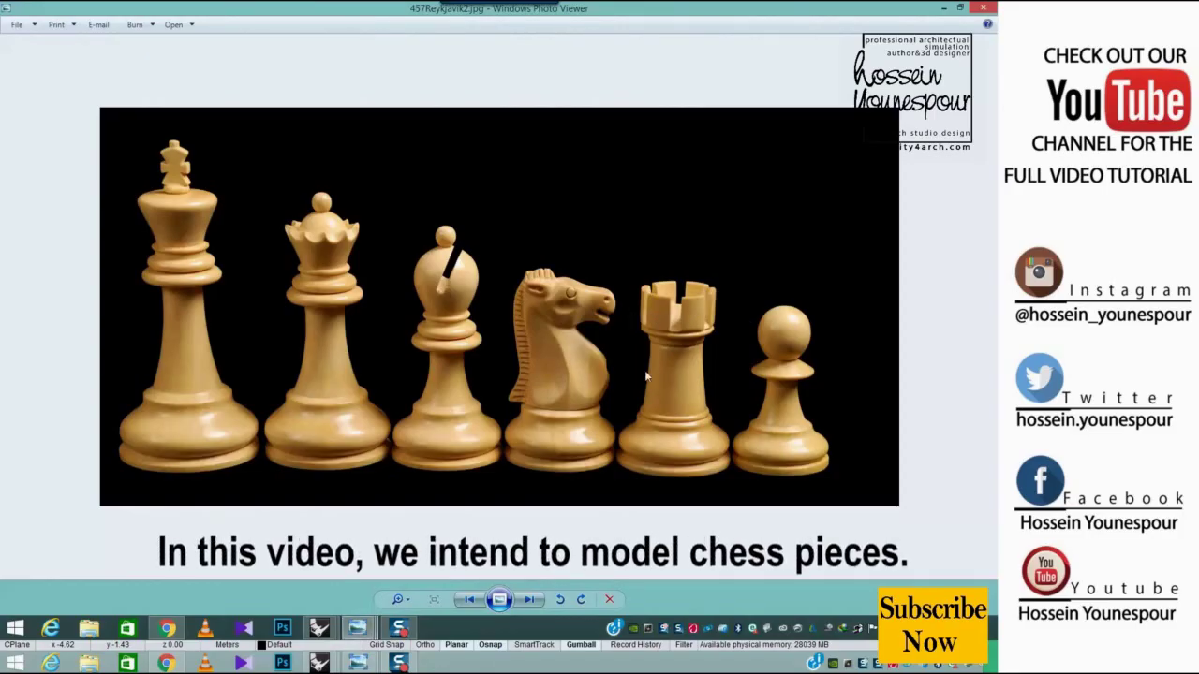
Switch to the chessboard model in Rhinoceros and maximize the Top viewport with empty space beside the board
left_click(943, 7)
mouse_move(319, 627)
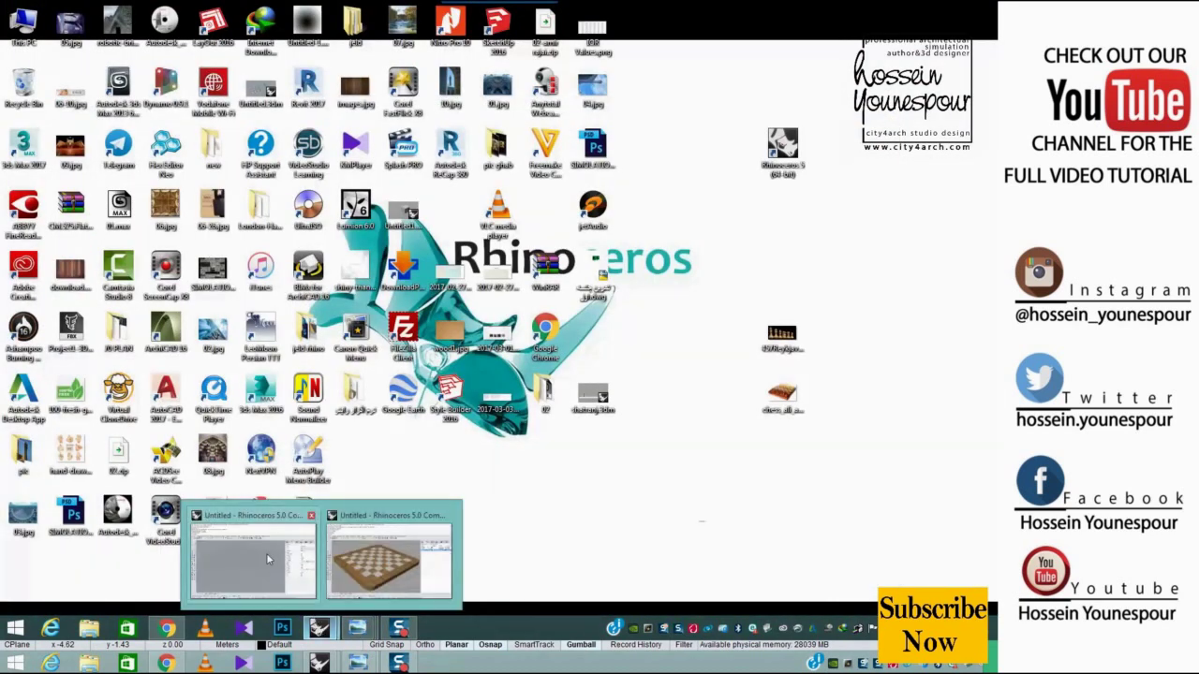
left_click(266, 553)
double_click(64, 155)
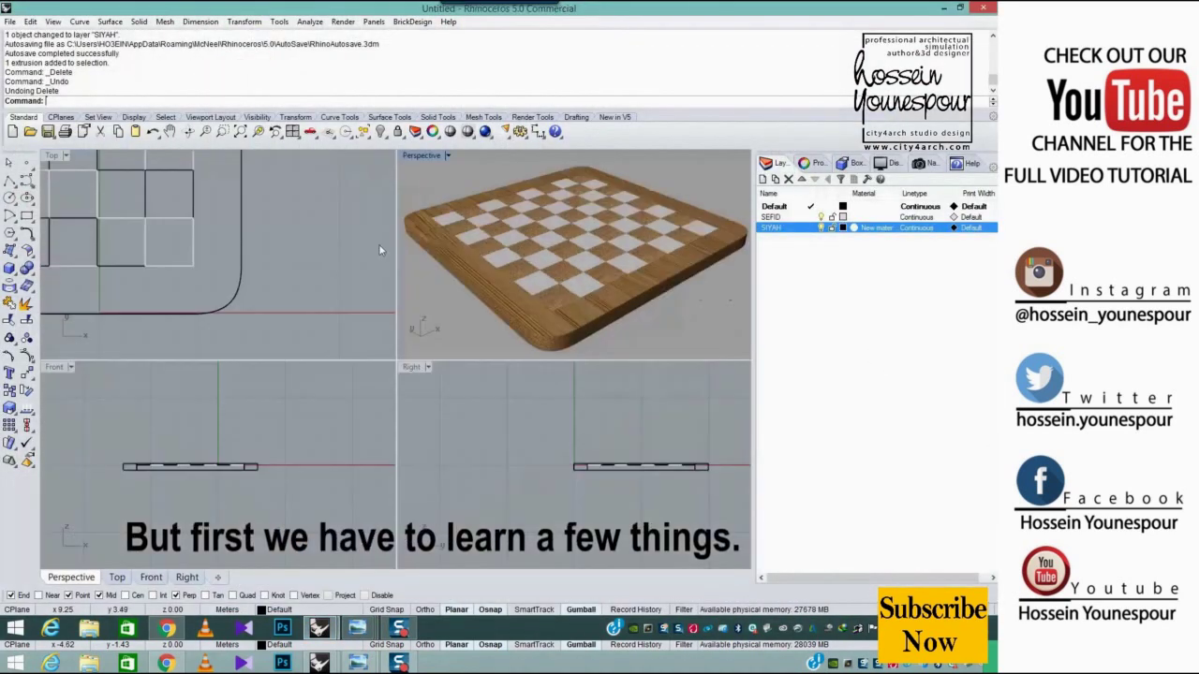
left_click(272, 255)
scroll(271, 255, "down", 4)
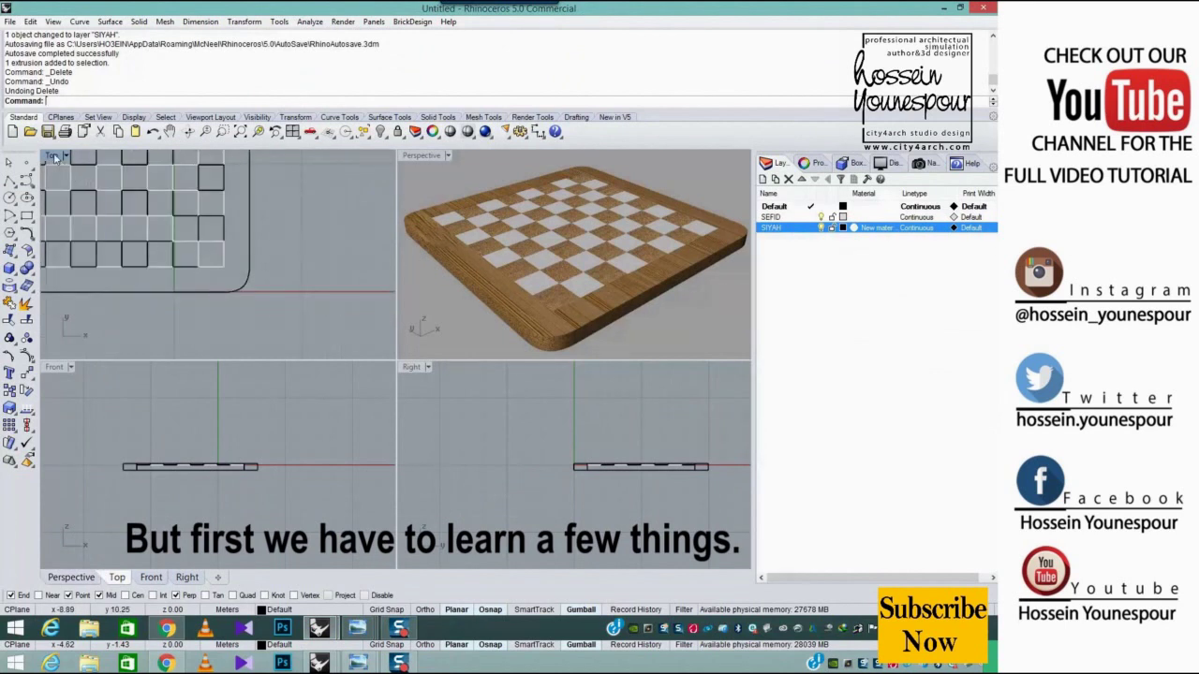
double_click(55, 158)
scroll(440, 241, "down", 6)
right_click_drag(627, 222, 398, 317)
scroll(389, 331, "down", 3)
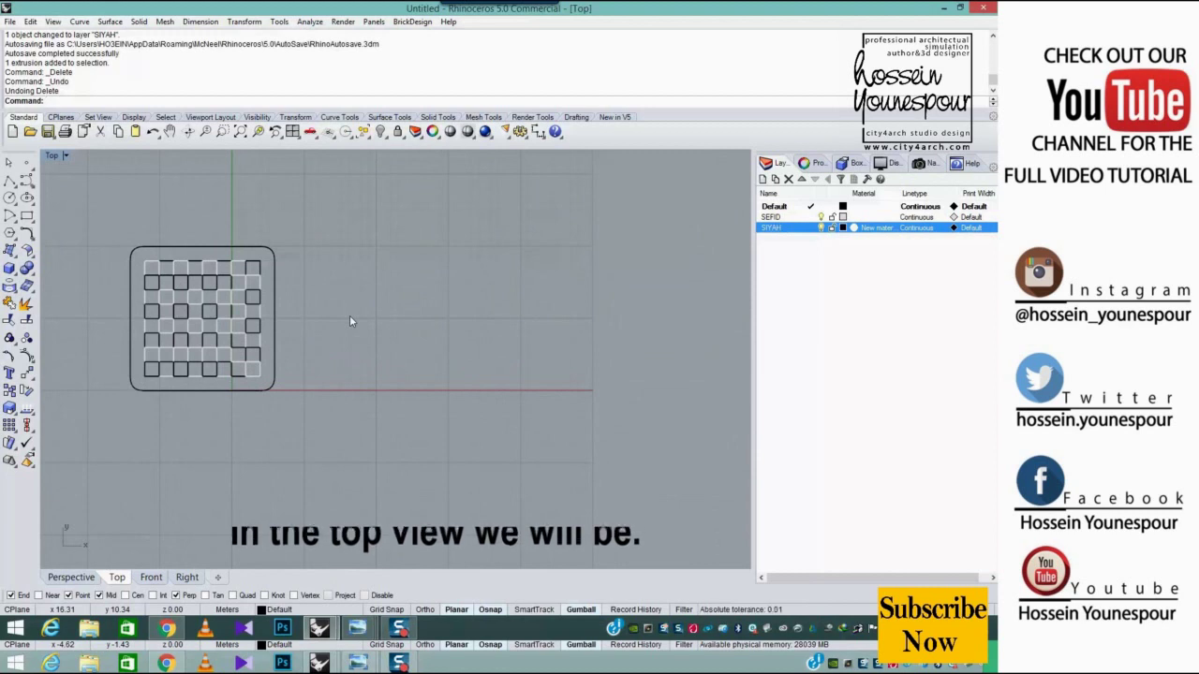
right_click_drag(396, 286, 387, 283)
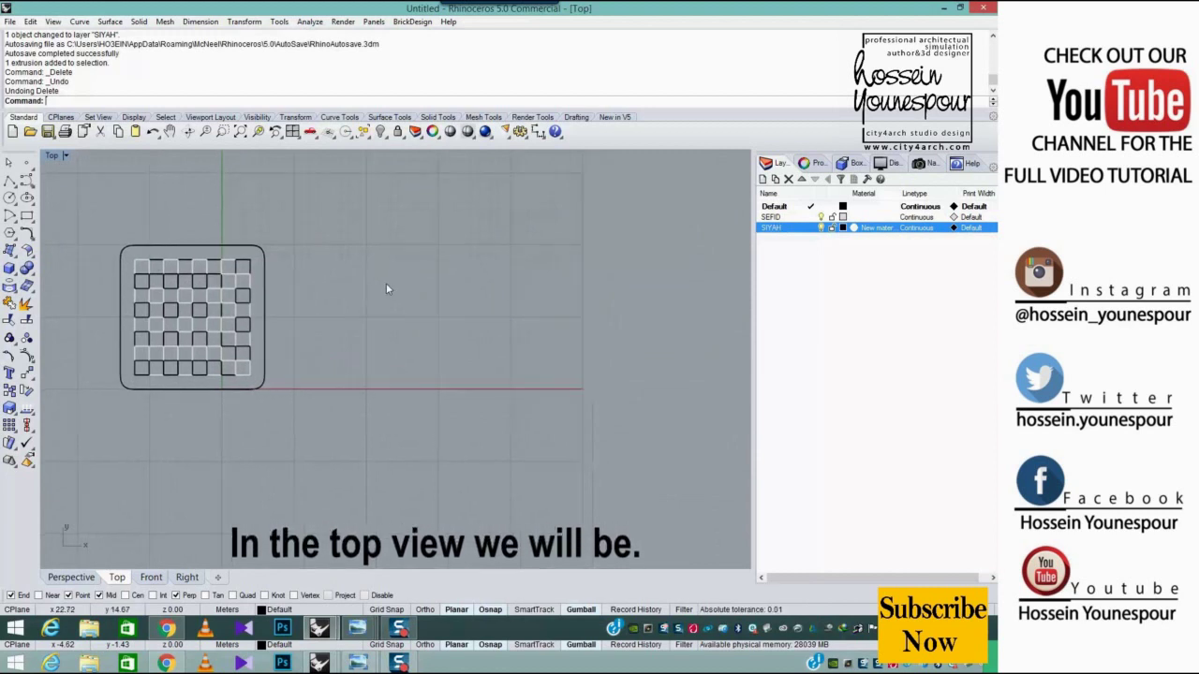
Place 457Reykjavik2.jpg as a background bitmap beside the chessboard in the Top viewport, setting it by two opposite corners
left_click(65, 157)
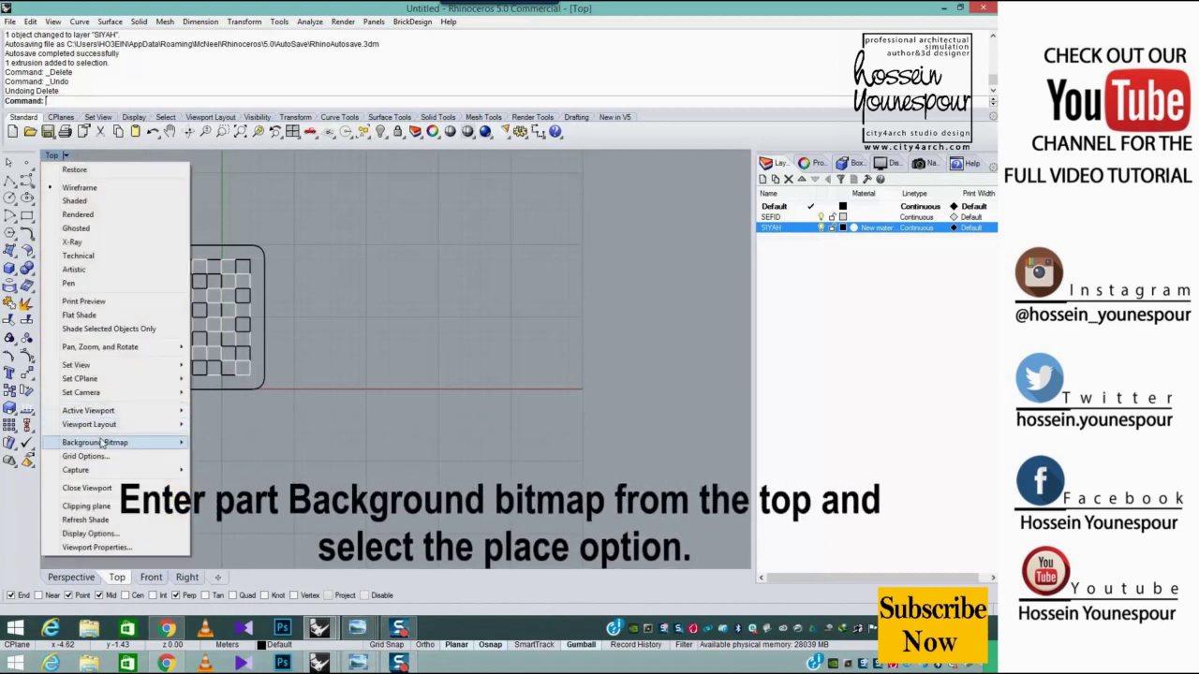
mouse_move(110, 447)
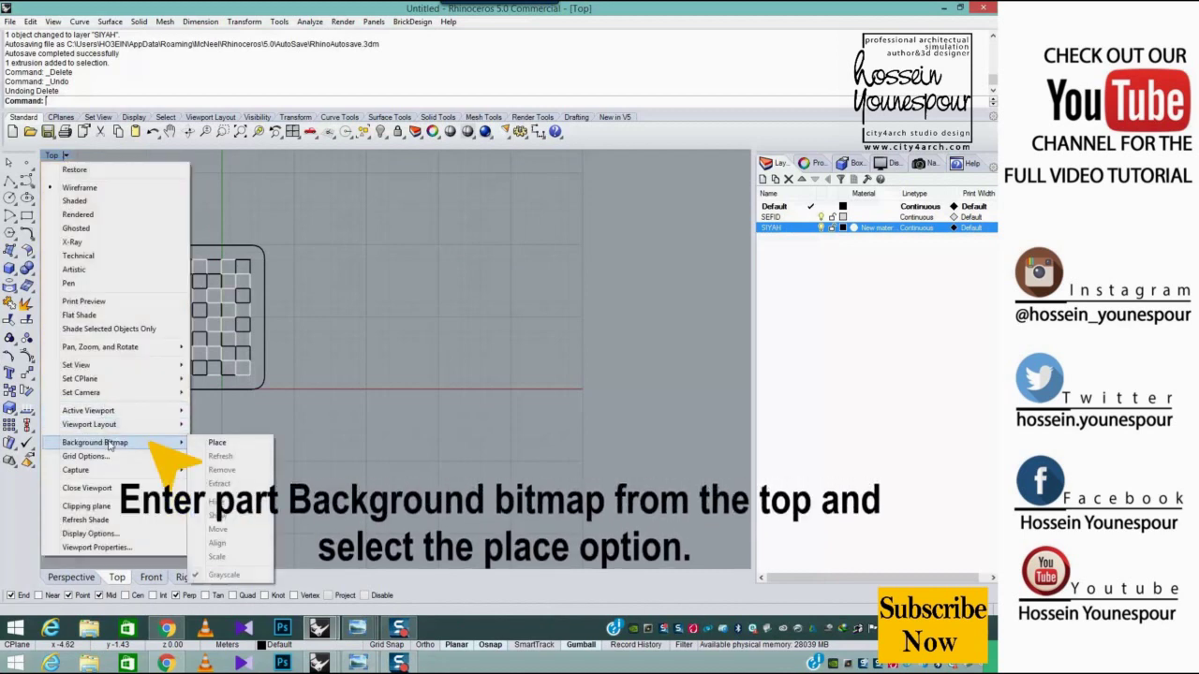
left_click(217, 443)
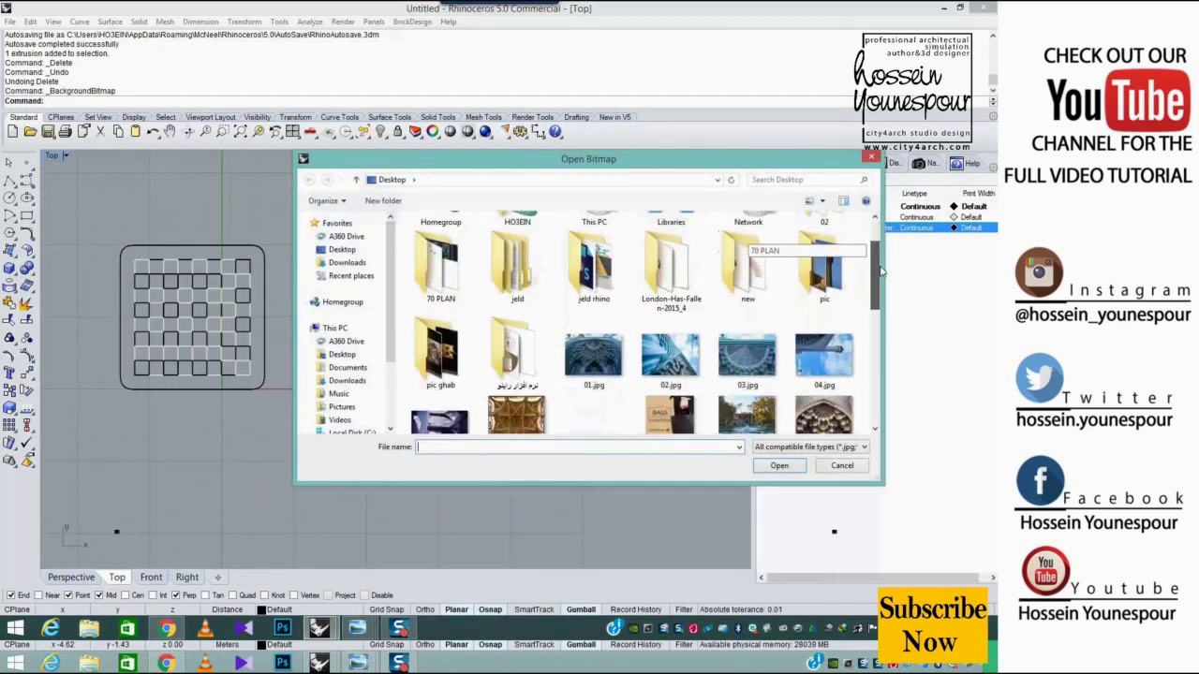
left_click_drag(875, 271, 875, 346)
double_click(668, 279)
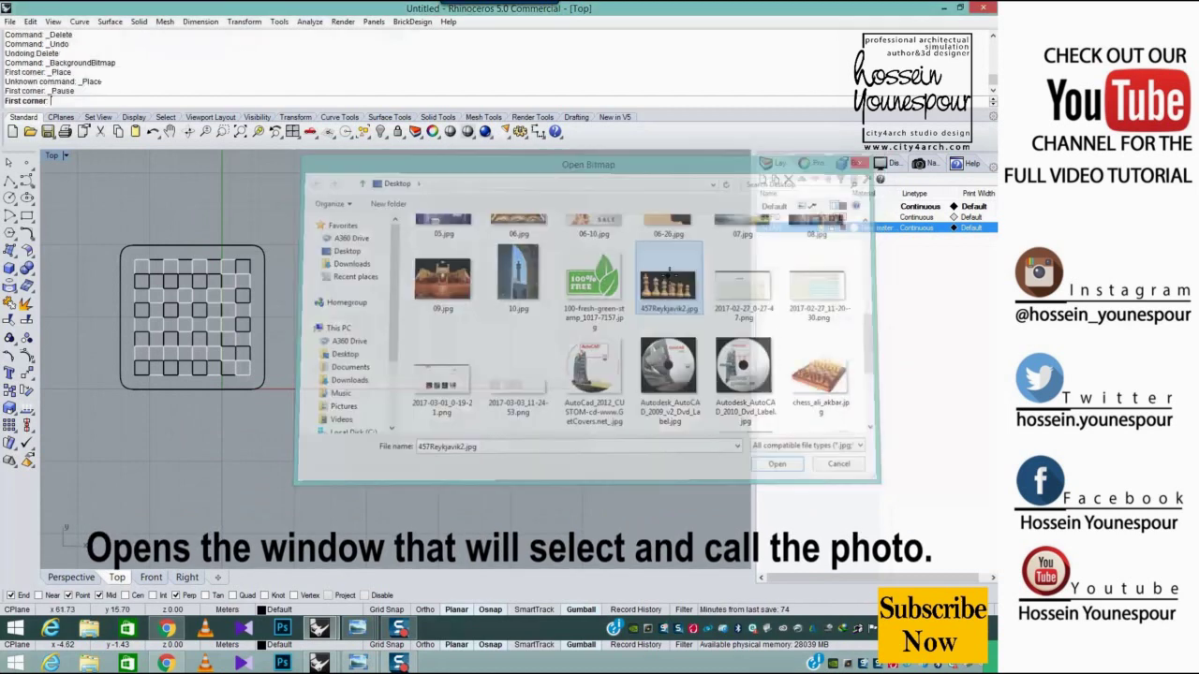
scroll(375, 343, "down", 2)
right_click_drag(492, 340, 409, 331)
scroll(346, 356, "up", 4)
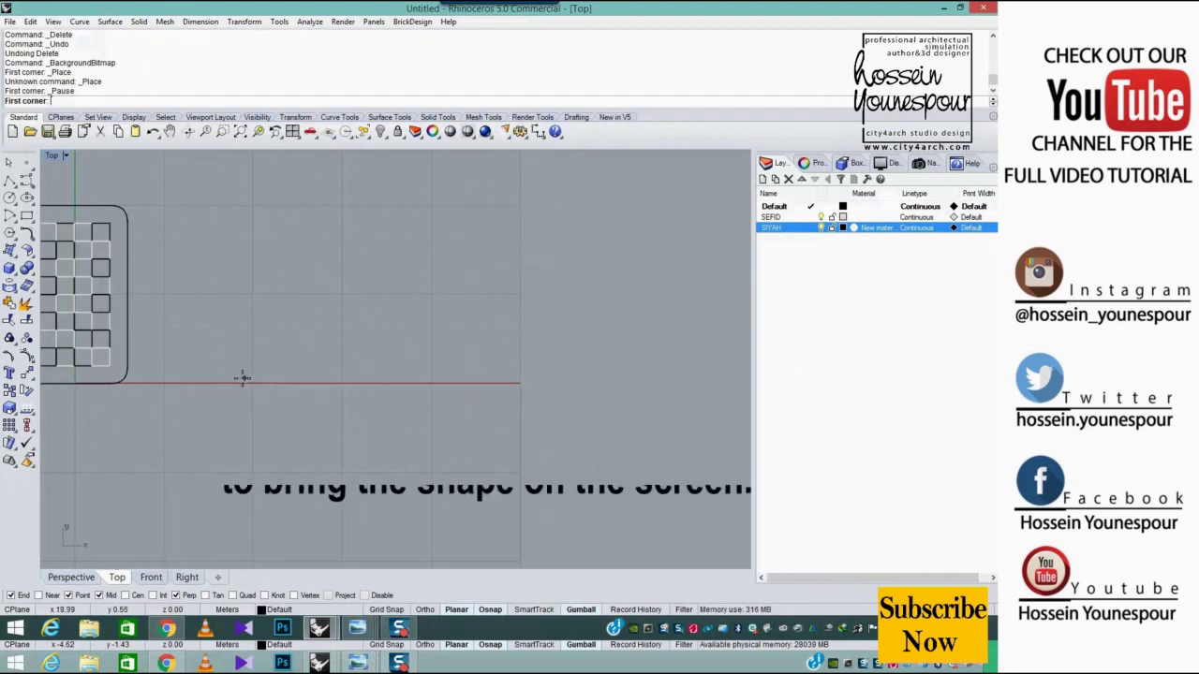
left_click(241, 378)
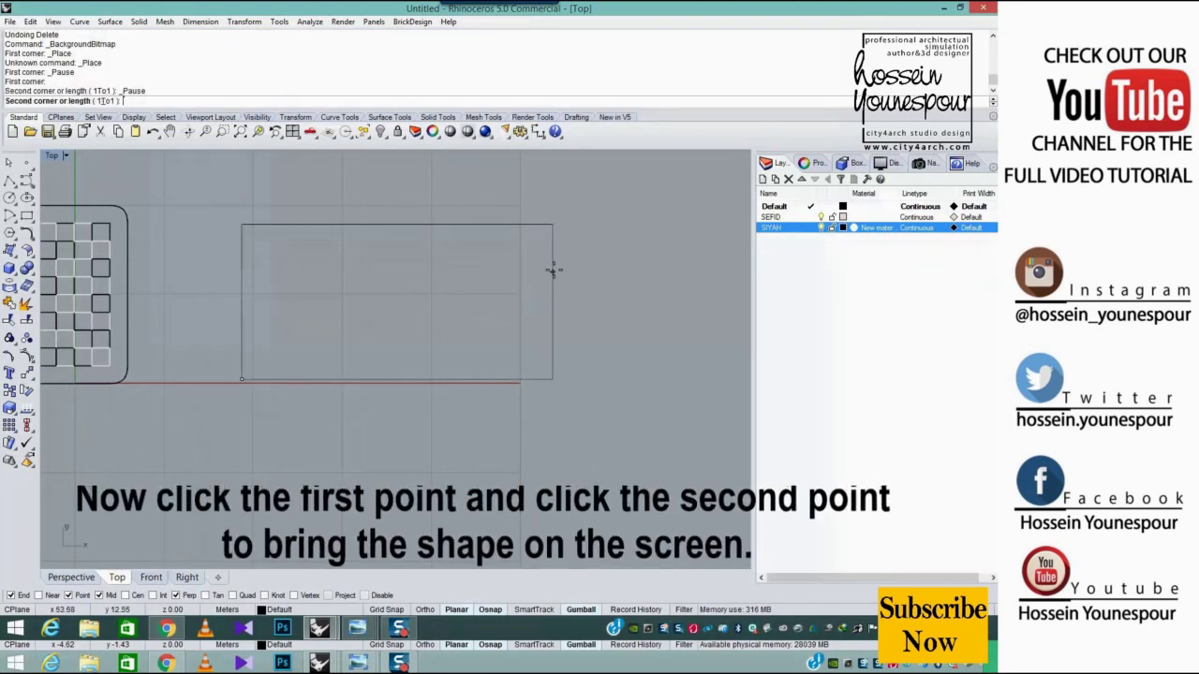
left_click(631, 189)
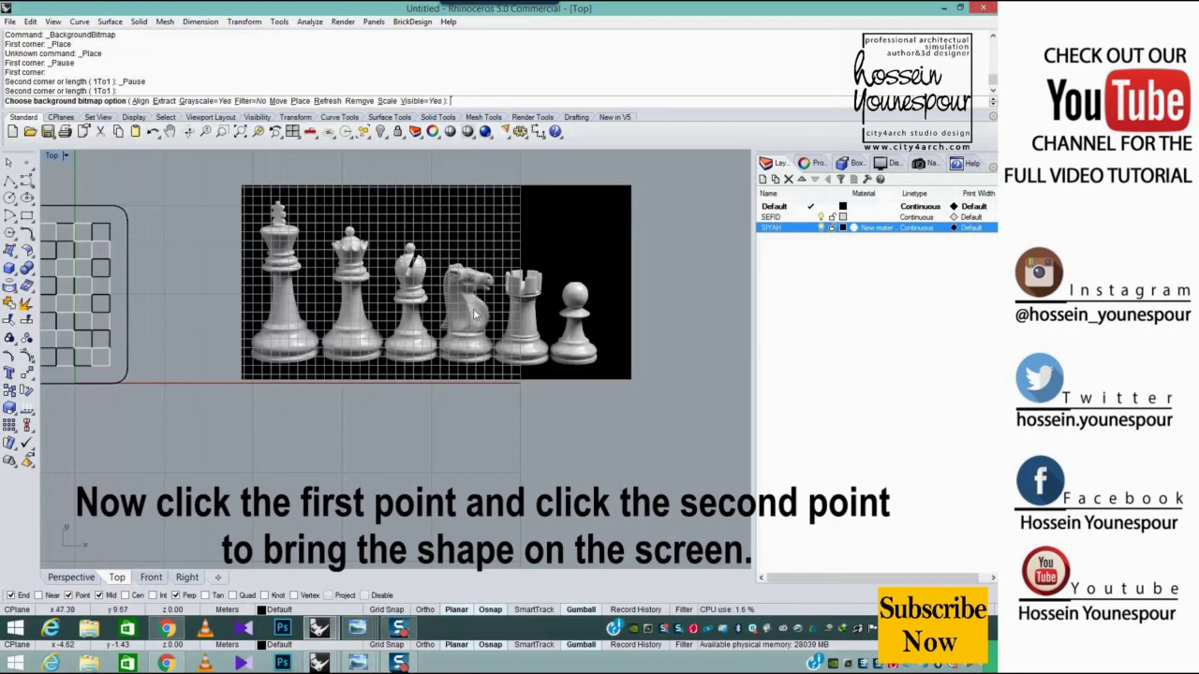
Set the bitmap's Grayscale option to No, return it to Yes, and finish the background bitmap command
right_click_drag(347, 282, 414, 308)
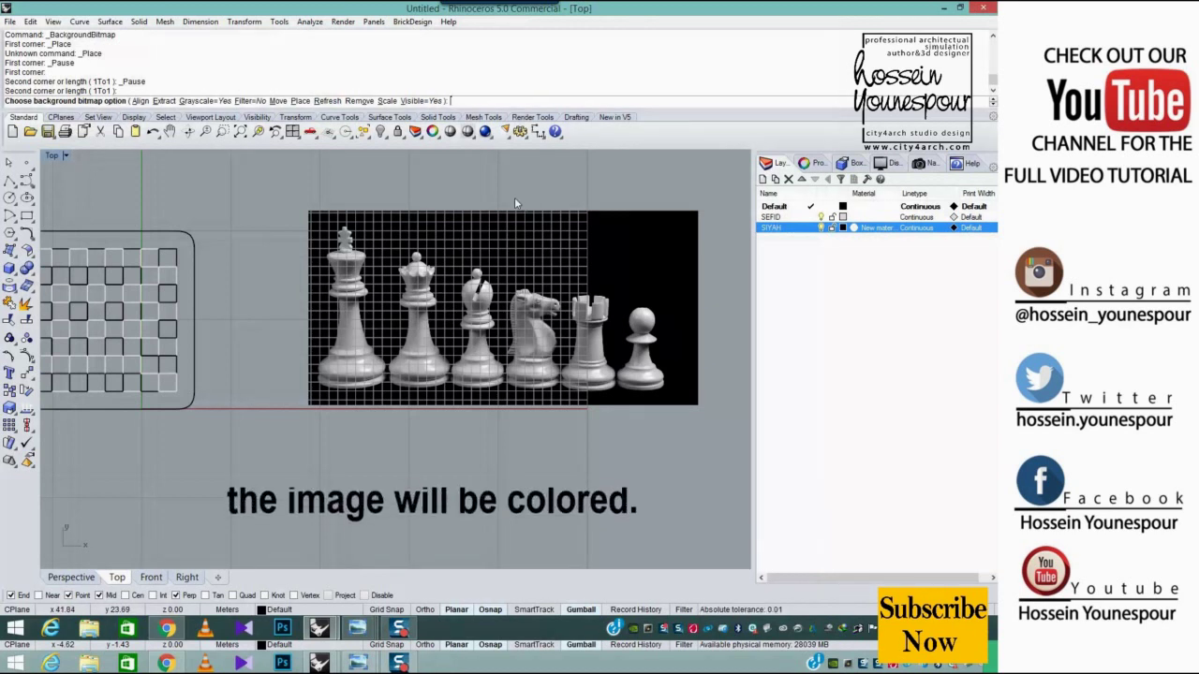
left_click(198, 102)
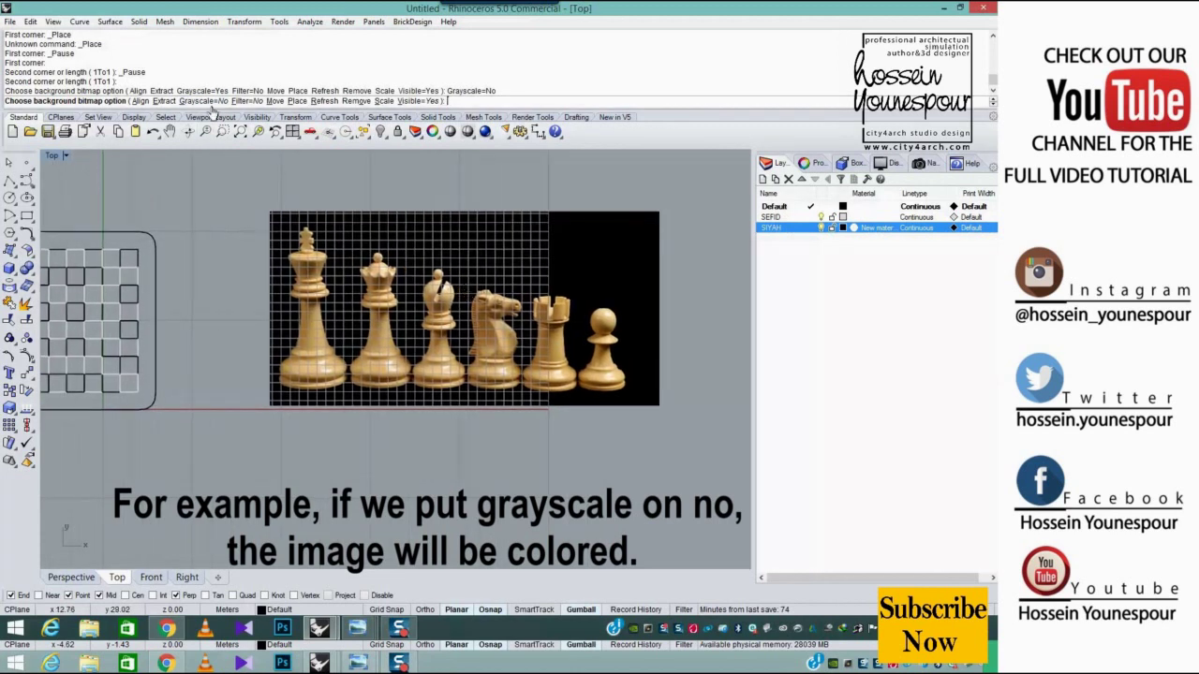
left_click(214, 103)
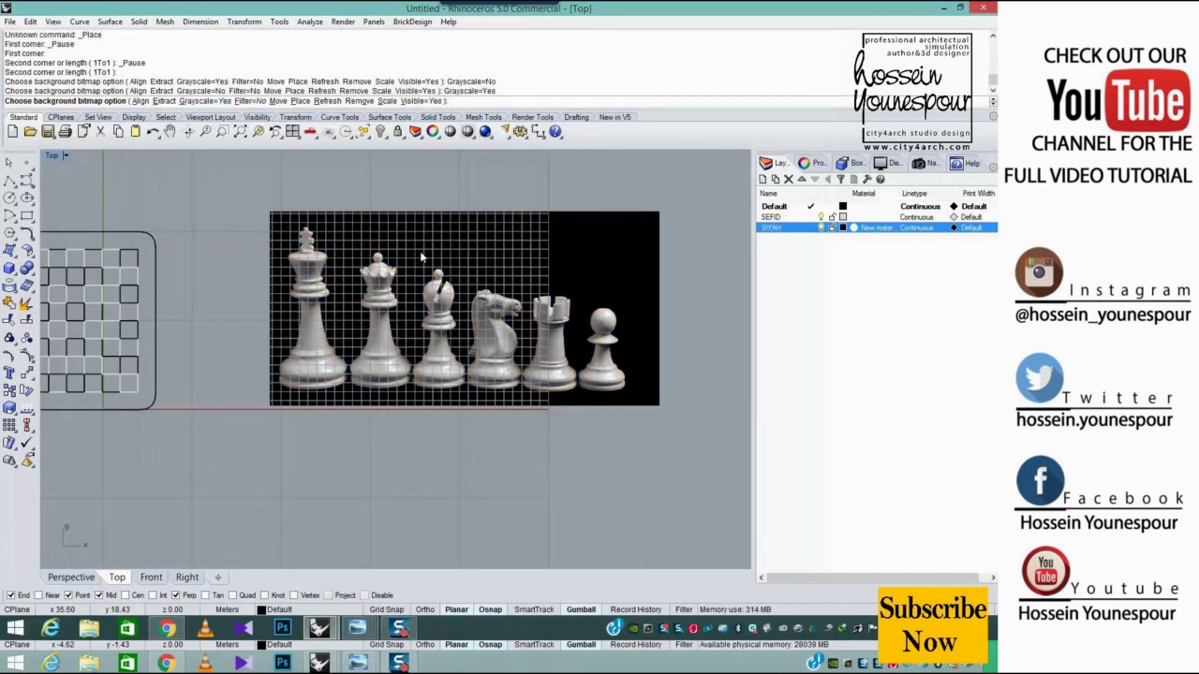
right_click_drag(556, 252, 542, 255)
key("Return")
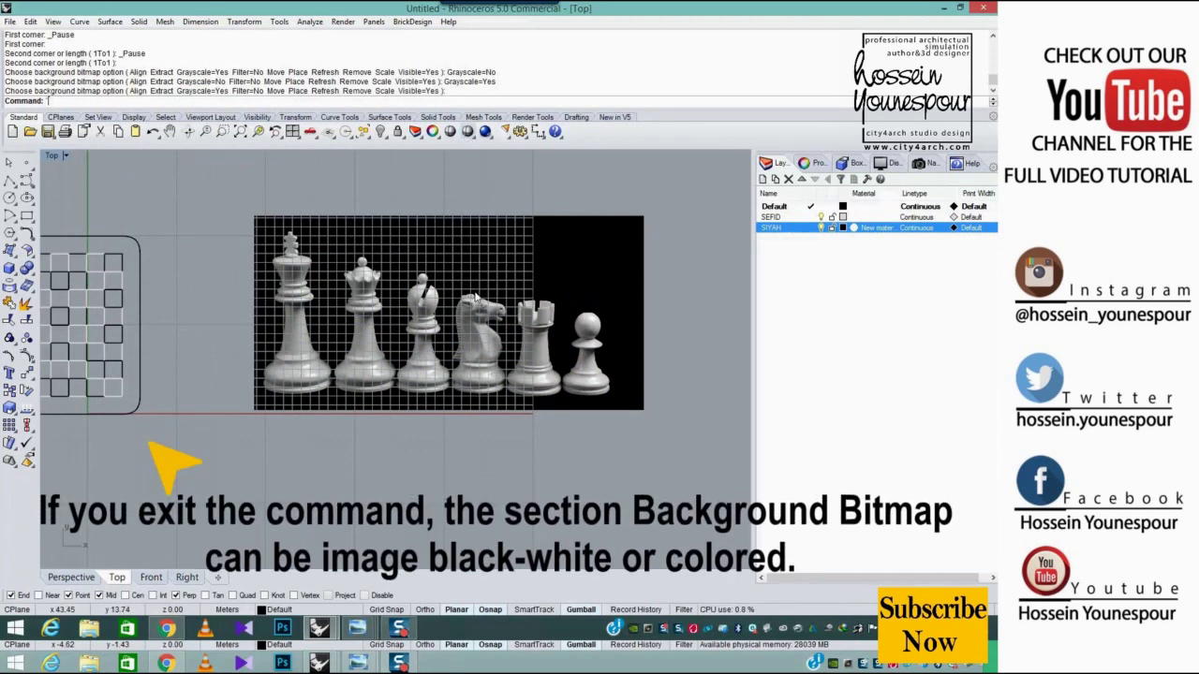
Turn the placed background bitmap's grayscale display off and back on from the Top viewport's settings
left_click(67, 158)
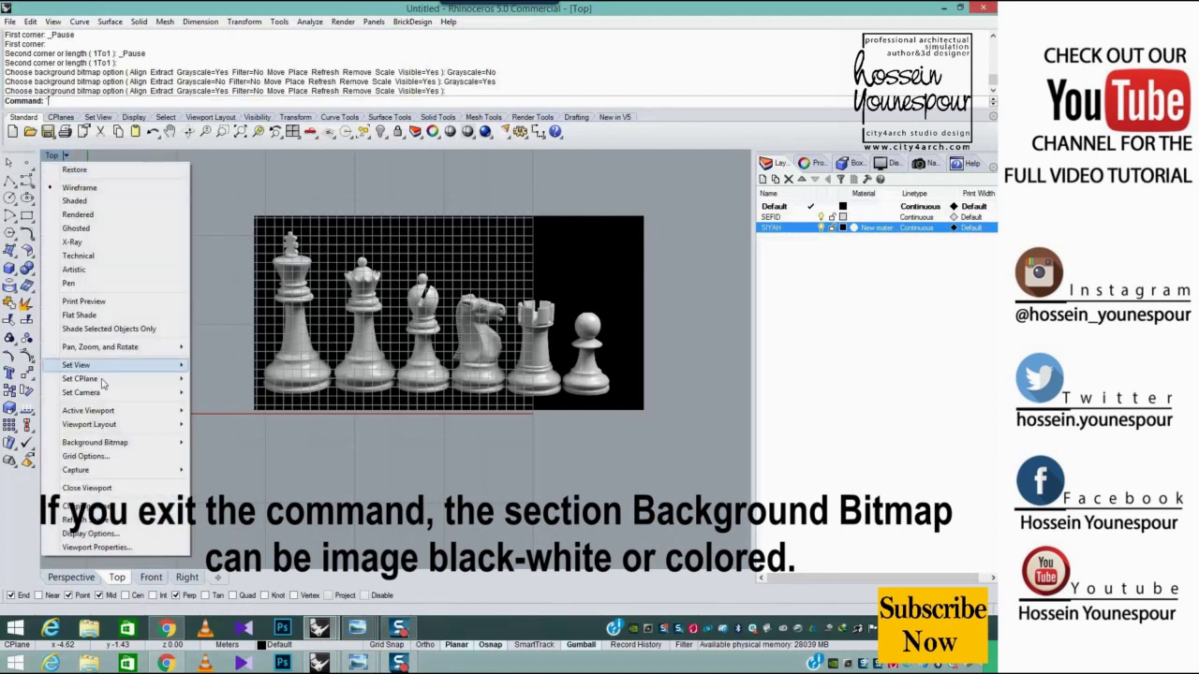
mouse_move(140, 442)
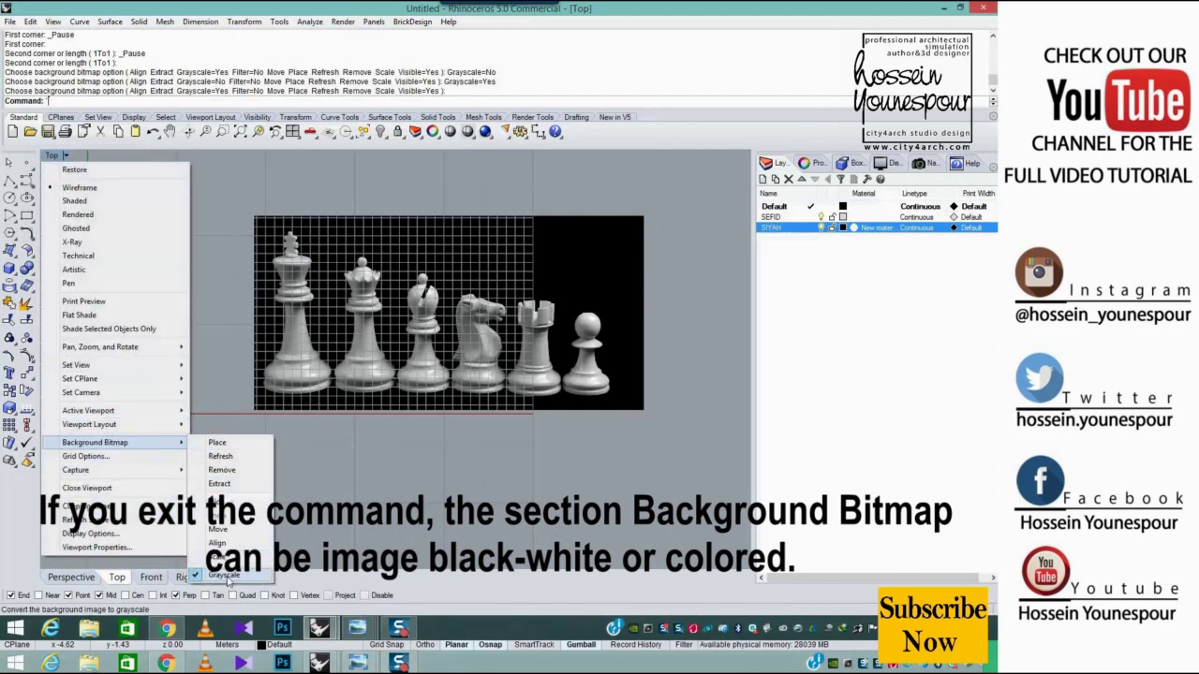
left_click(224, 575)
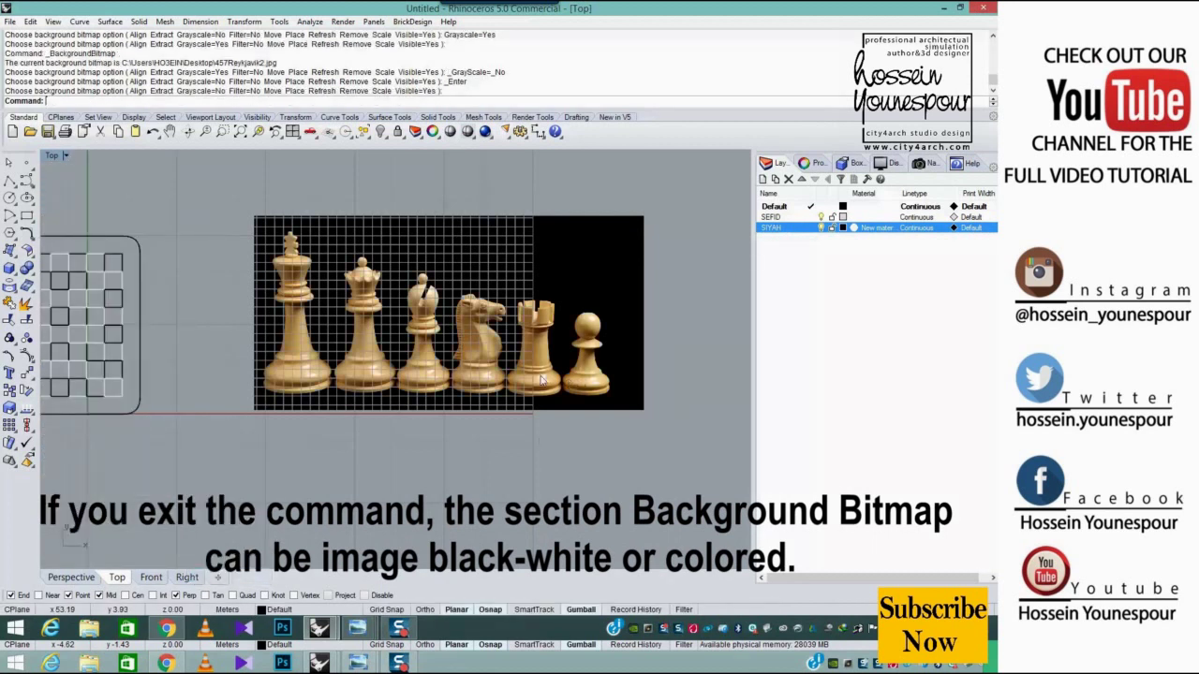
left_click(65, 156)
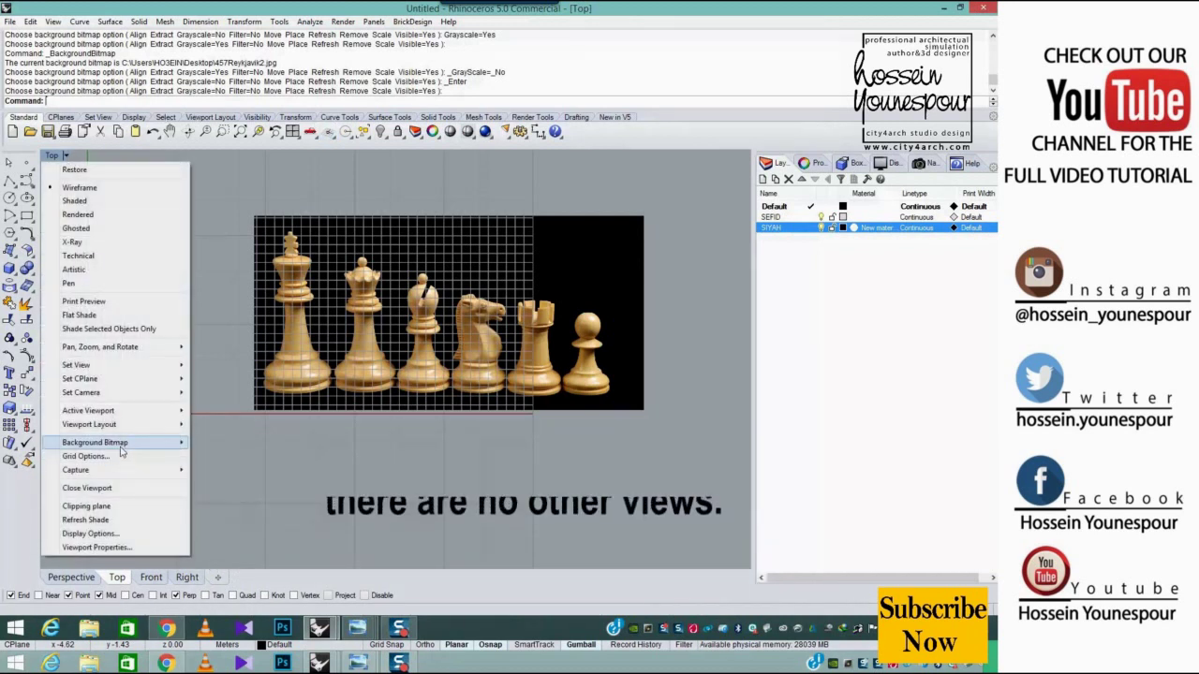
mouse_move(120, 444)
left_click(223, 574)
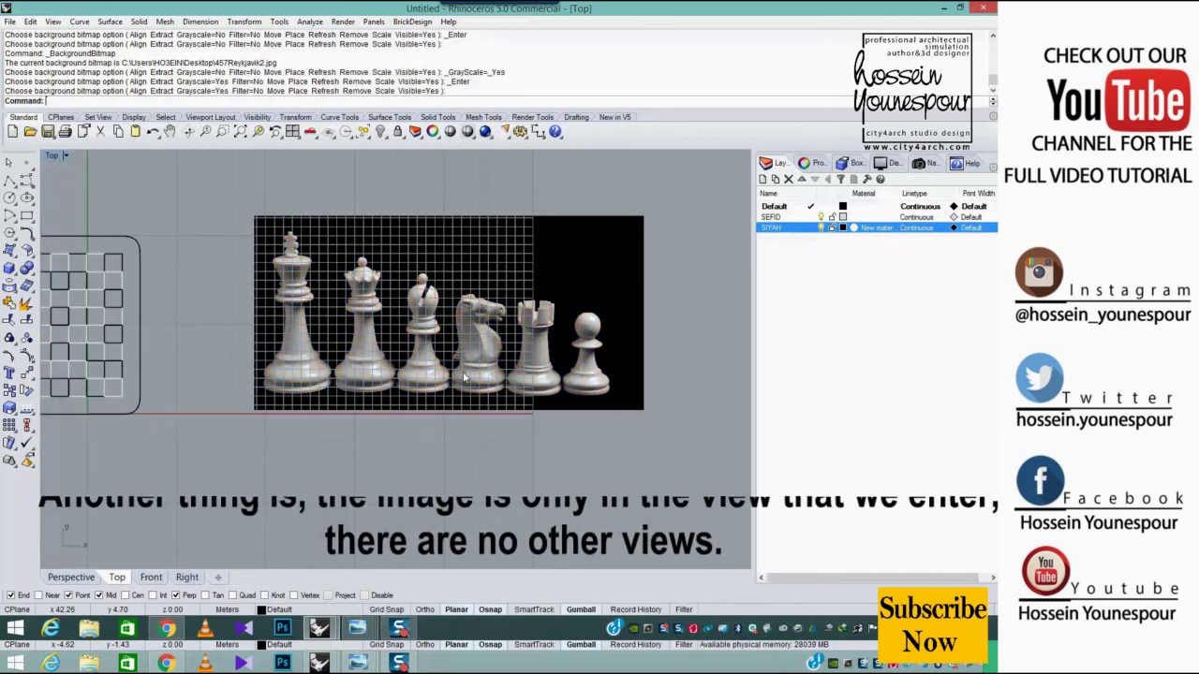
Hide the grid in the Top viewport and restore the four-viewport layout
right_click_drag(464, 377, 532, 364)
key("F7")
scroll(532, 364, "down", 2)
double_click(52, 154)
mouse_move(293, 253)
right_mouse_down()
mouse_move(262, 254)
mouse_move(281, 260)
right_mouse_up()
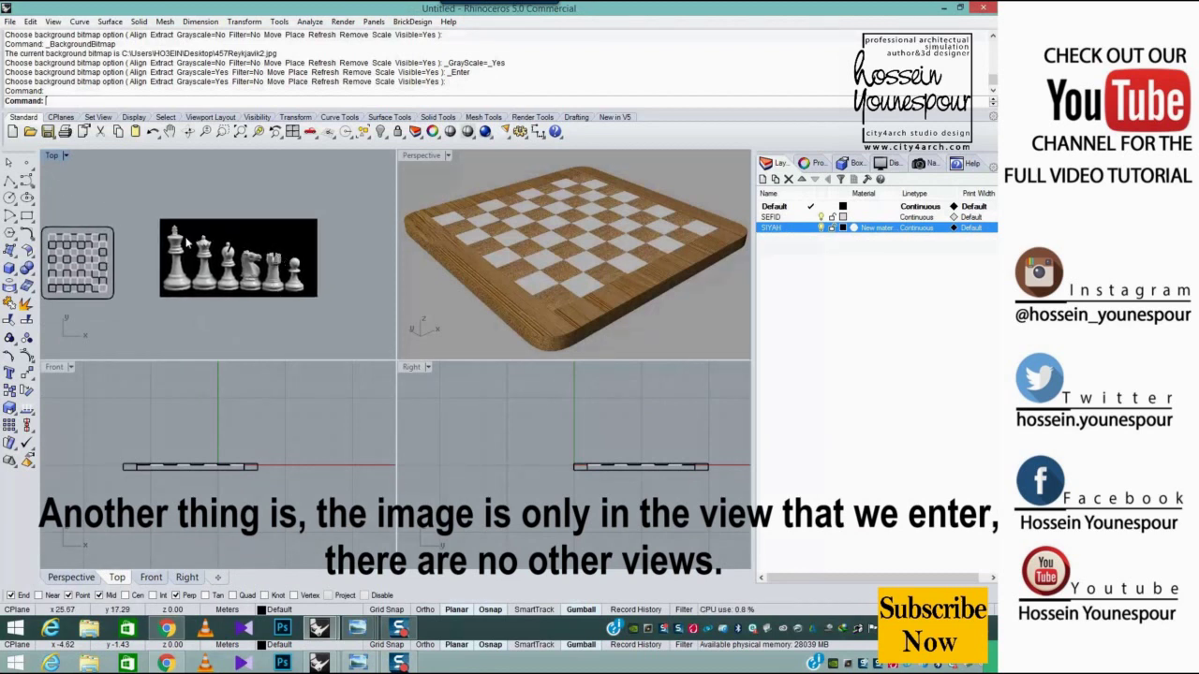
Examine the Perspective, Right and Front viewports for the background image, and return to the maximized Top viewport
right_click_drag(188, 241, 201, 227)
scroll(559, 267, "down", 10)
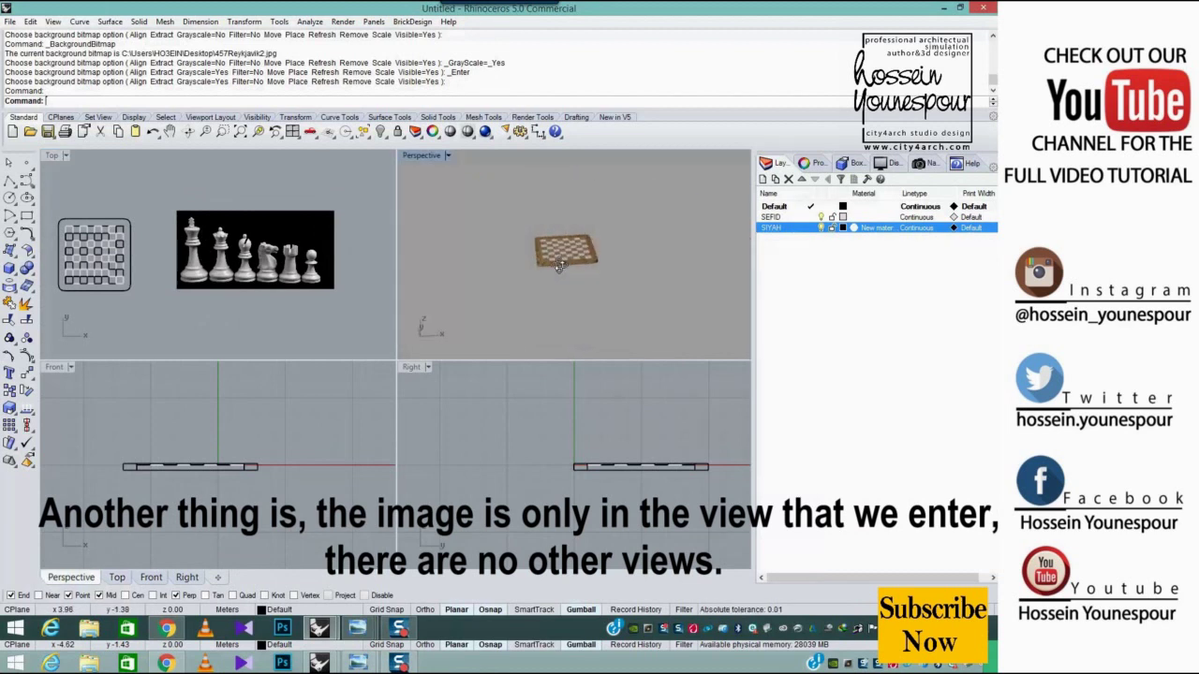
right_click_drag(613, 443, 485, 461)
scroll(503, 459, "down", 4)
mouse_move(246, 468)
right_mouse_down()
mouse_move(206, 468)
mouse_move(236, 483)
right_mouse_up()
scroll(299, 300, "up", 2)
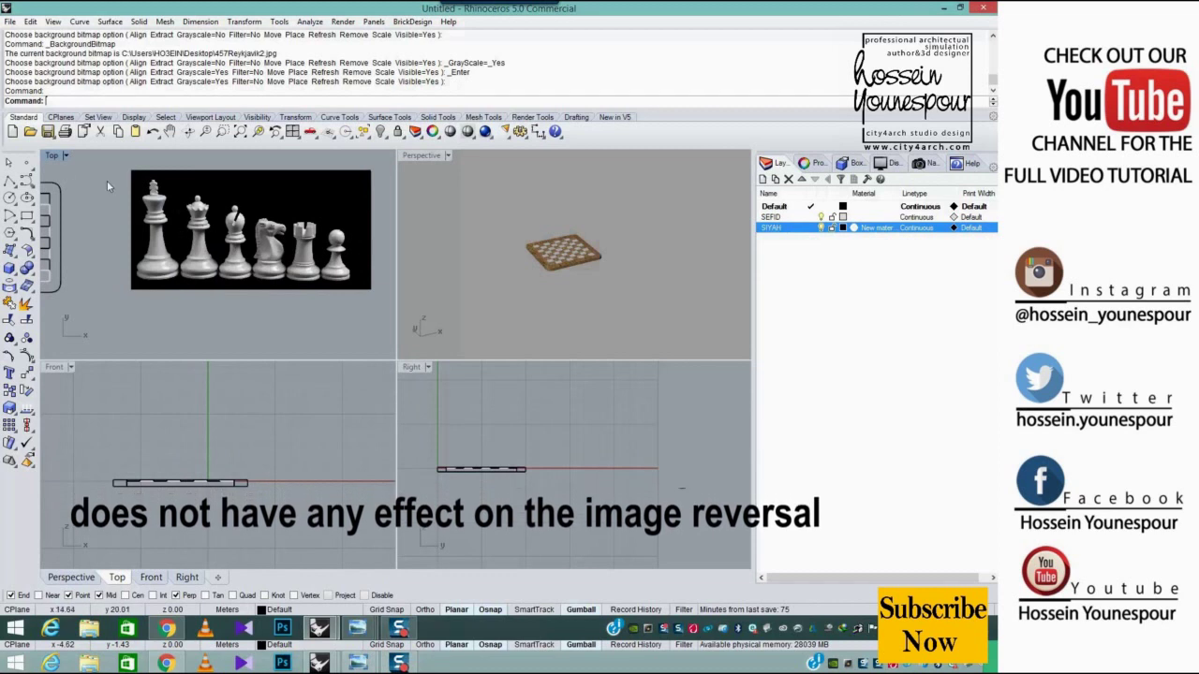
right_click_drag(208, 204, 158, 230)
double_click(52, 155)
right_click_drag(185, 271, 441, 298)
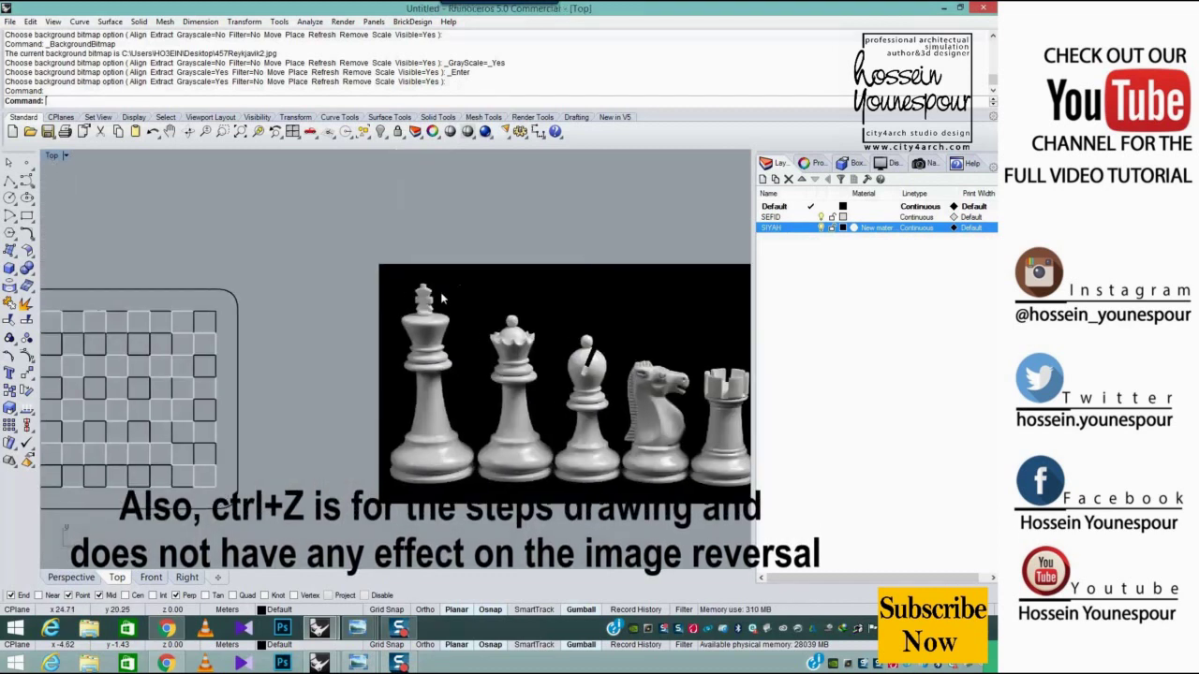
right_click_drag(565, 316, 538, 310)
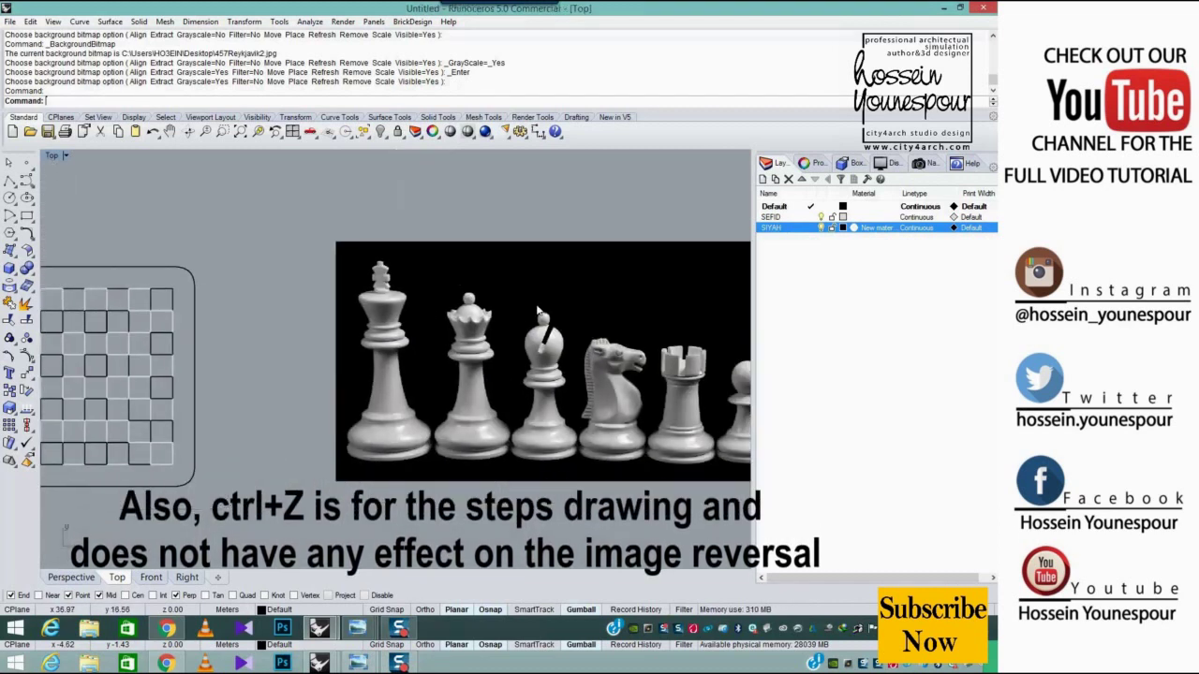
Undo the recent modelling edits back through the layer material, extrusion, offset and border rectangle
key("ctrl+z")
key("ctrl+z")
key("ctrl+z")
key("ctrl+z")
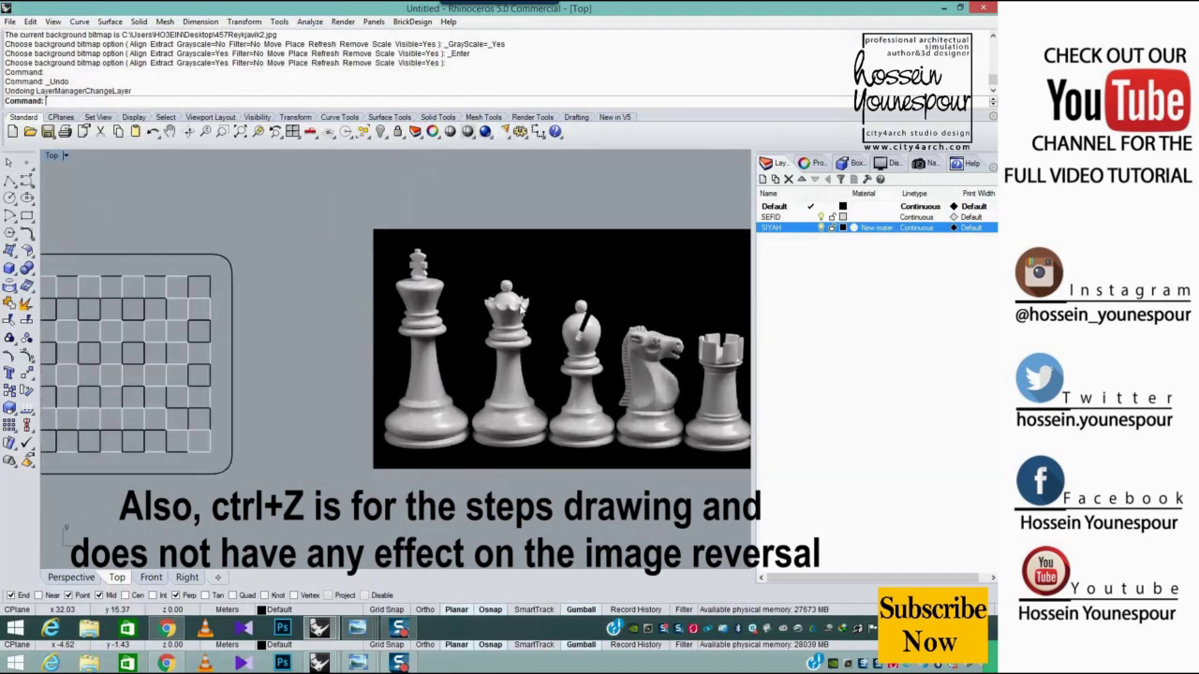
key("ctrl+z")
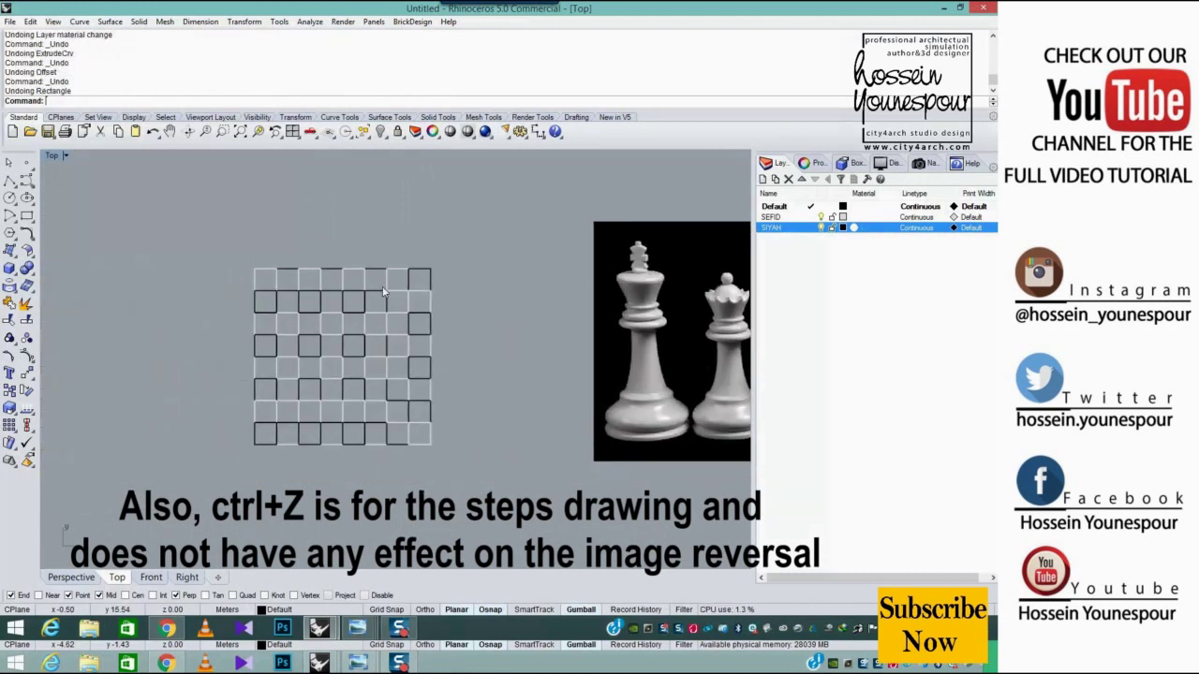
Redo the undone rectangle, offset, extrusion, layer material and layer changes
key("ctrl+y")
key("ctrl+y")
key("ctrl+y")
key("ctrl+y")
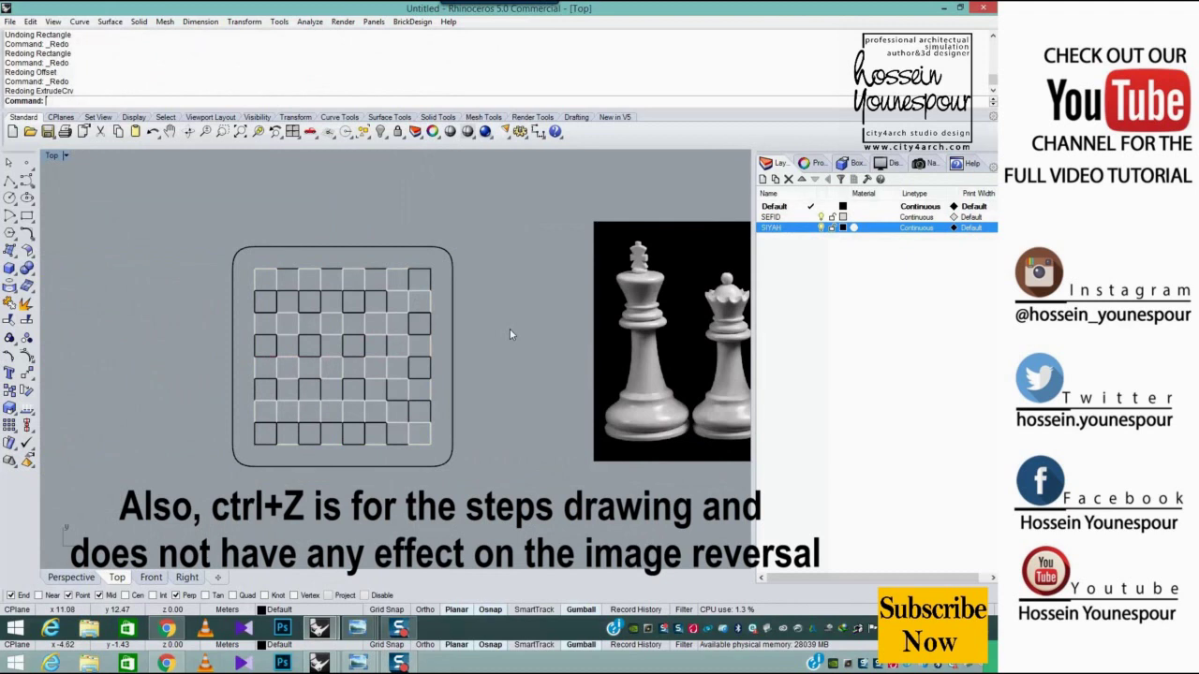
Remove the chess pieces background bitmap from the Top viewport
right_click_drag(512, 339, 385, 325)
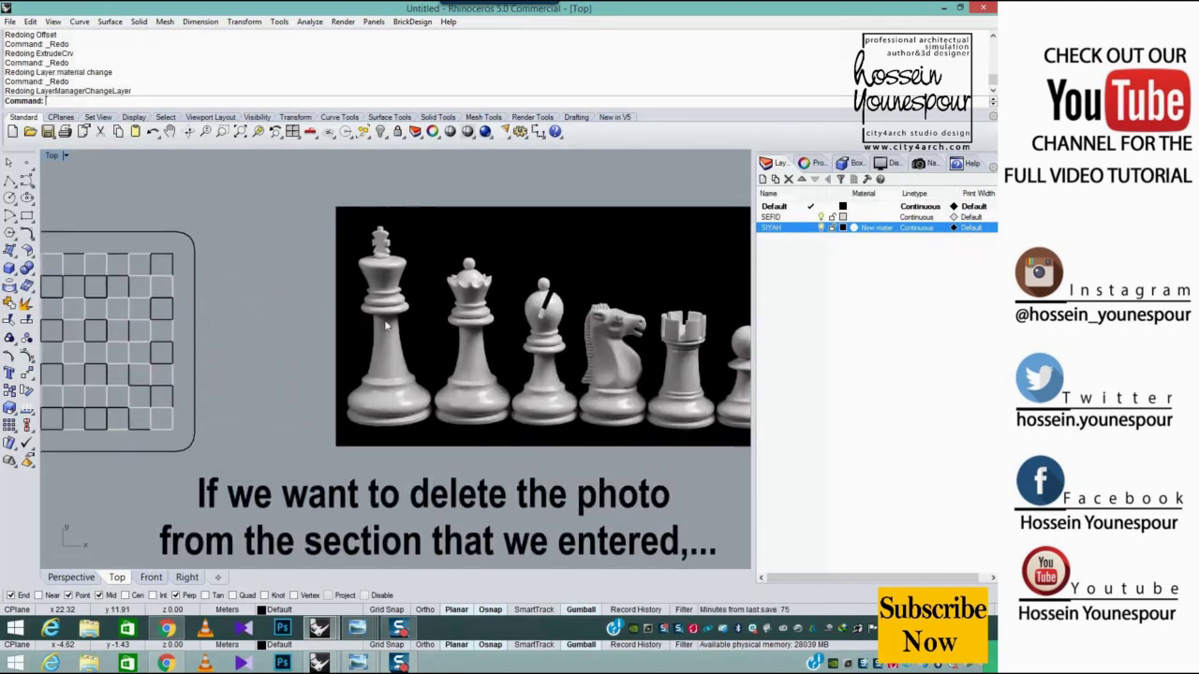
right_click_drag(574, 309, 459, 296)
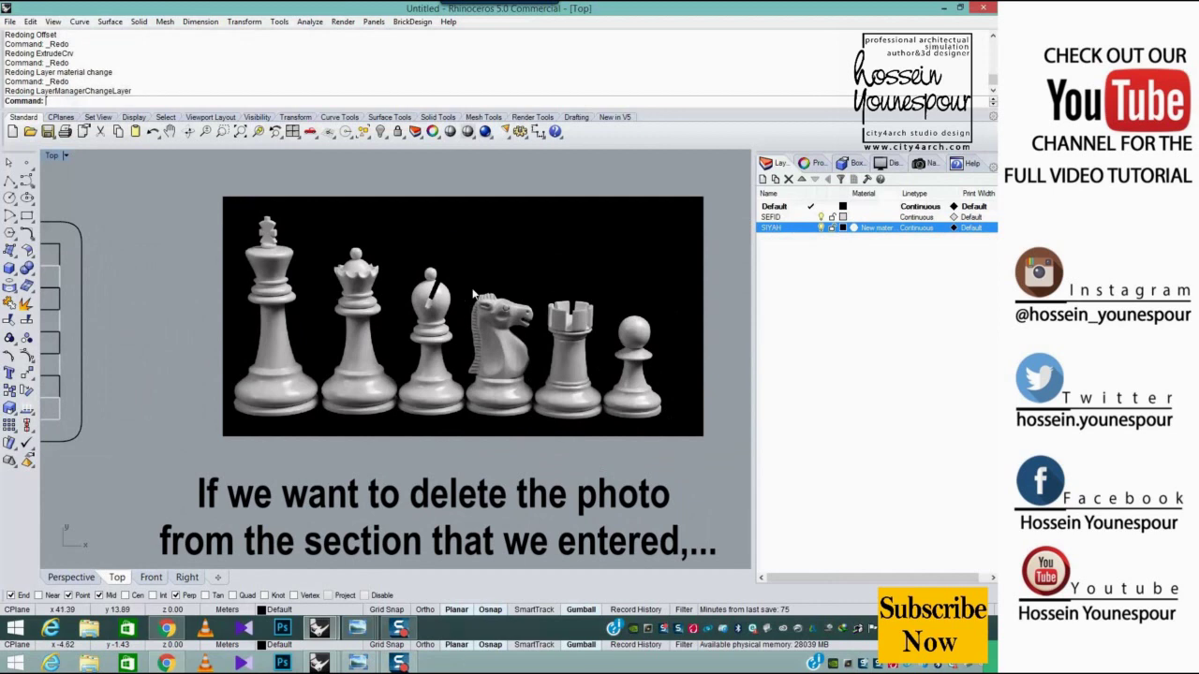
left_click(69, 157)
mouse_move(107, 446)
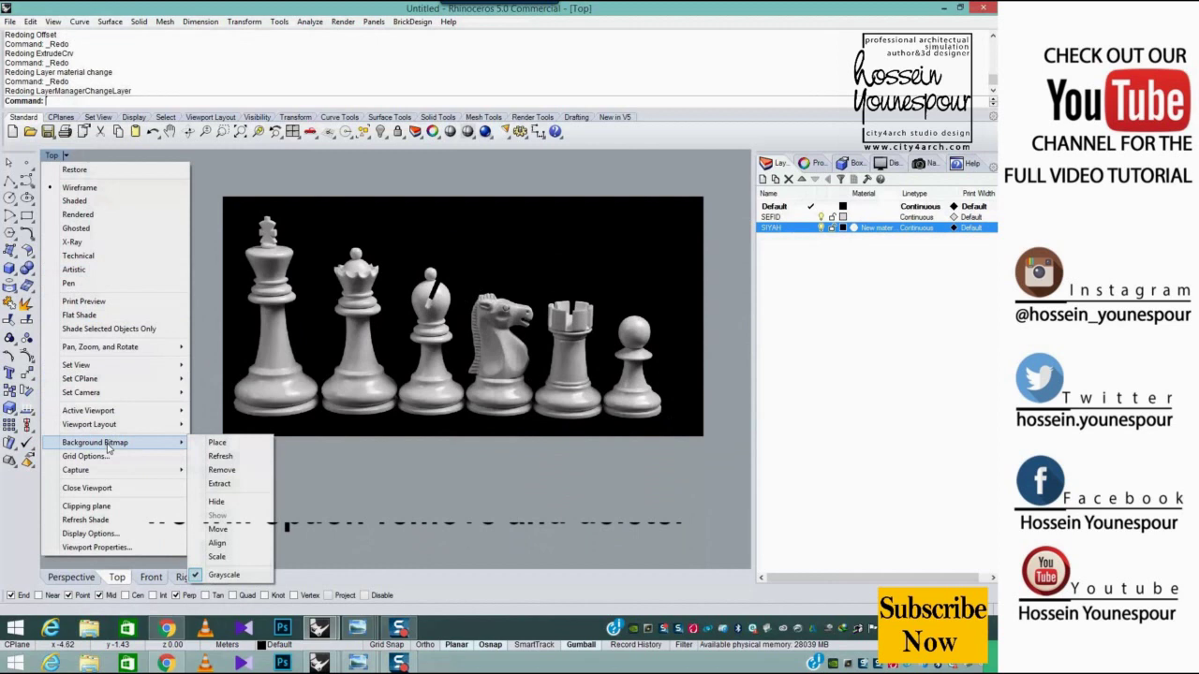
left_click(222, 470)
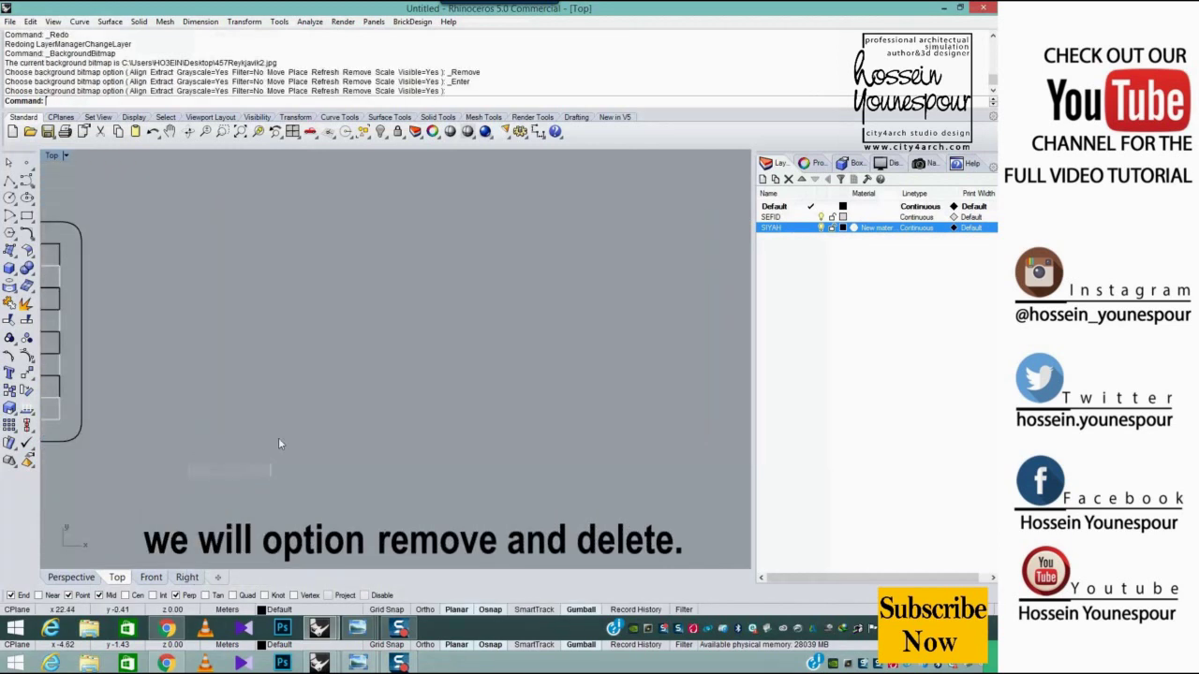
Place the chess pieces photo from the Desktop as a background bitmap in the Top viewport, beside the chessboard
left_click(67, 156)
mouse_move(133, 445)
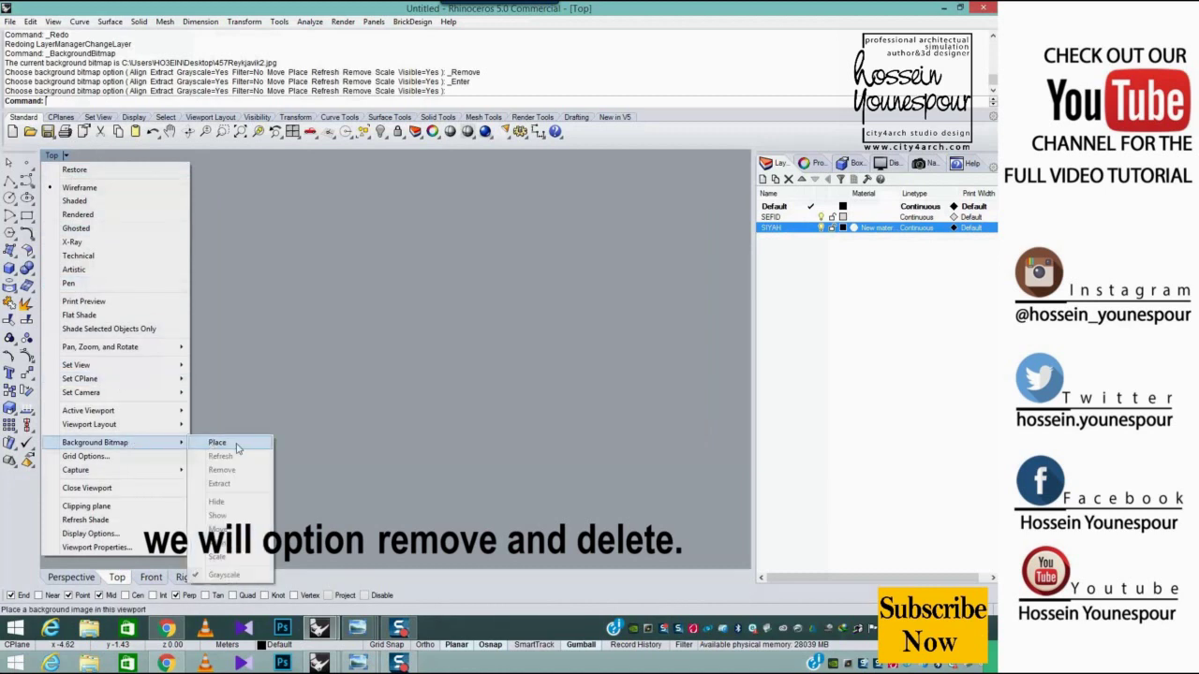
left_click(236, 447)
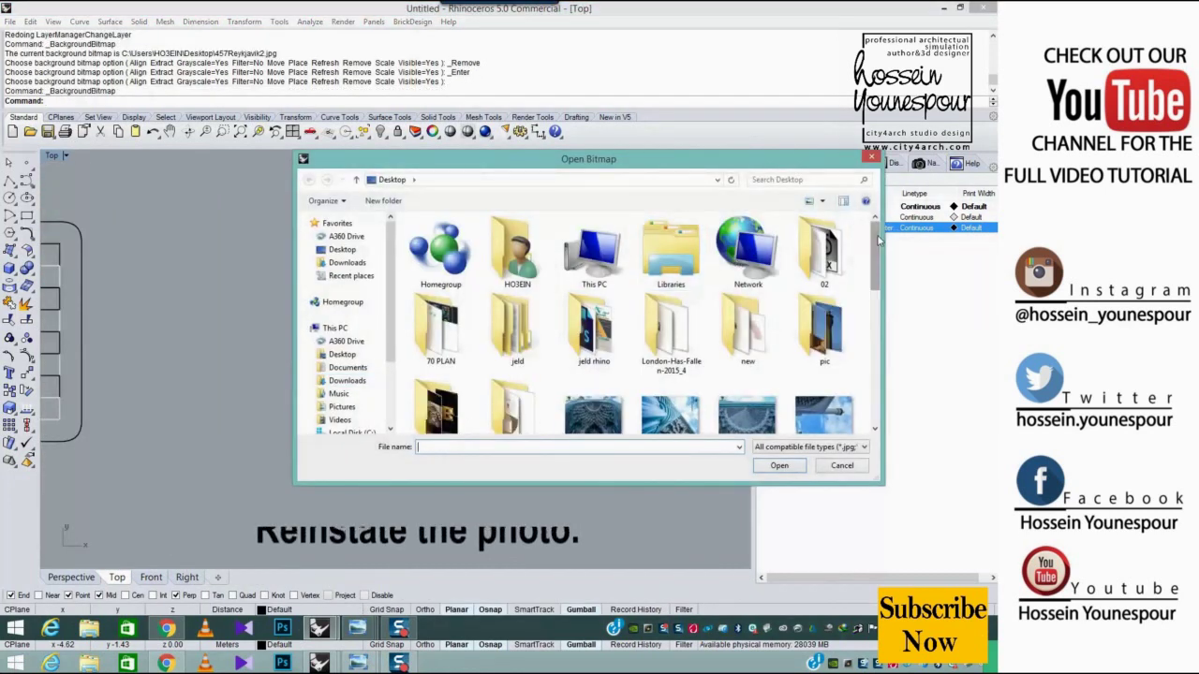
left_click_drag(879, 241, 877, 345)
double_click(670, 249)
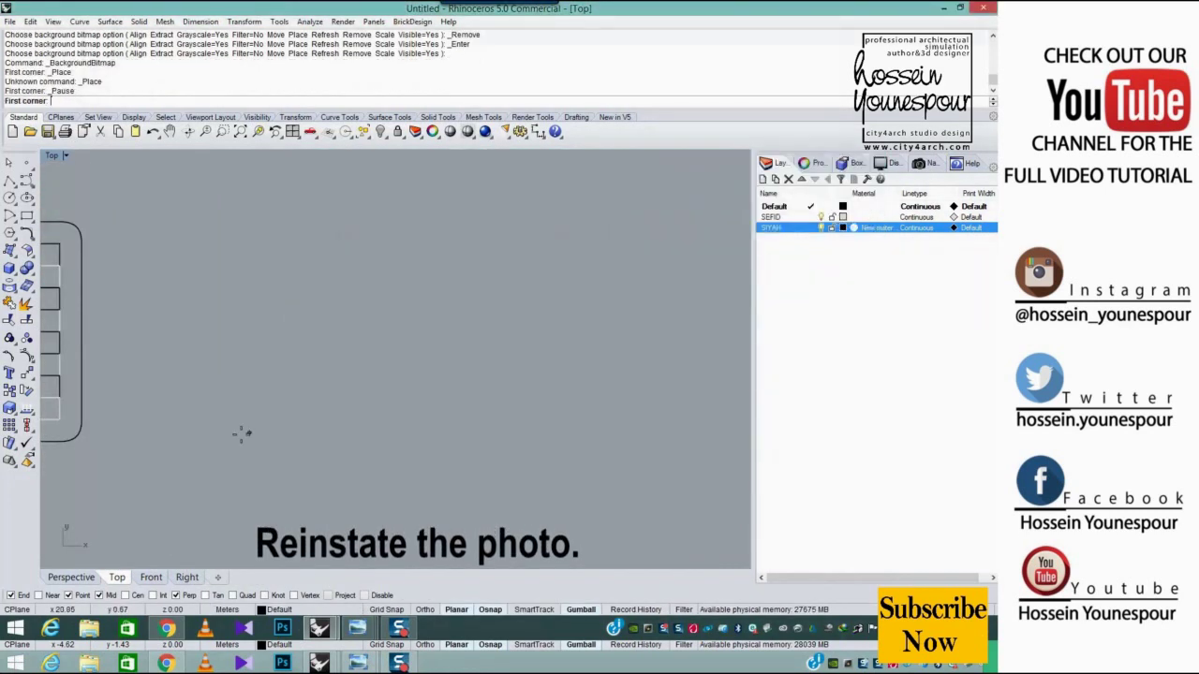
left_click(213, 445)
left_click(657, 222)
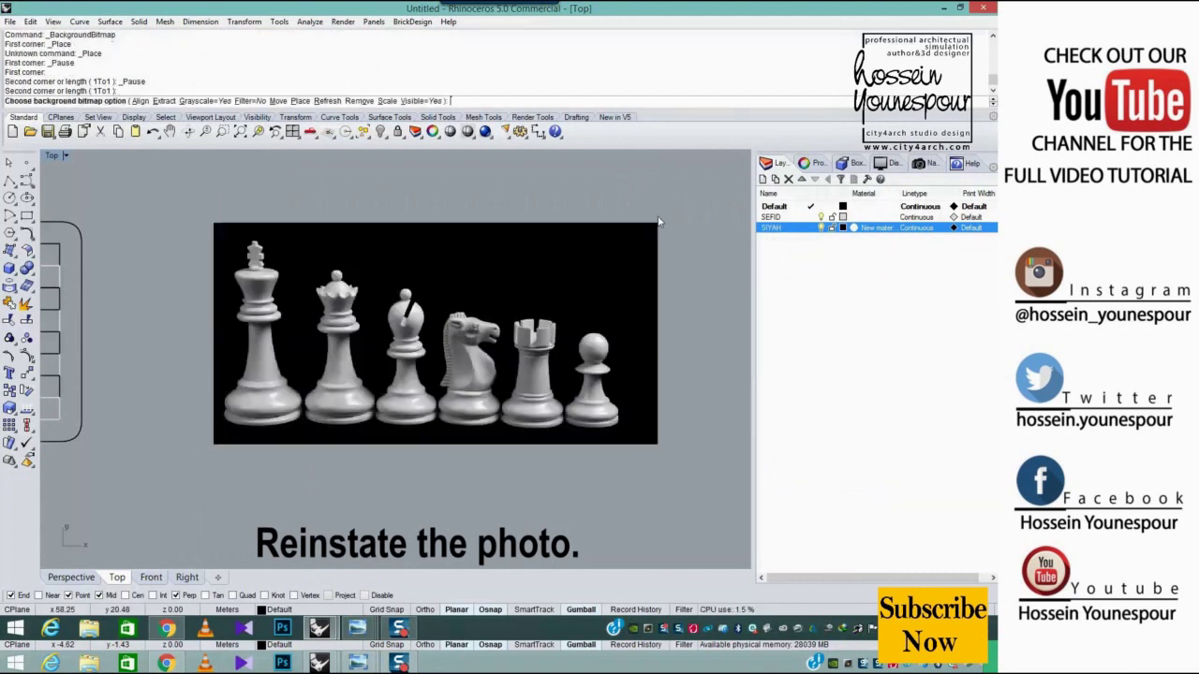
scroll(382, 276, "down", 2)
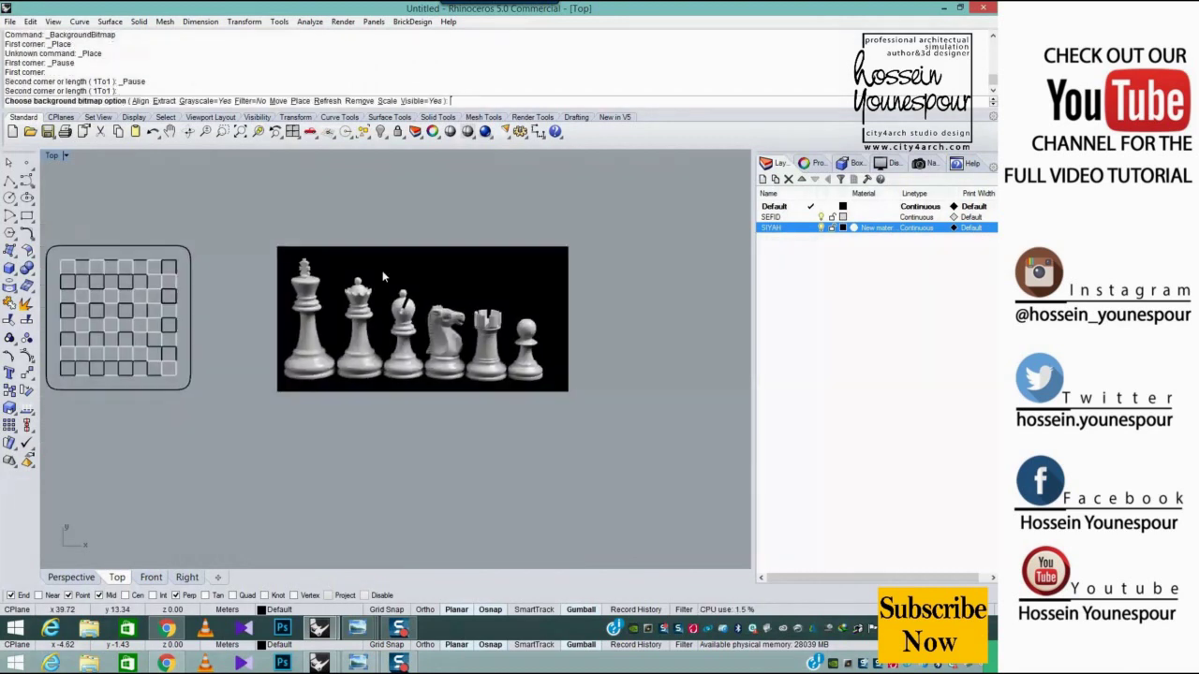
Set the background bitmap's Grayscale option to No, toggling it to compare both appearances, and finish the command
left_click(213, 101)
mouse_move(452, 286)
right_mouse_down()
mouse_move(410, 289)
mouse_move(443, 278)
mouse_move(419, 262)
mouse_move(454, 284)
right_mouse_up()
scroll(418, 262, "up", 5)
left_click(198, 101)
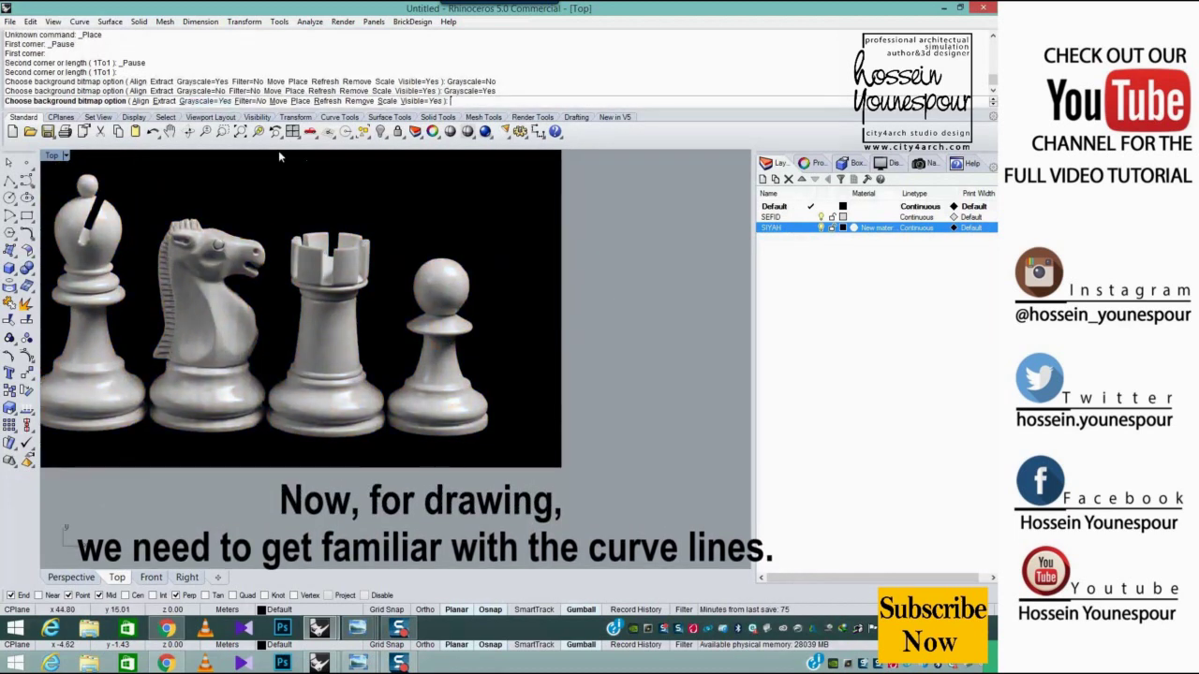
left_click(200, 101)
scroll(607, 277, "down", 3)
key("Return")
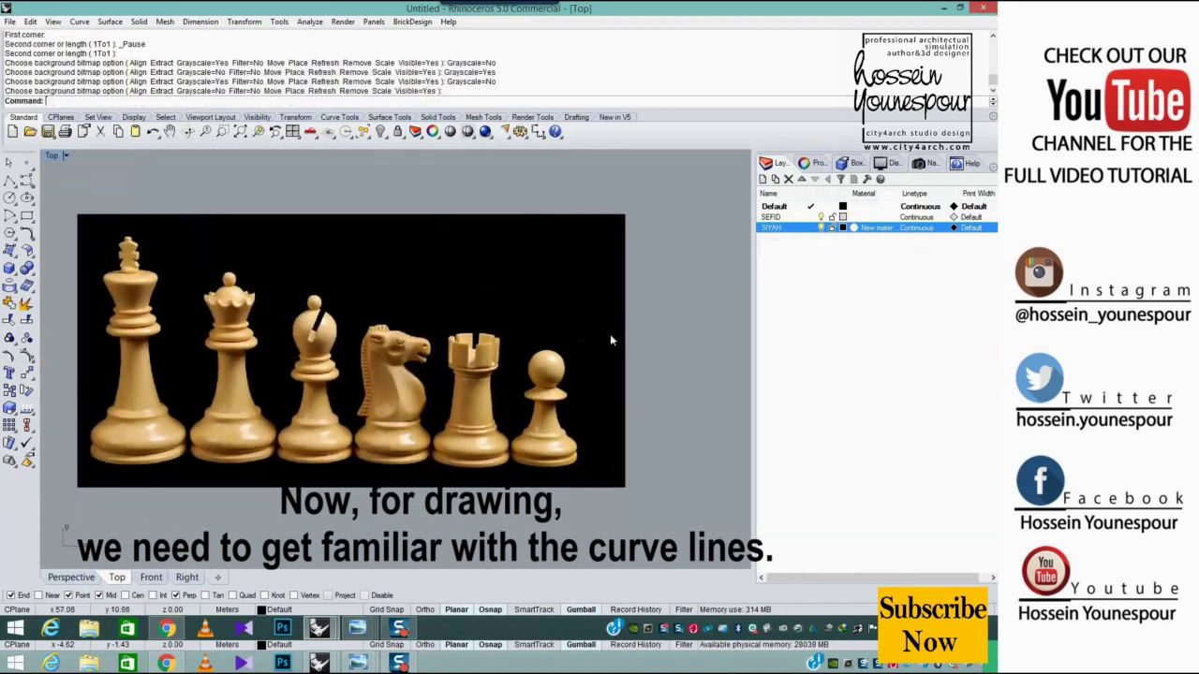
Open the Curve tools as a floating toolbar above the photo and reshape it into a single row
right_click_drag(584, 311, 588, 296)
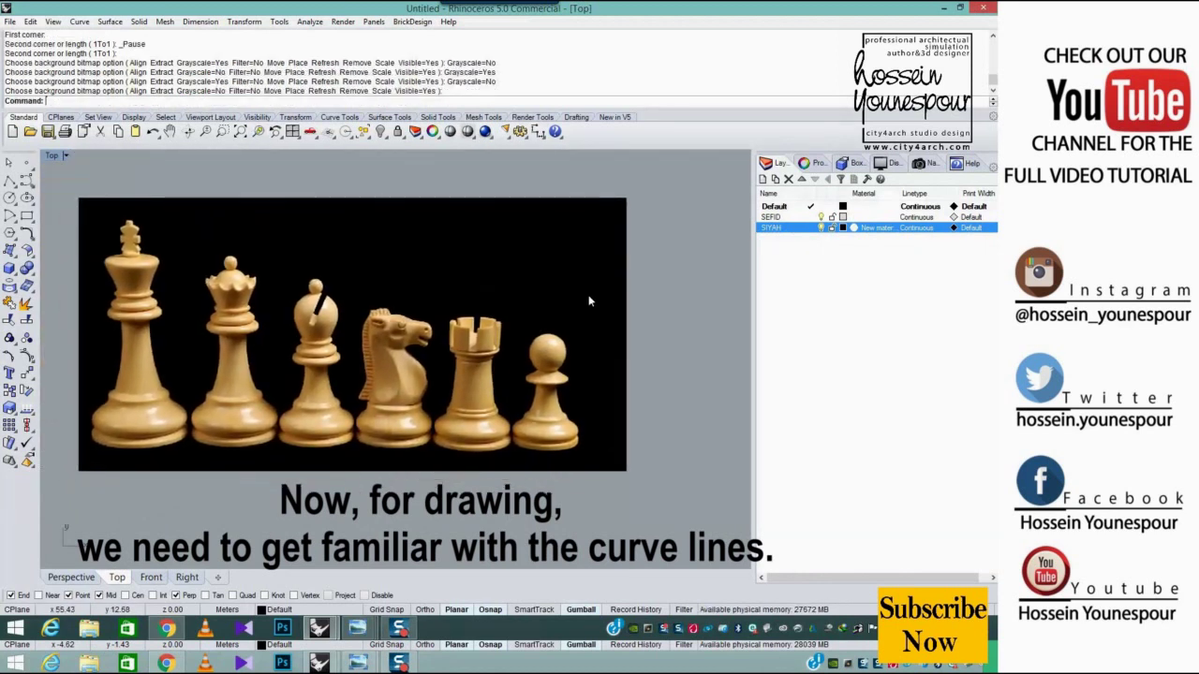
scroll(556, 301, "up", 1)
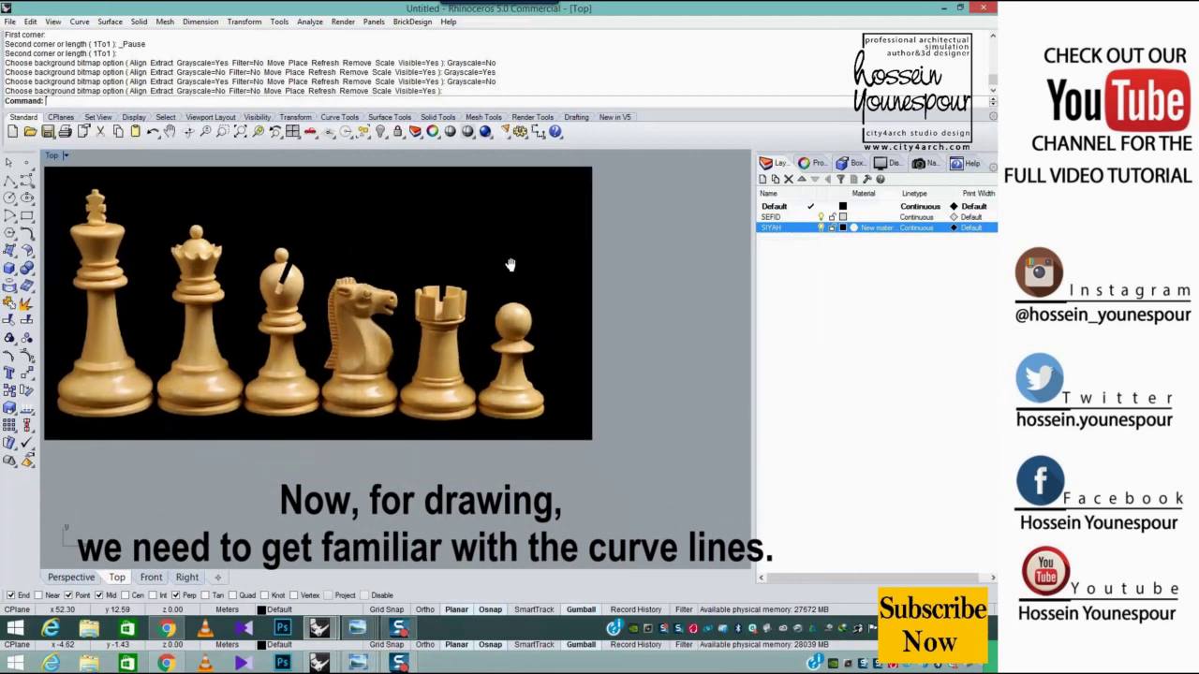
scroll(487, 412, "up", 4)
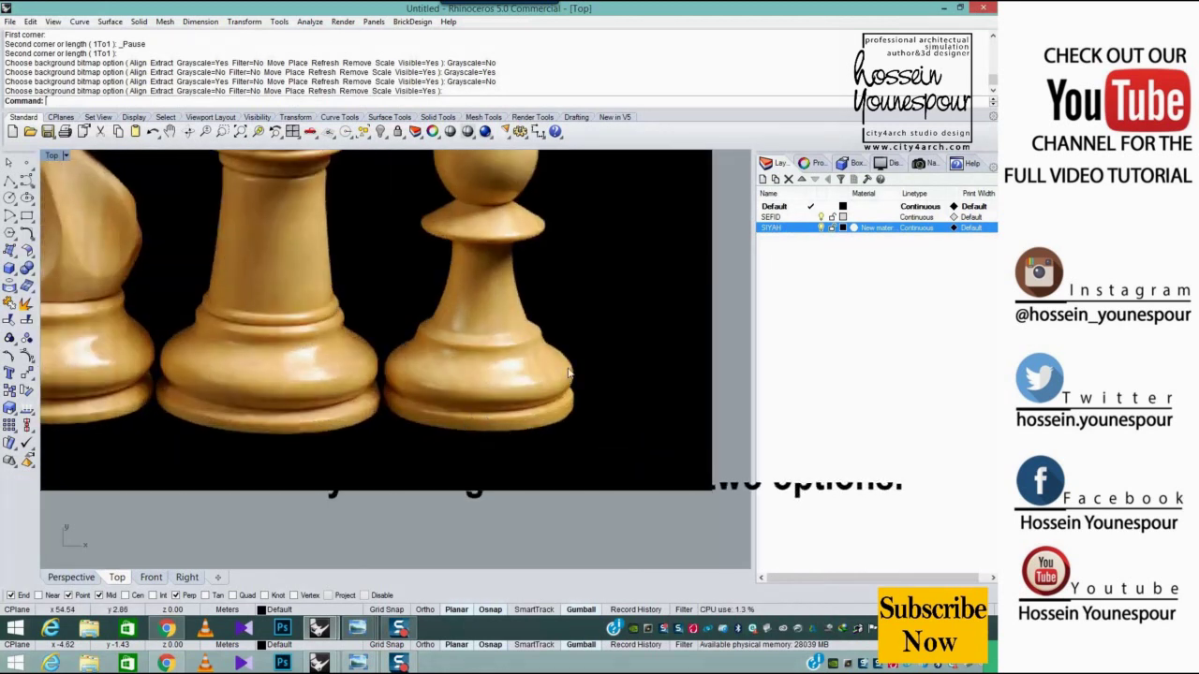
scroll(571, 337, "down", 5)
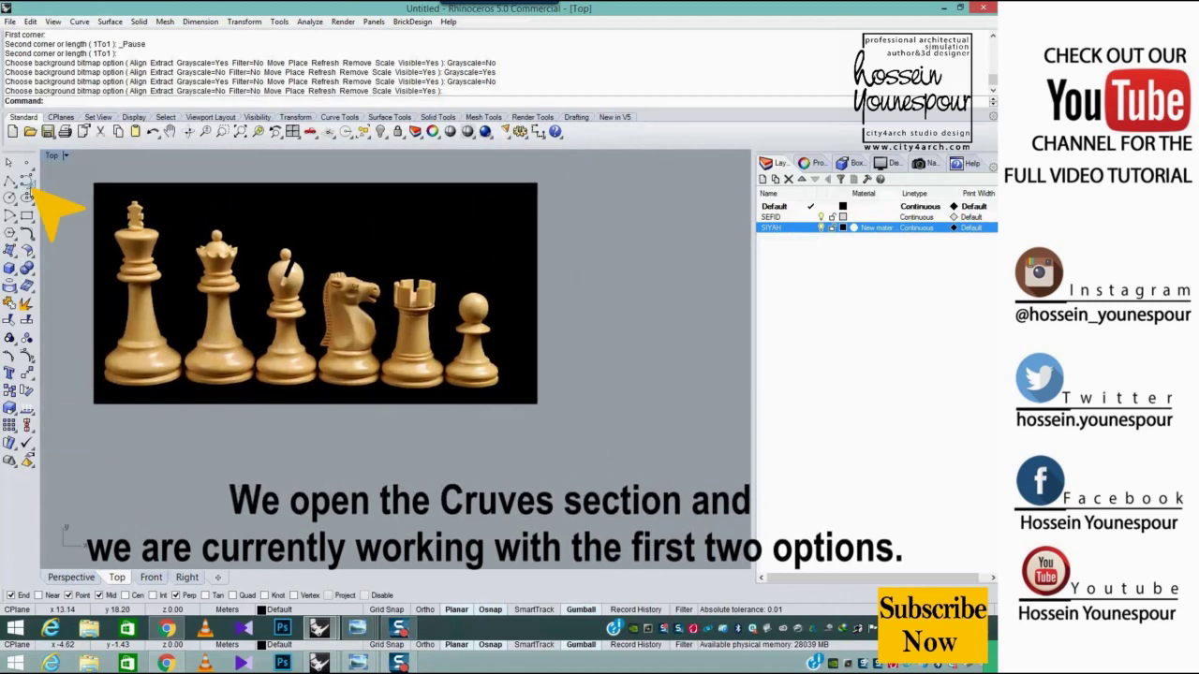
left_click(30, 184)
left_click_drag(68, 177, 152, 177)
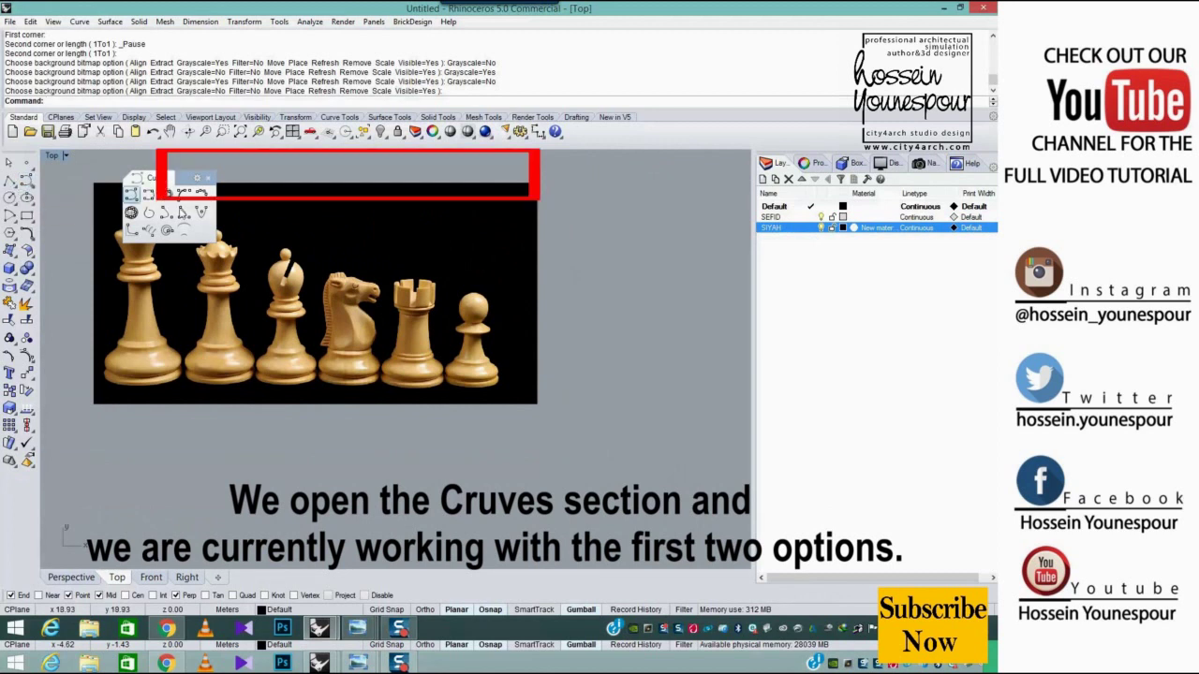
left_click_drag(217, 212, 347, 167)
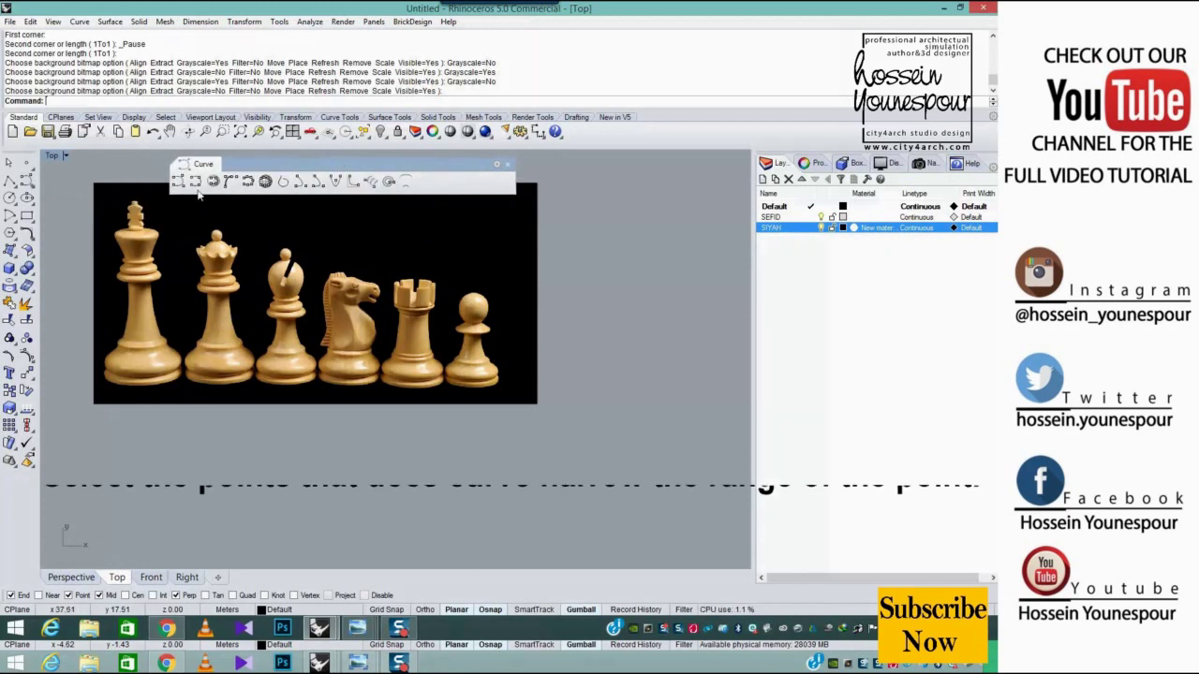
Draw a wavy degree-3 control point curve in the empty area beyond the pawn in the photo
right_click_drag(423, 291, 315, 364)
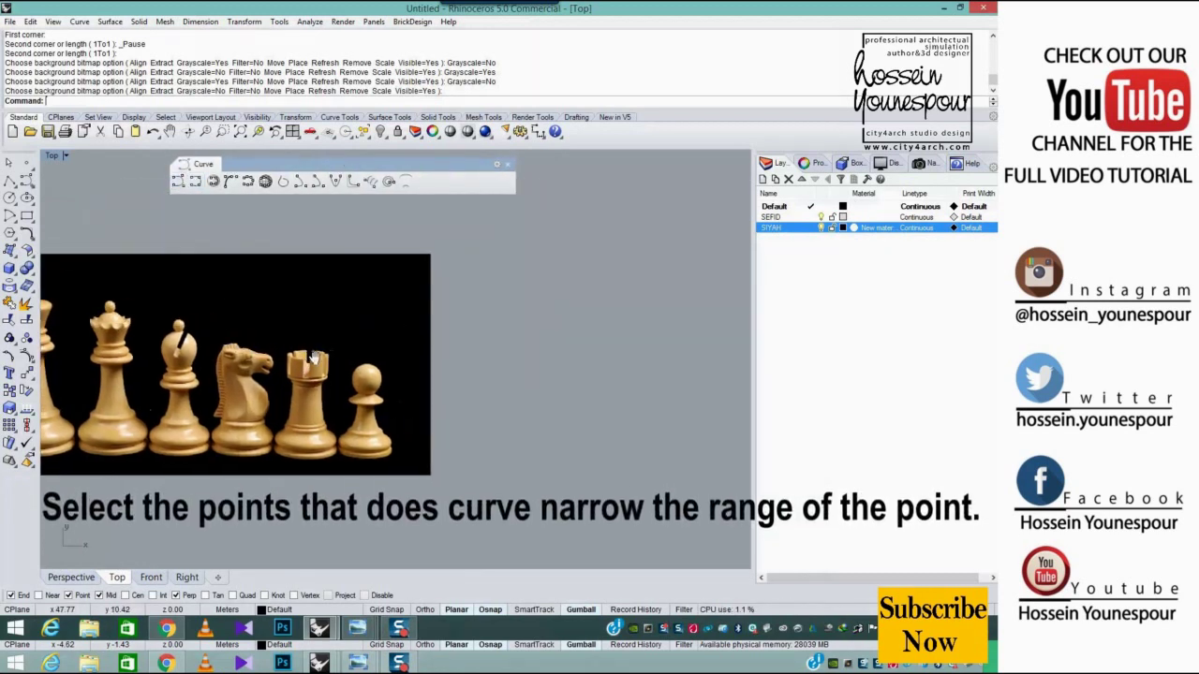
right_click_drag(447, 363, 288, 315)
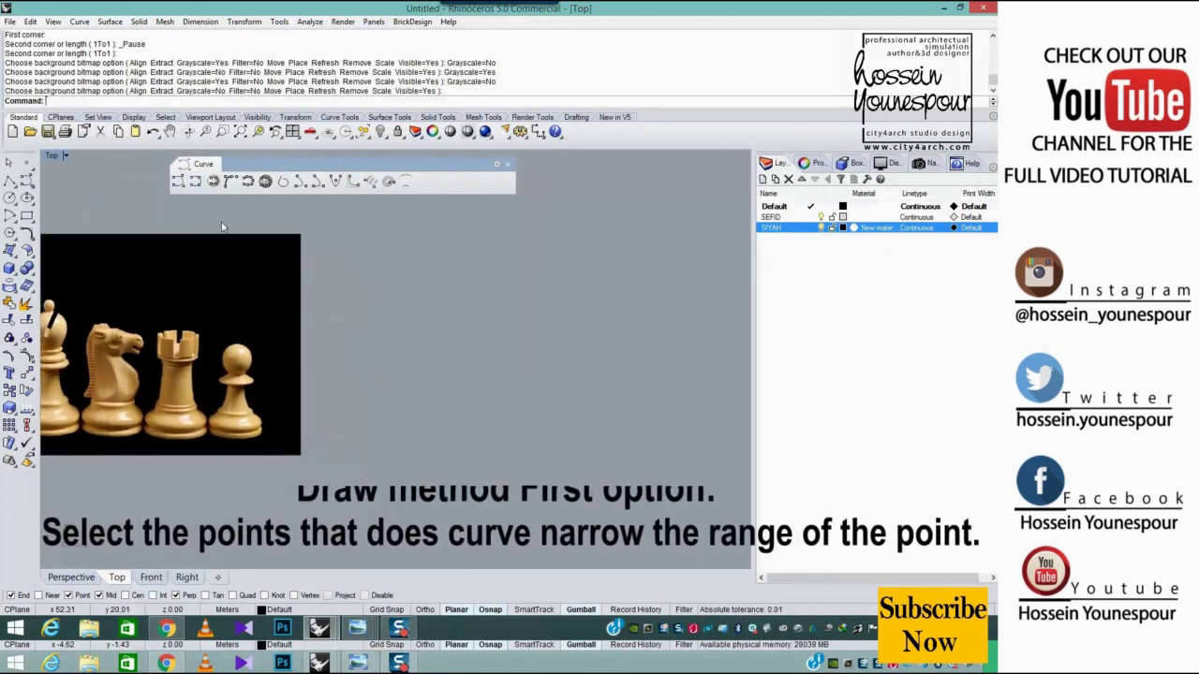
left_click(177, 182)
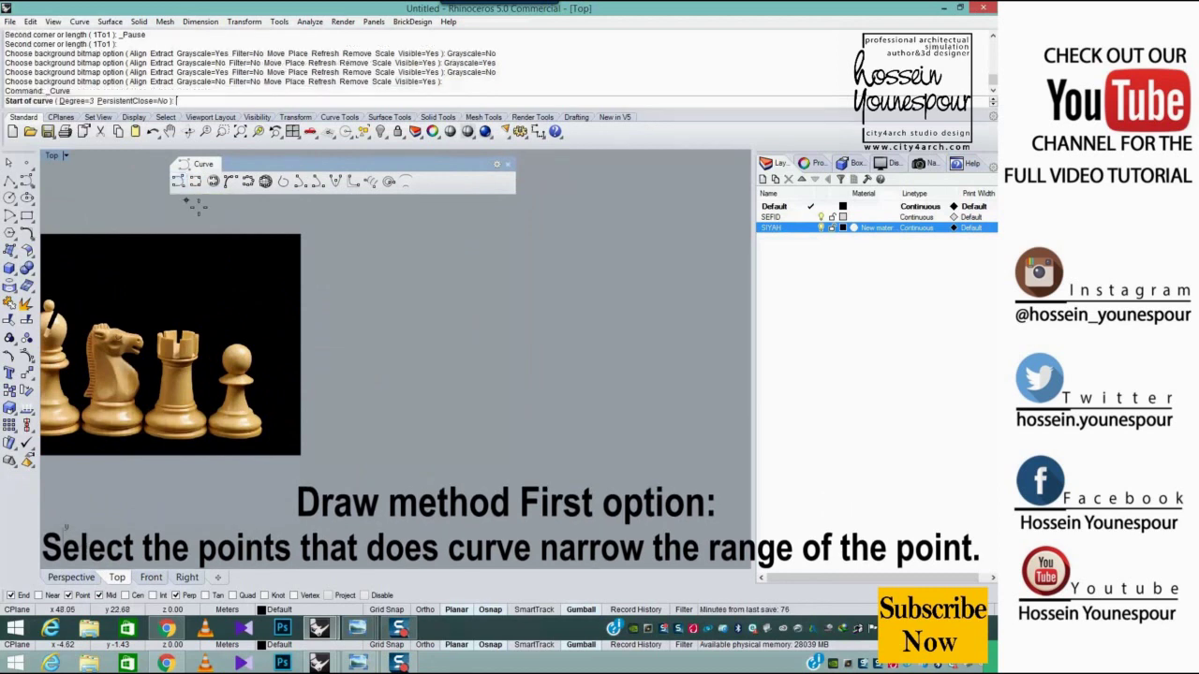
left_click(202, 417)
left_click(279, 304)
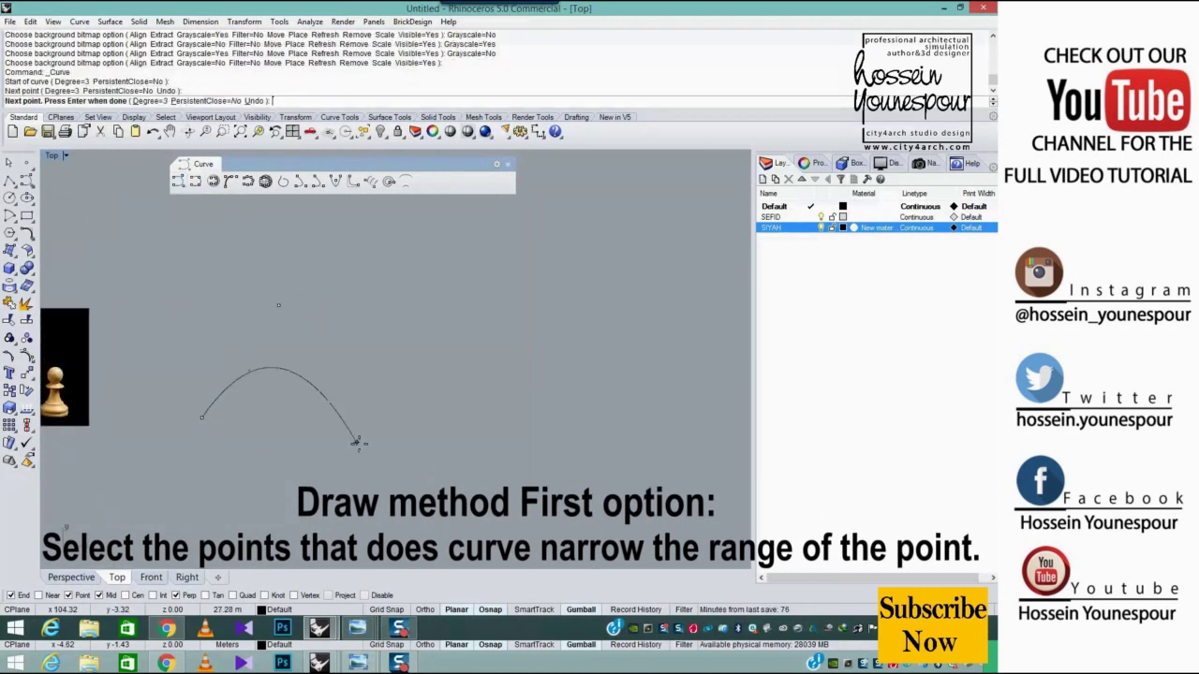
left_click(361, 444)
left_click(475, 311)
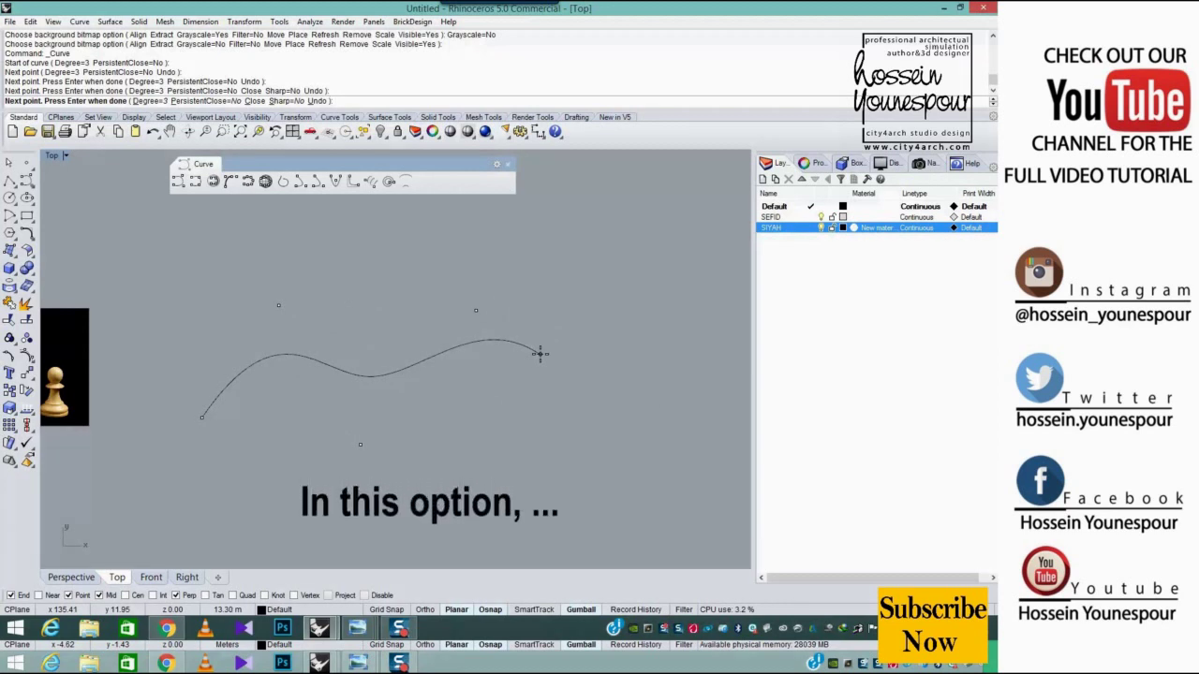
left_click(492, 261)
left_click(611, 270)
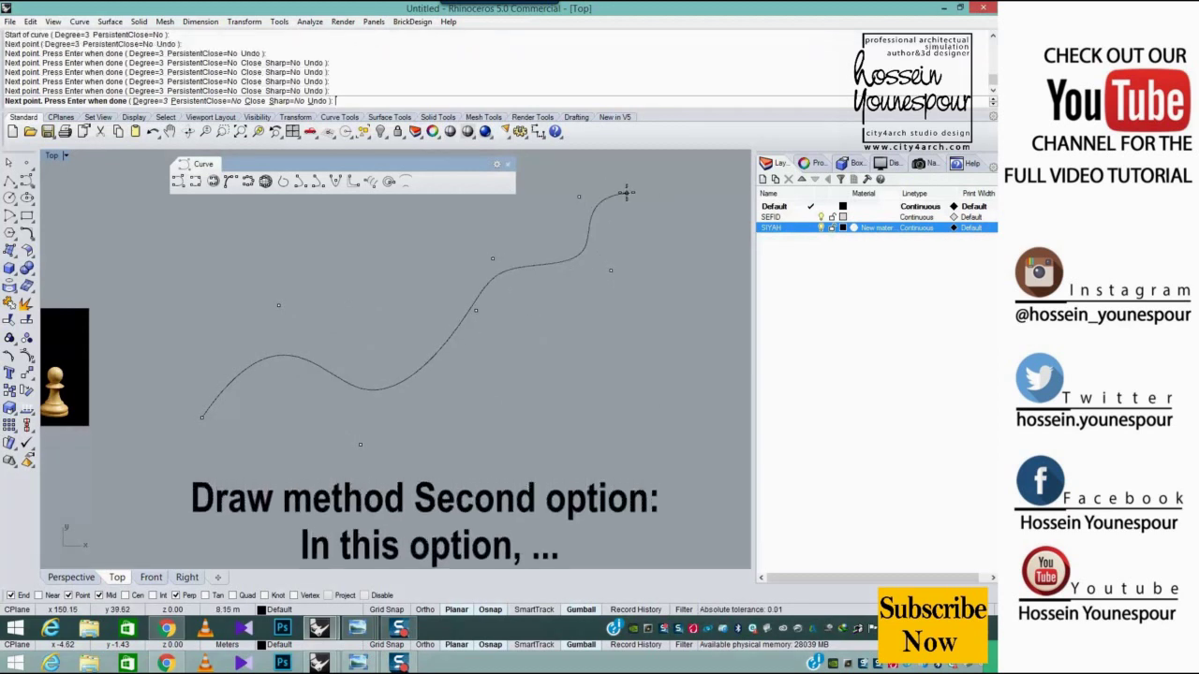
key("Return")
Draw a wavy degree-5 interpolated curve through six points below the control point curve, and delete both curves
scroll(544, 276, "down", 2)
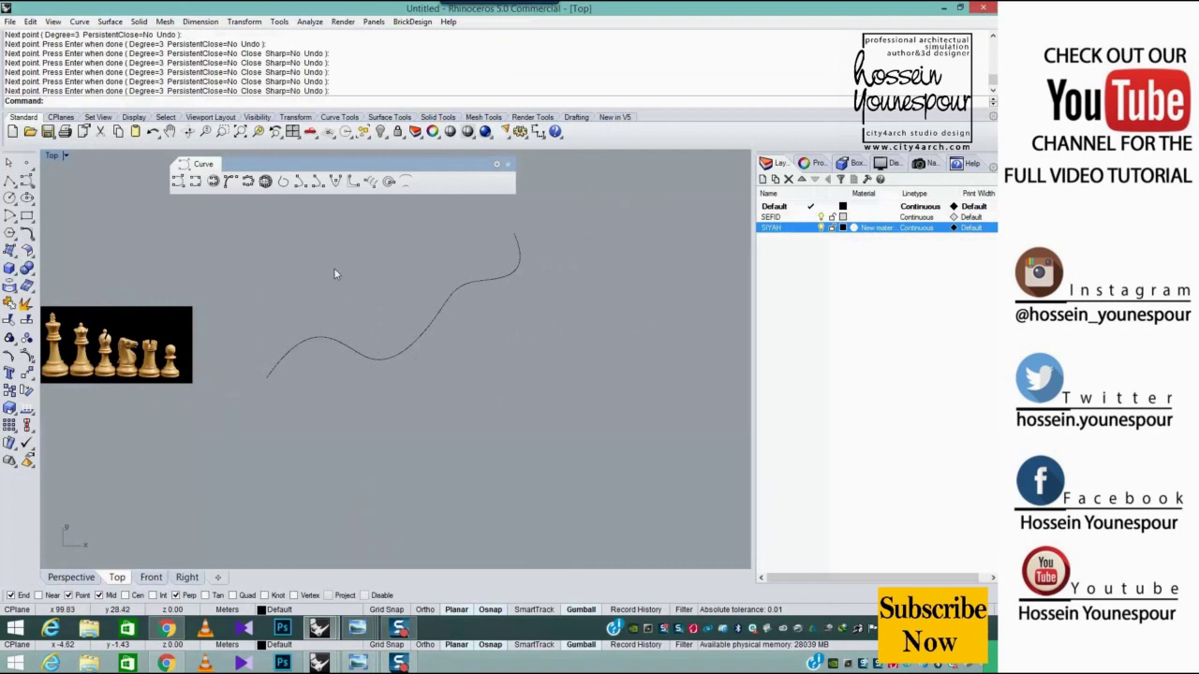
left_click(194, 184)
right_click_drag(400, 431, 415, 390)
left_click(328, 464)
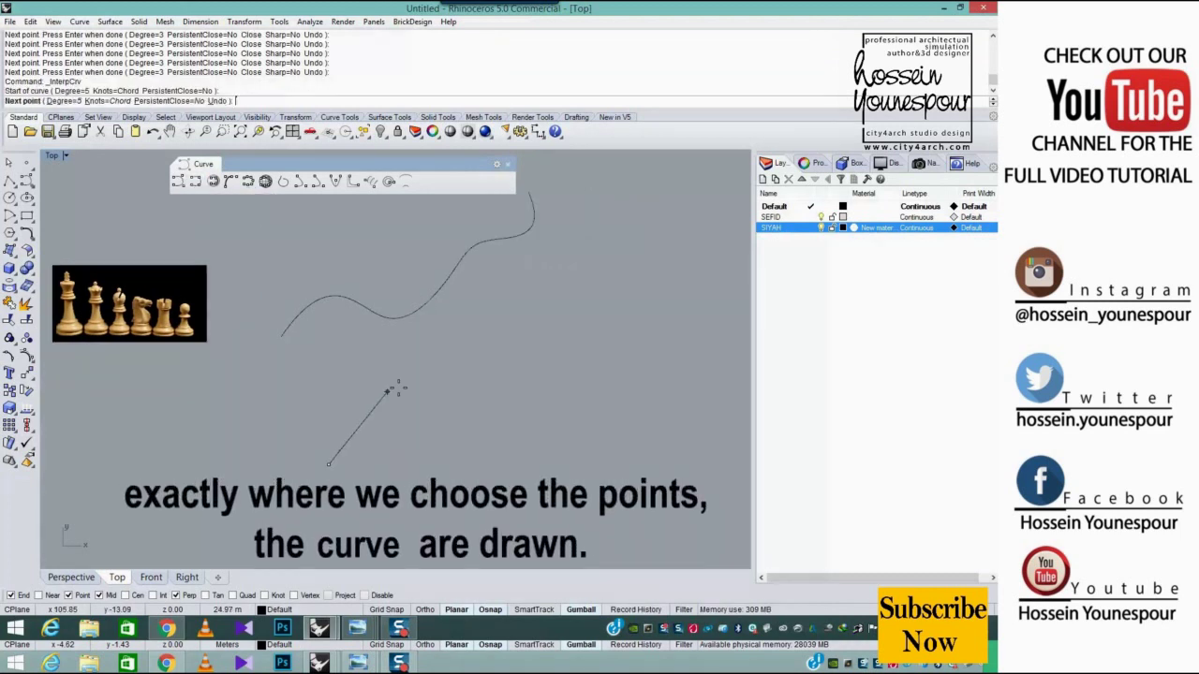
left_click(415, 374)
left_click(484, 465)
left_click(552, 355)
left_click(673, 356)
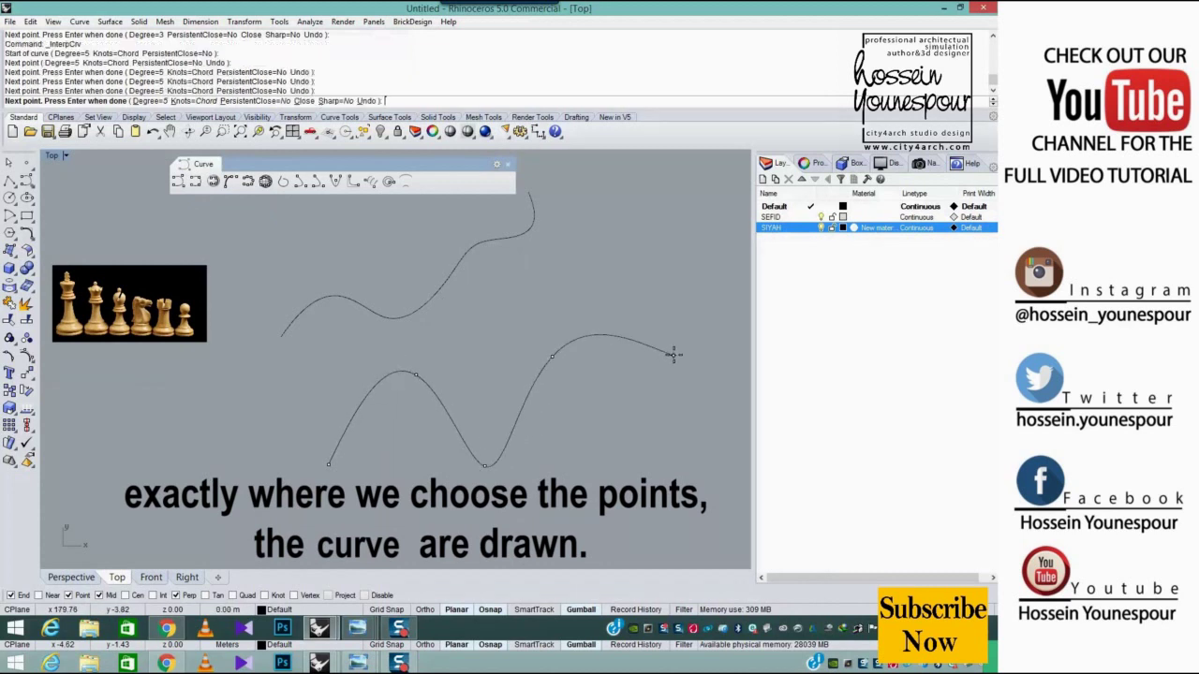
left_click(660, 278)
key("Return")
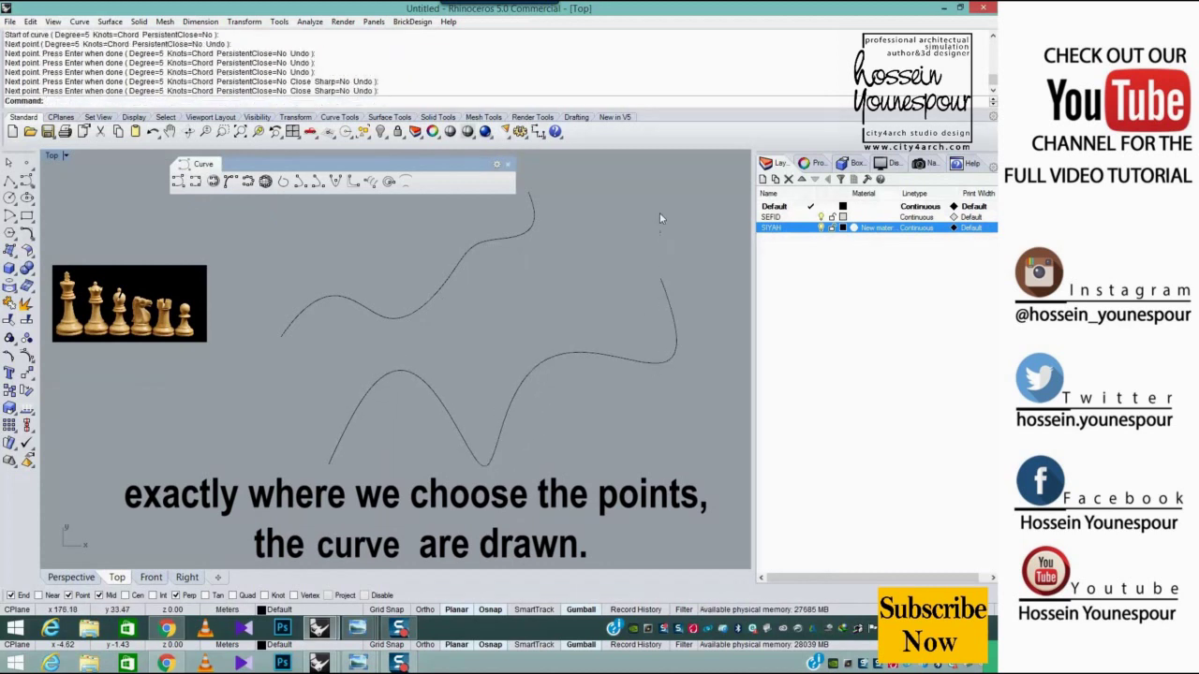
left_click_drag(659, 218, 497, 397)
key("Delete")
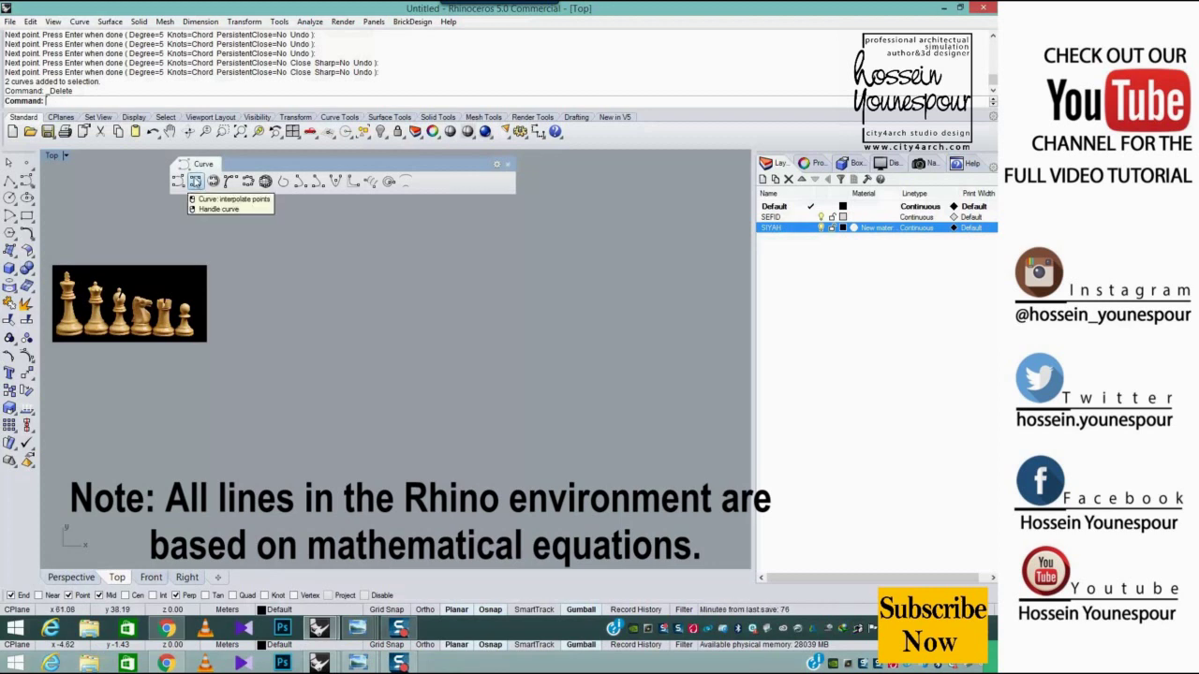
Draw an interpolated curve of degree 1 as a zigzag through four points in the empty area beside the photo
left_click(195, 181)
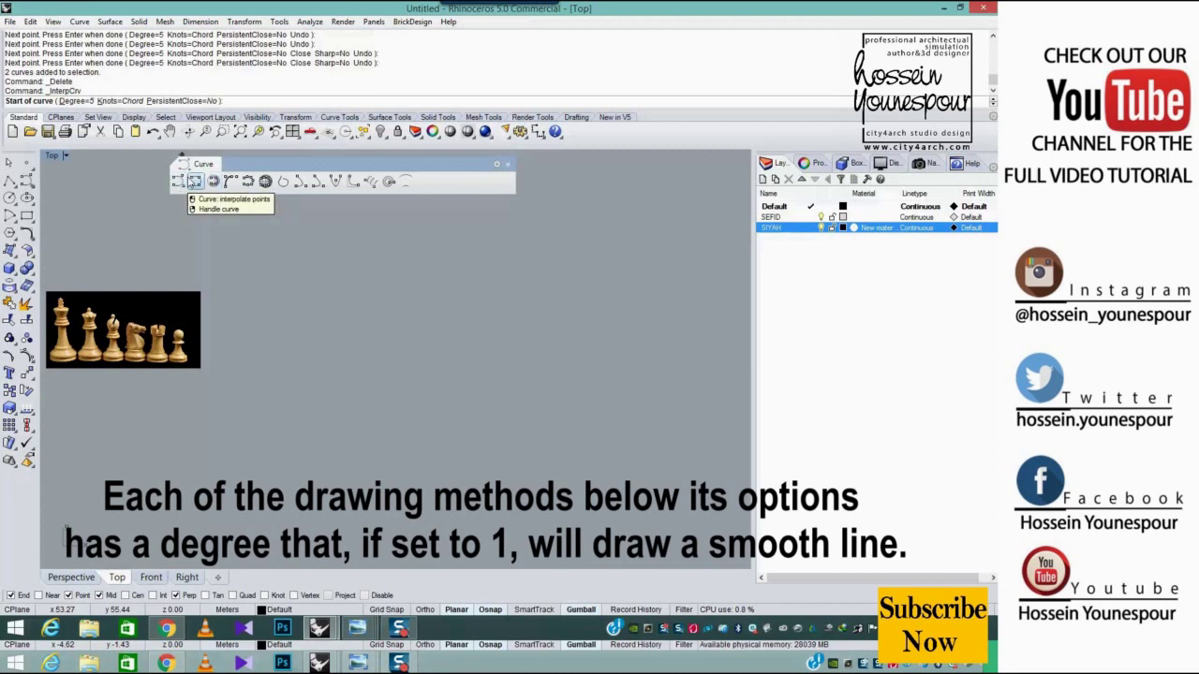
left_click(76, 101)
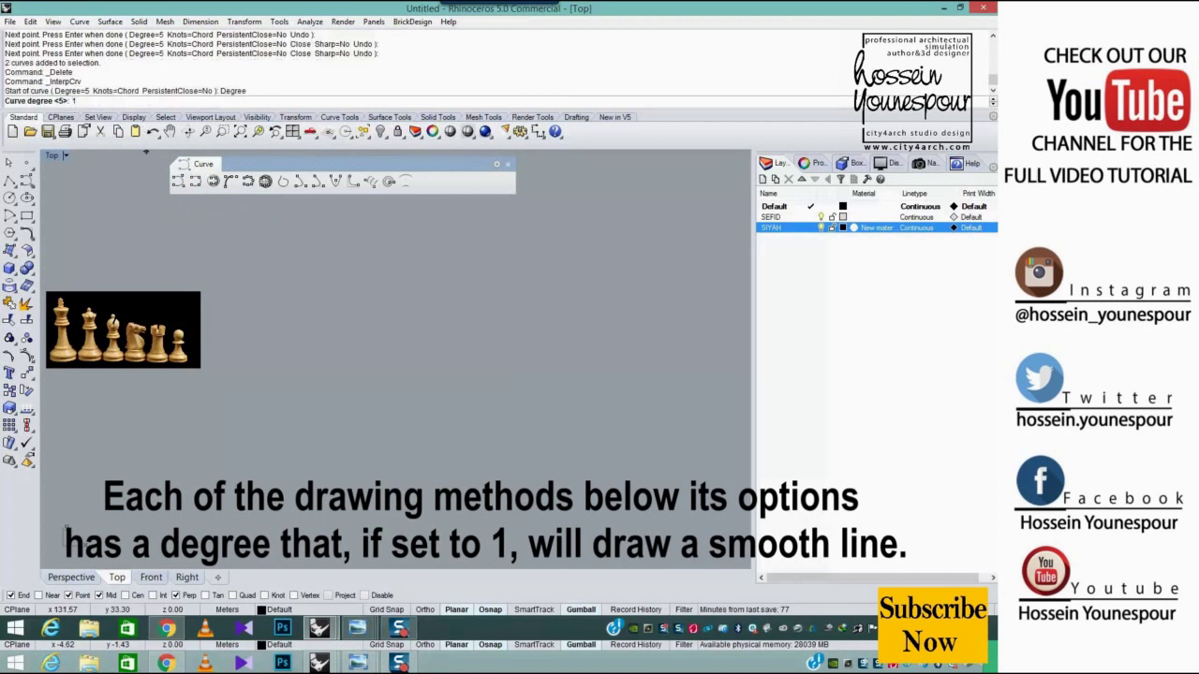
type("1")
key("Return")
left_click(357, 382)
left_click(449, 275)
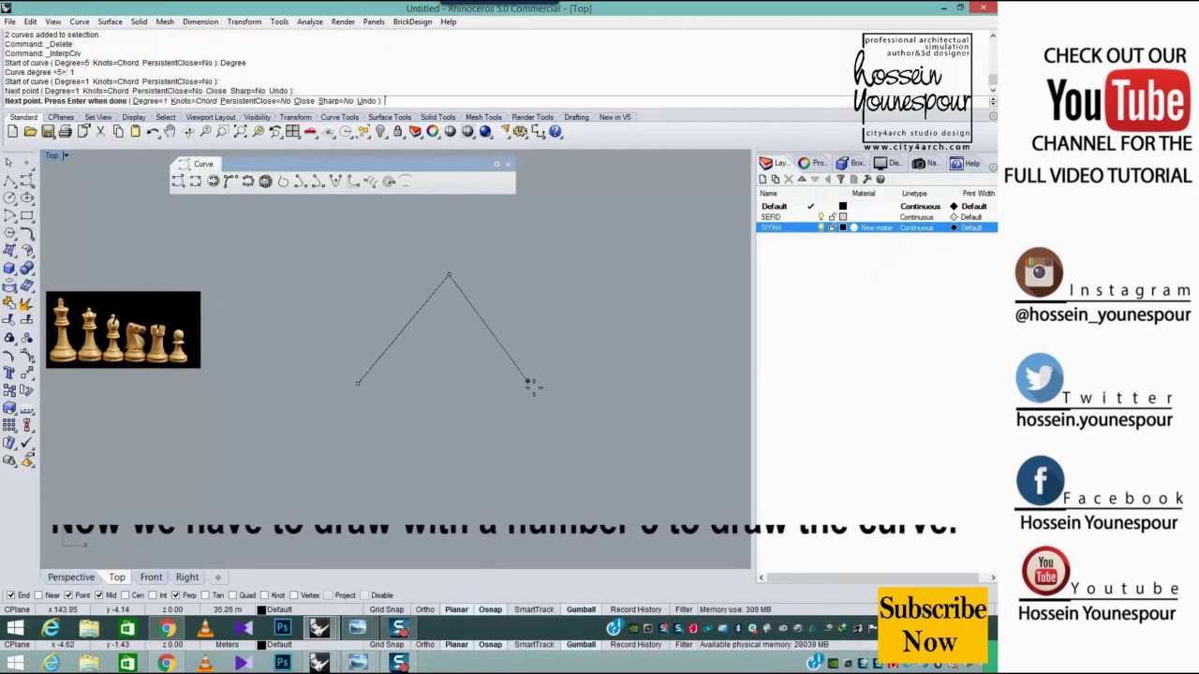
left_click(546, 398)
left_click(636, 267)
key("Return")
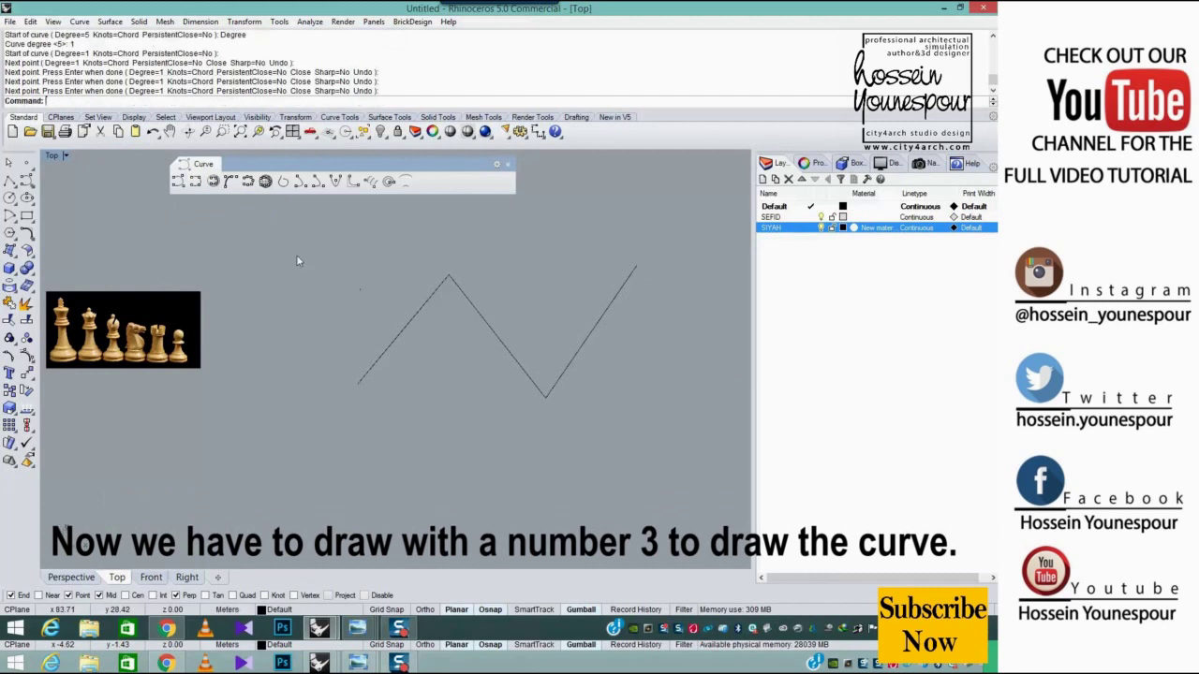
Draw an interpolated curve of degree 3 through the same four points as the zigzag line
left_click(201, 184)
left_click(75, 101)
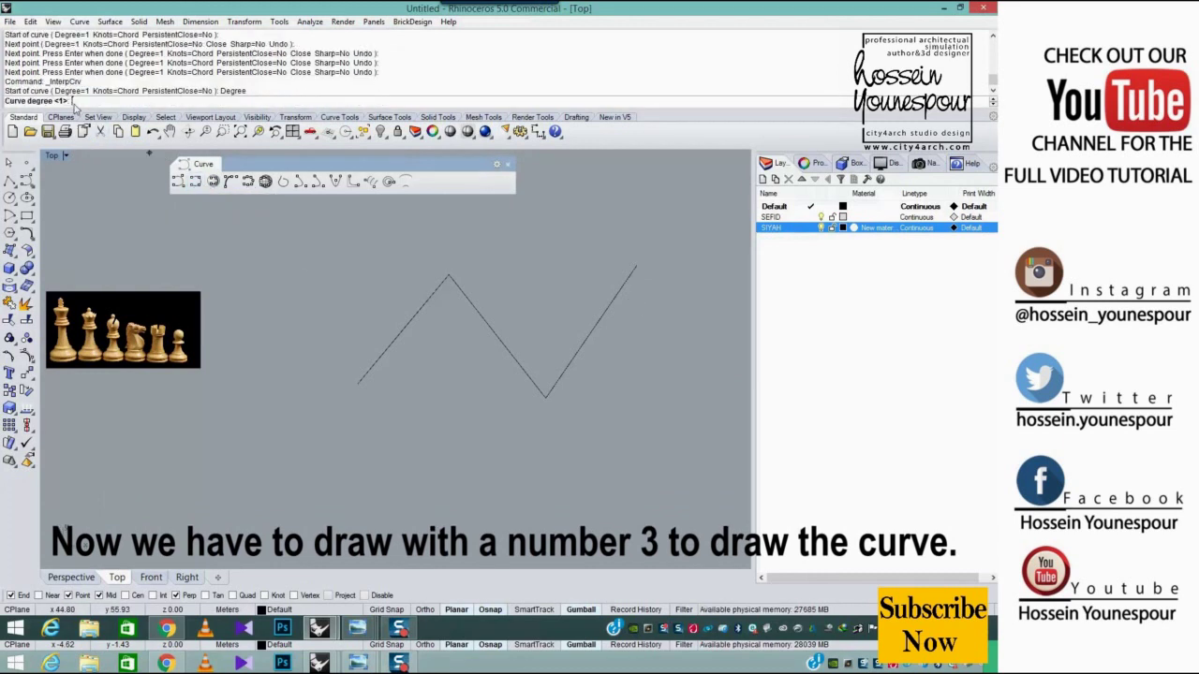
type("3")
key("Return")
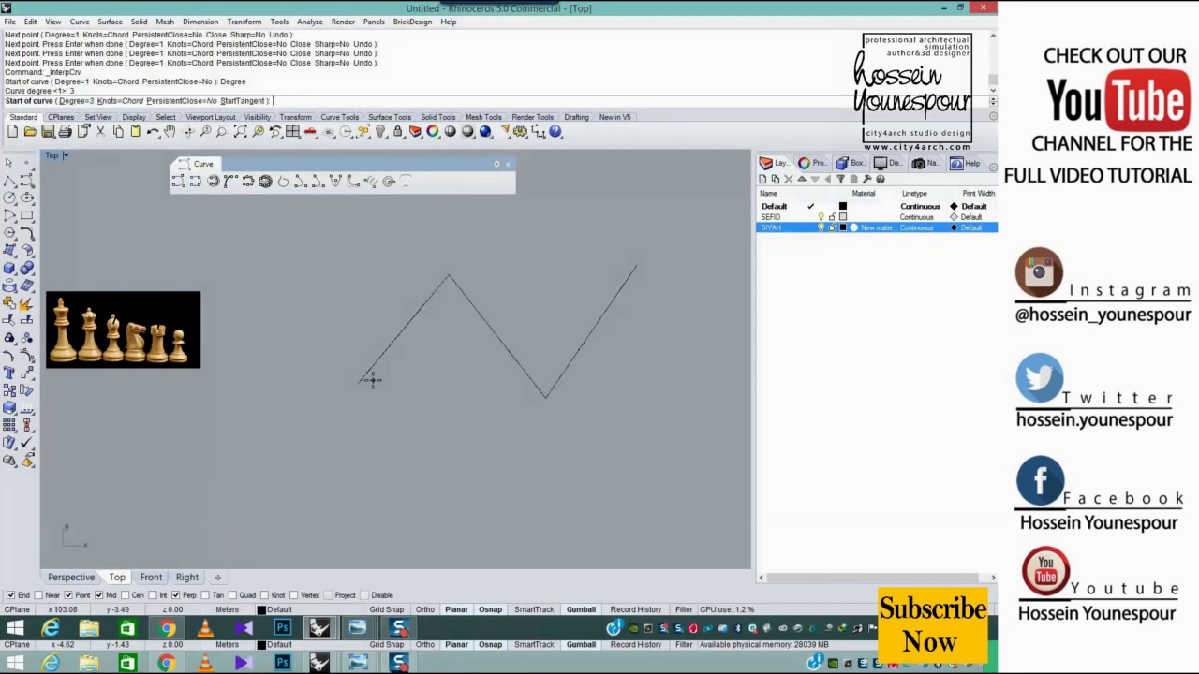
left_click(359, 382)
left_click(448, 272)
left_click(546, 397)
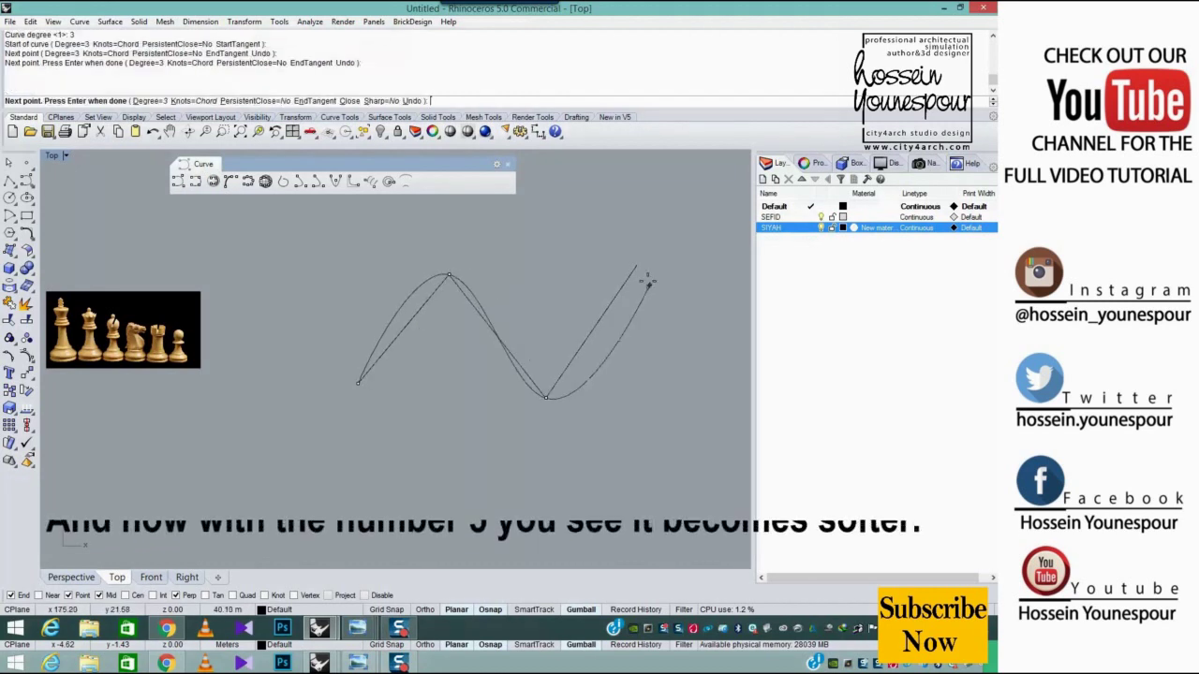
left_click(636, 266)
key("Return")
Draw an interpolated curve of degree 5 through the zigzag's four vertices, overlaying the degree-3 curve
right_click_drag(590, 312, 477, 312)
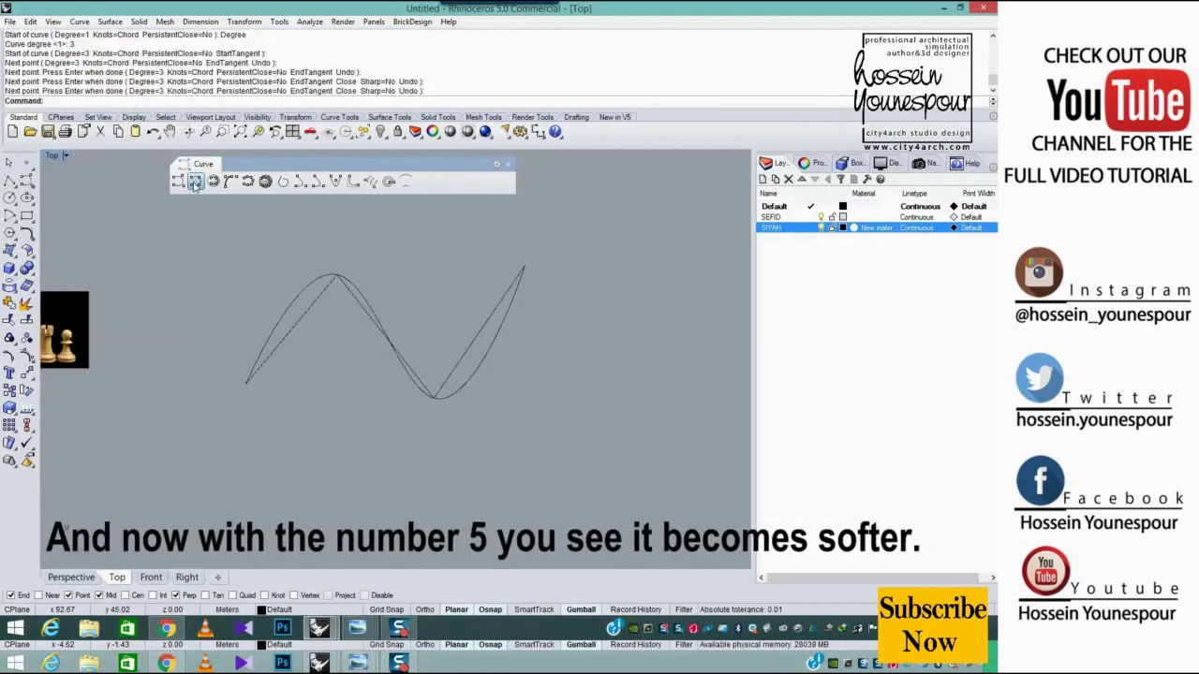
left_click(195, 183)
left_click(79, 102)
type("5")
key("Return")
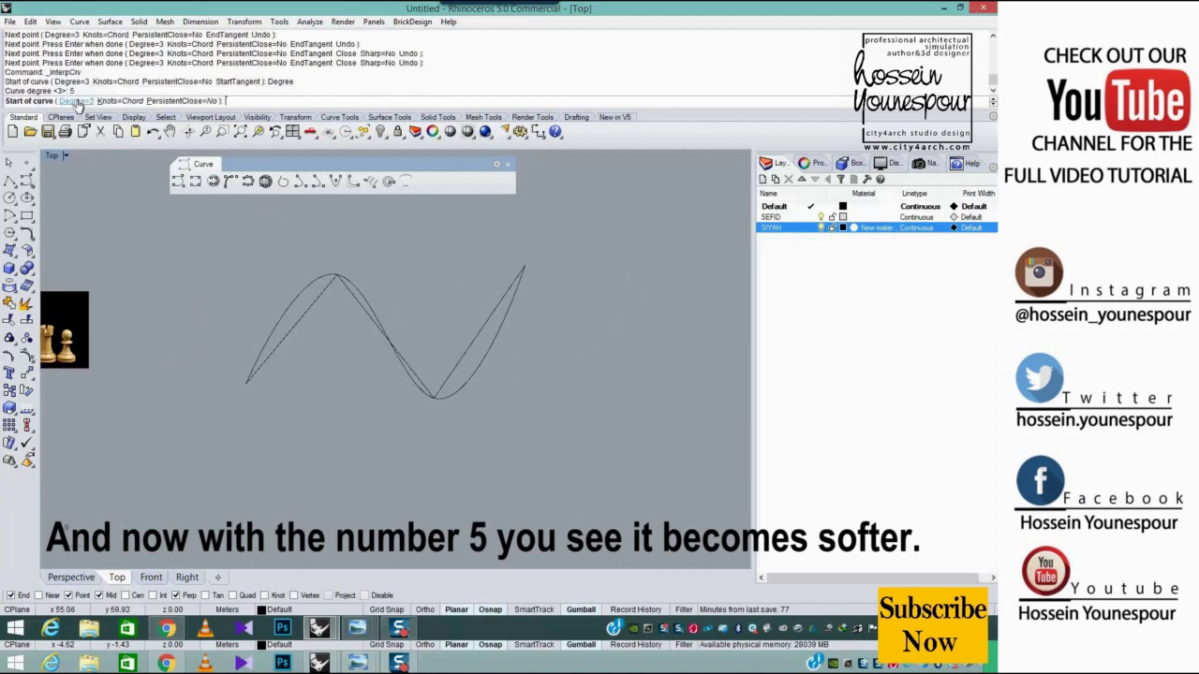
left_click(247, 383)
left_click(337, 275)
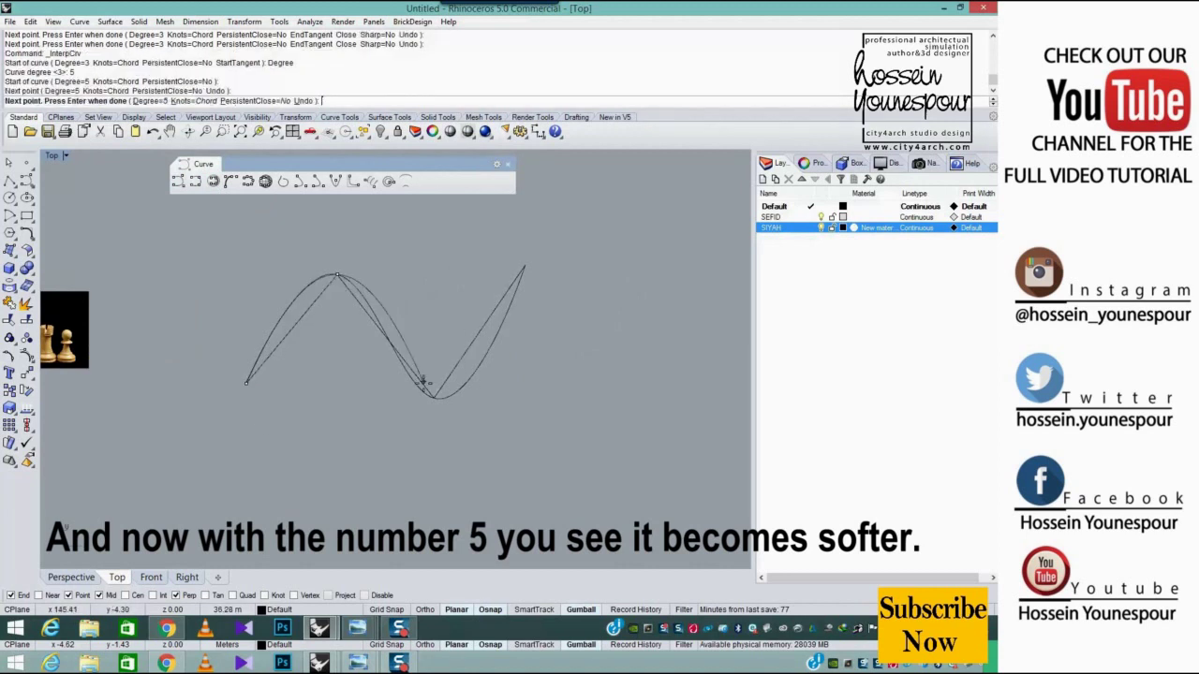
left_click(434, 398)
left_click(525, 267)
scroll(396, 275, "up", 3)
key("Return")
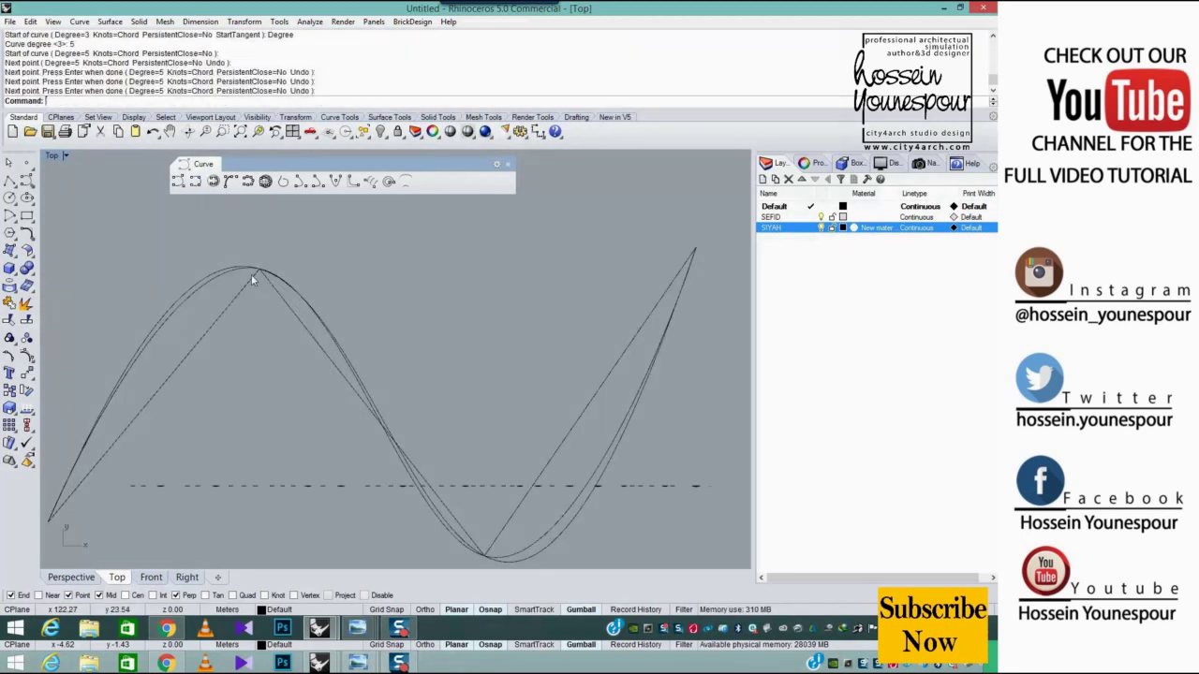
Delete the degree-1 zigzag and the degree-3 curve, keeping only the degree-5 curve
scroll(234, 278, "up", 3)
left_click(220, 280)
scroll(220, 280, "down", 3)
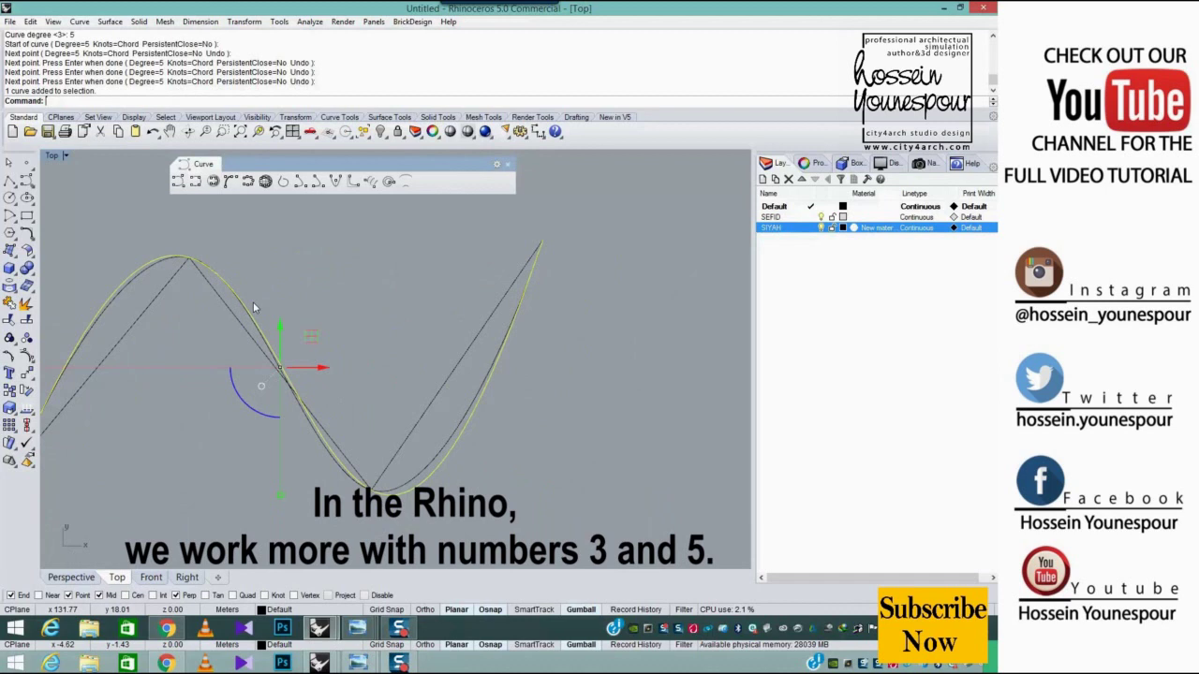
right_click_drag(253, 302, 351, 287)
left_click(287, 313)
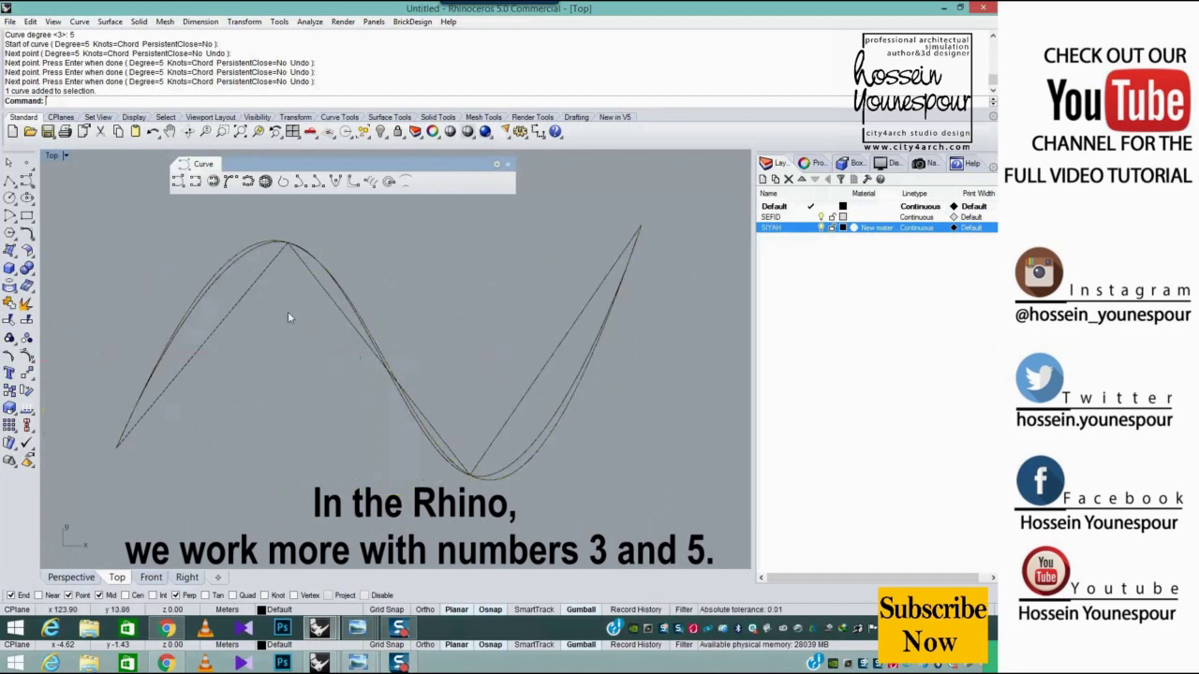
left_click(242, 253)
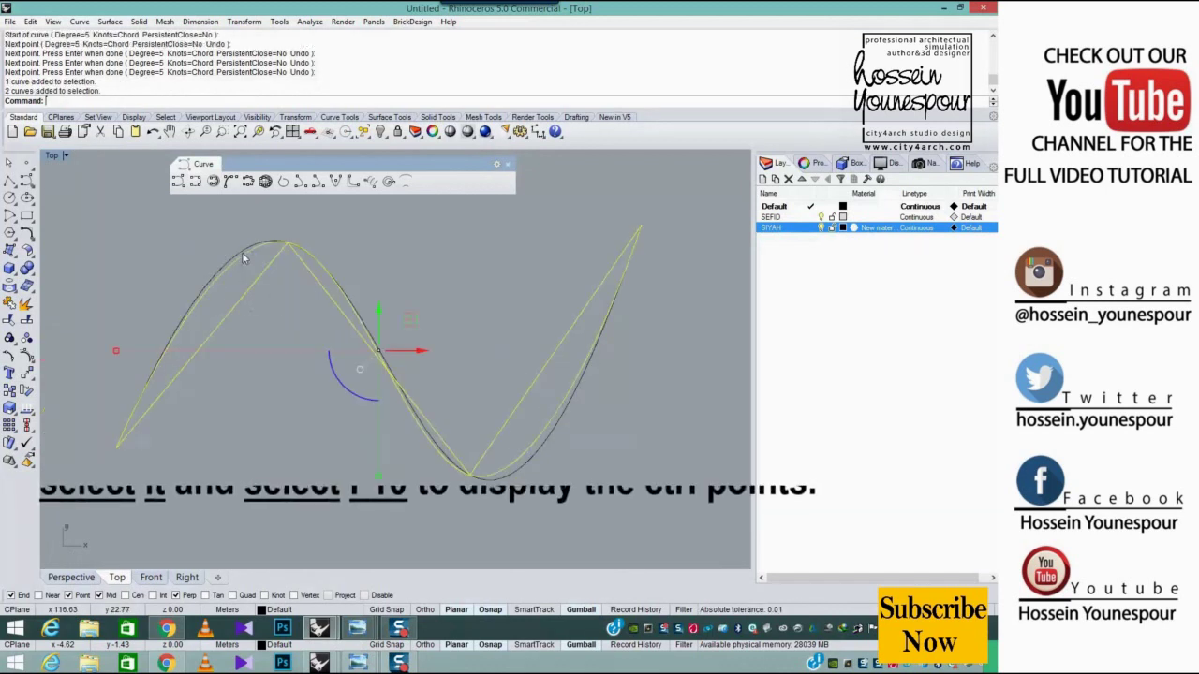
key("Delete")
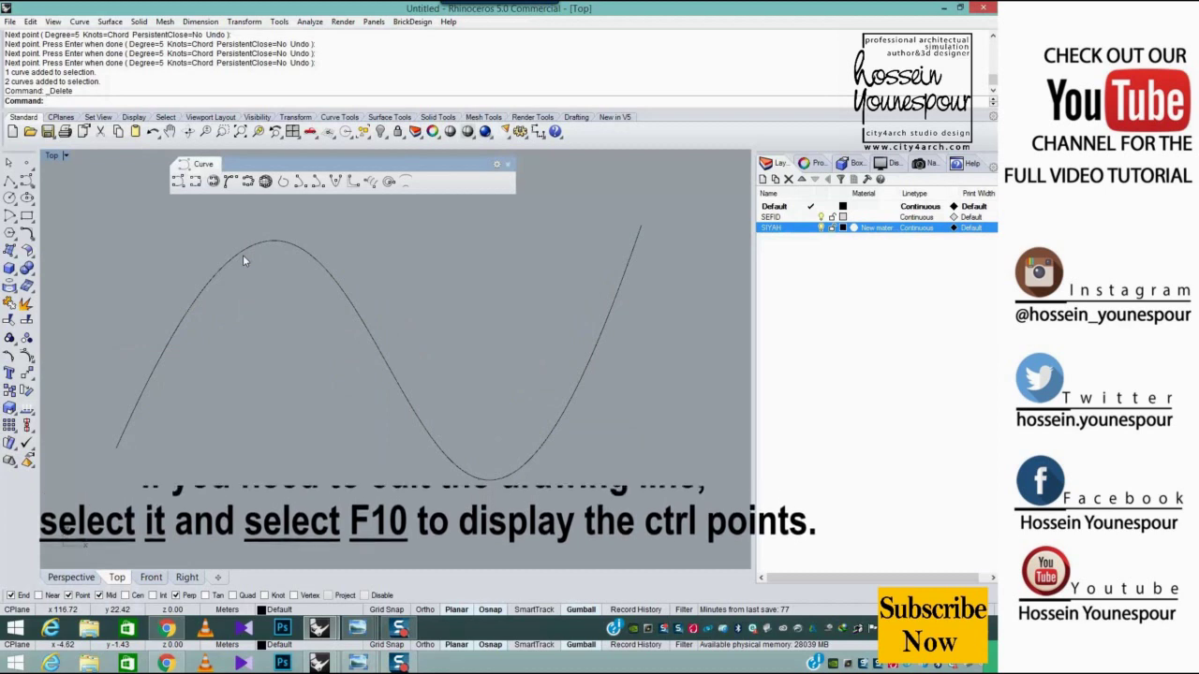
Close the floating Curve toolbar, turn on the remaining degree-5 curve's control points and select the one above its crest
scroll(484, 360, "down", 2)
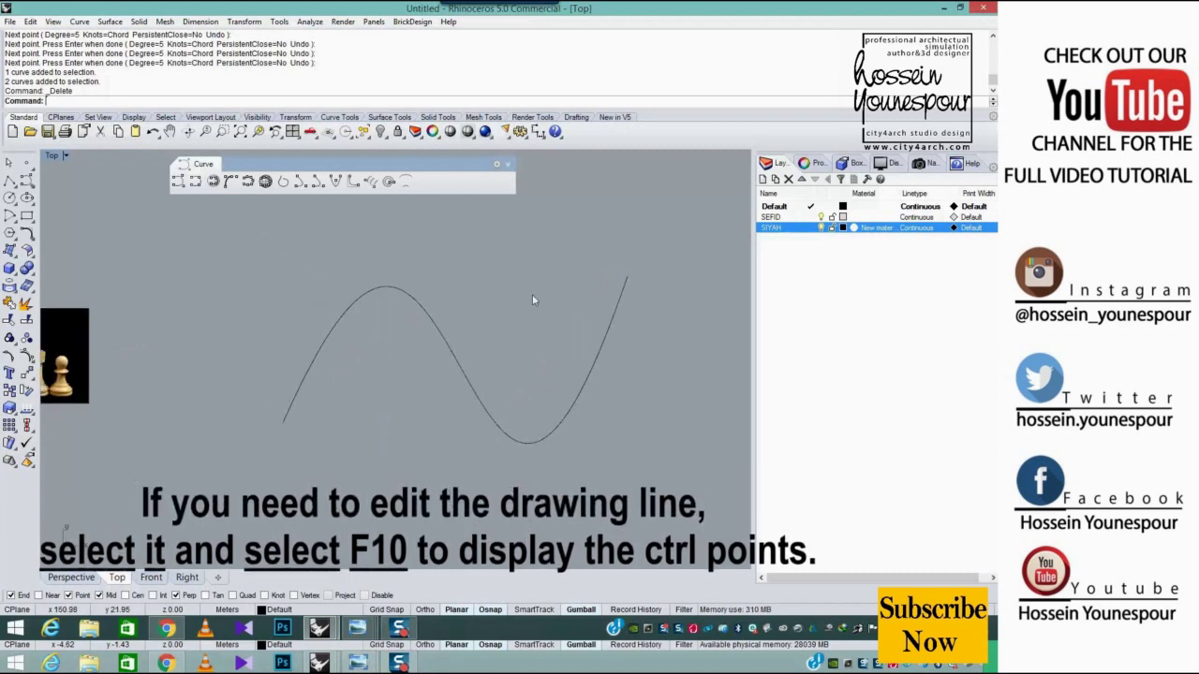
left_click(452, 351)
right_click_drag(525, 303, 492, 323)
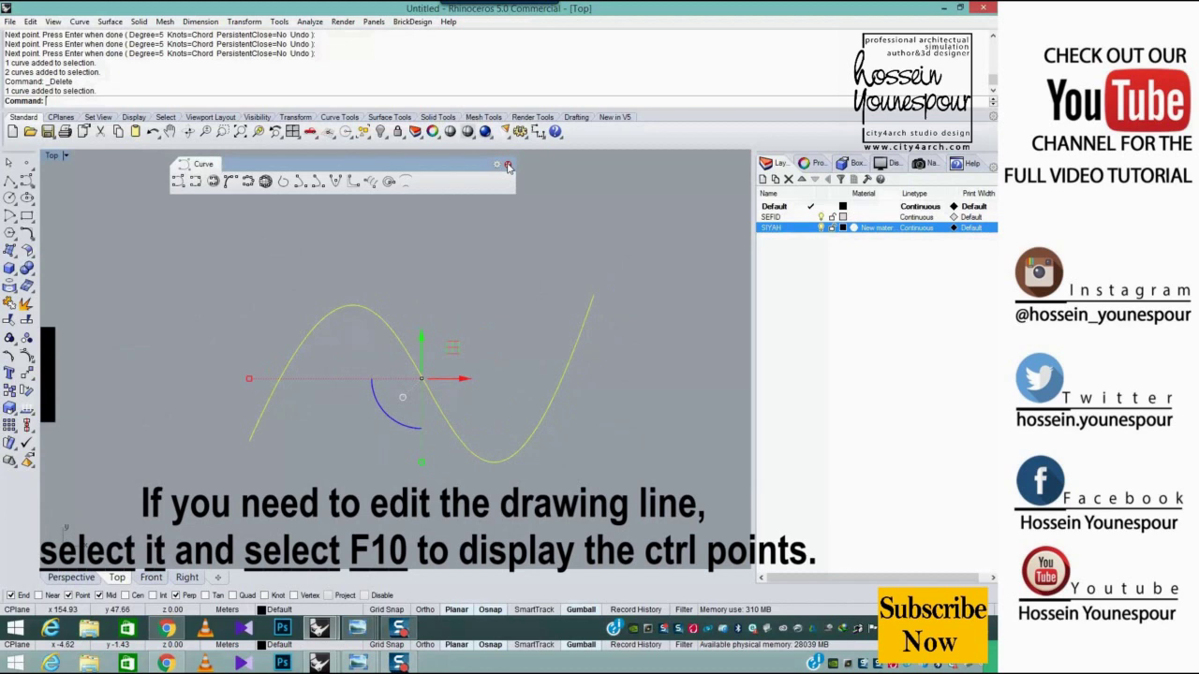
left_click(507, 164)
scroll(520, 336, "up", 2)
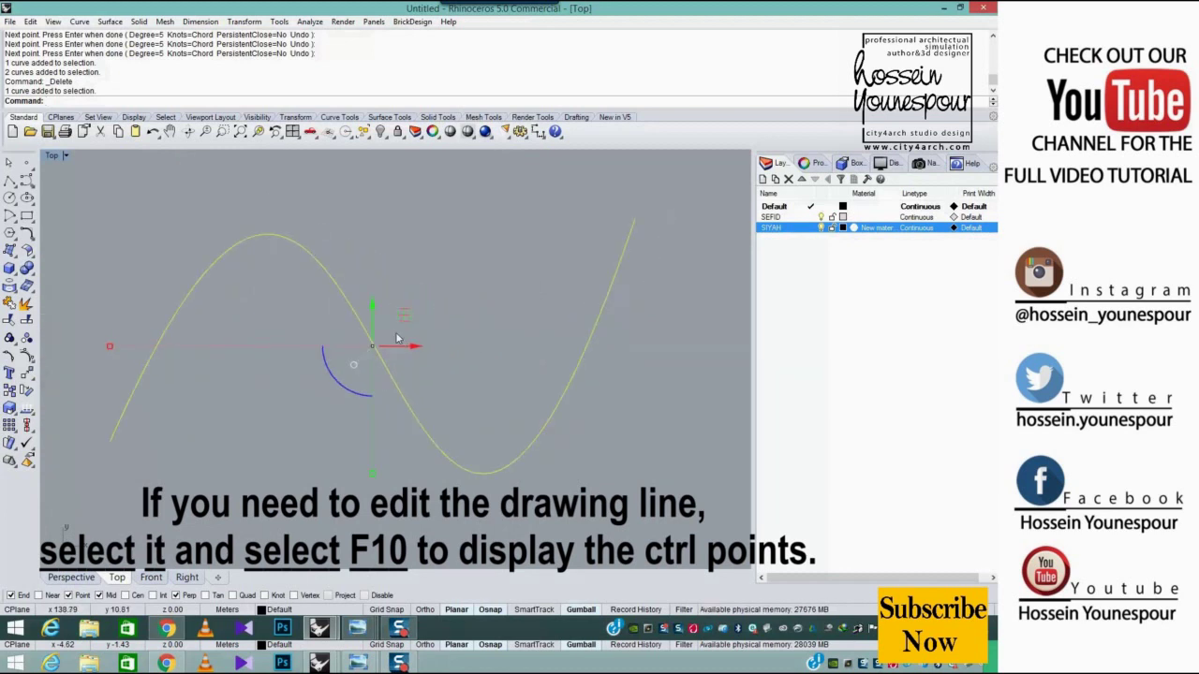
right_click_drag(423, 252, 411, 256)
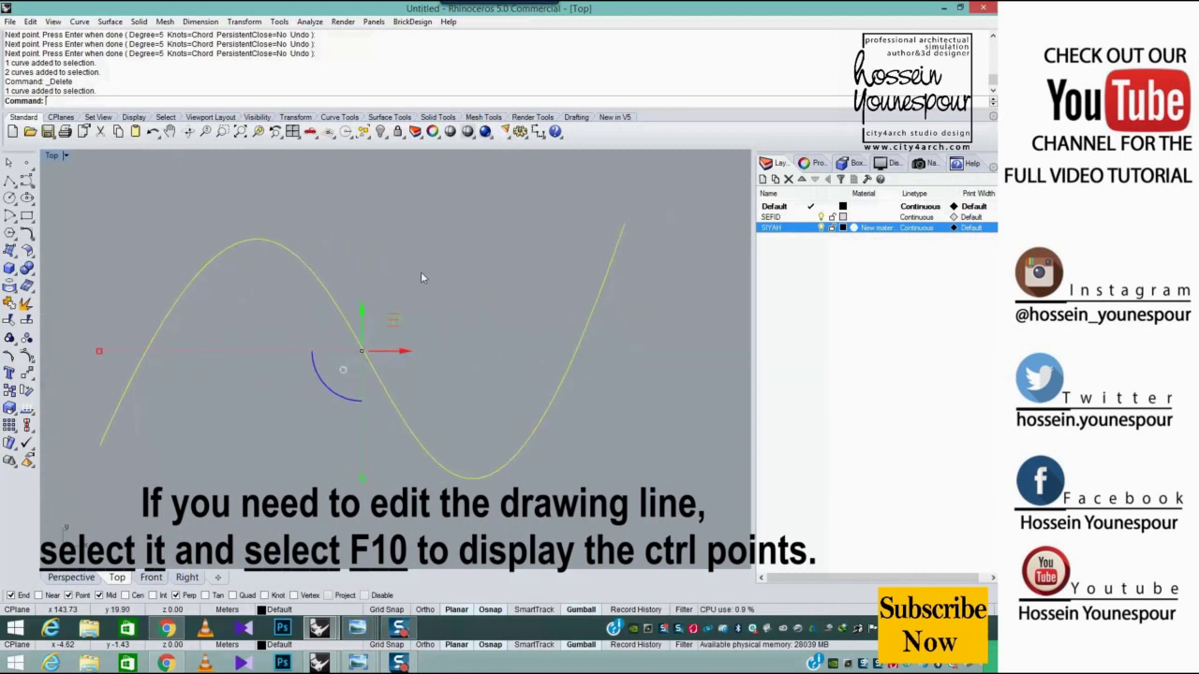
mouse_move(424, 299)
right_mouse_down()
mouse_move(439, 296)
mouse_move(412, 268)
mouse_move(444, 315)
mouse_move(434, 386)
right_mouse_up()
key("F10")
scroll(436, 315, "down", 4)
left_click_drag(445, 202, 351, 261)
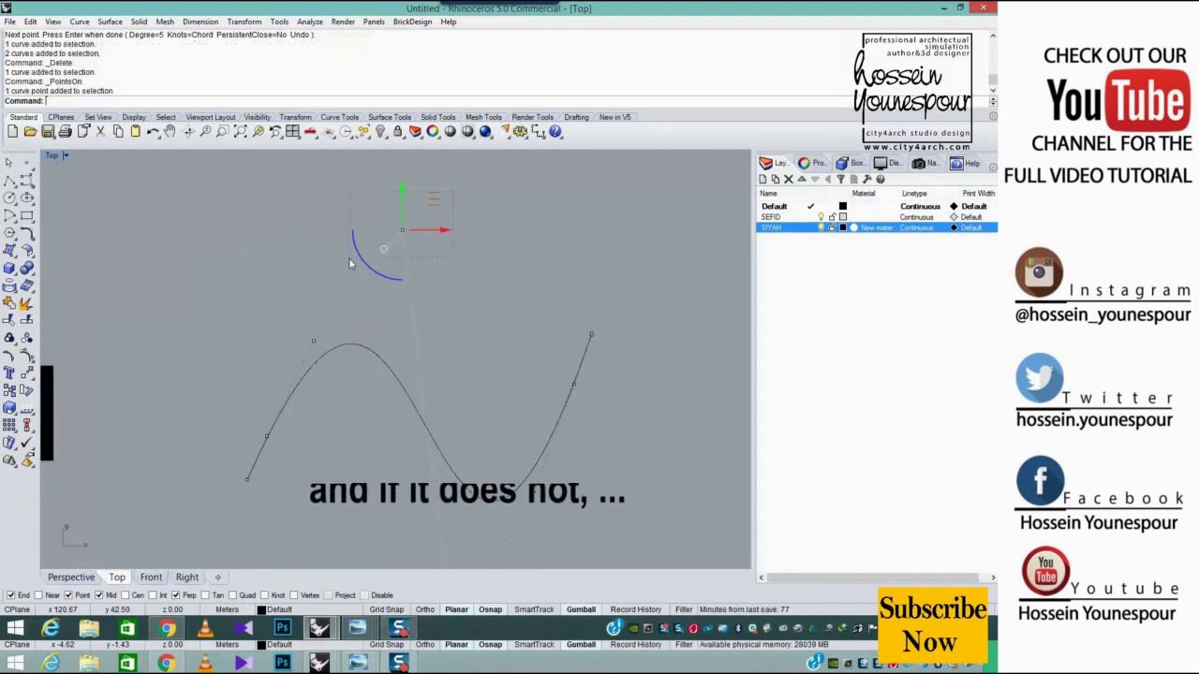
right_click_drag(539, 369, 513, 279)
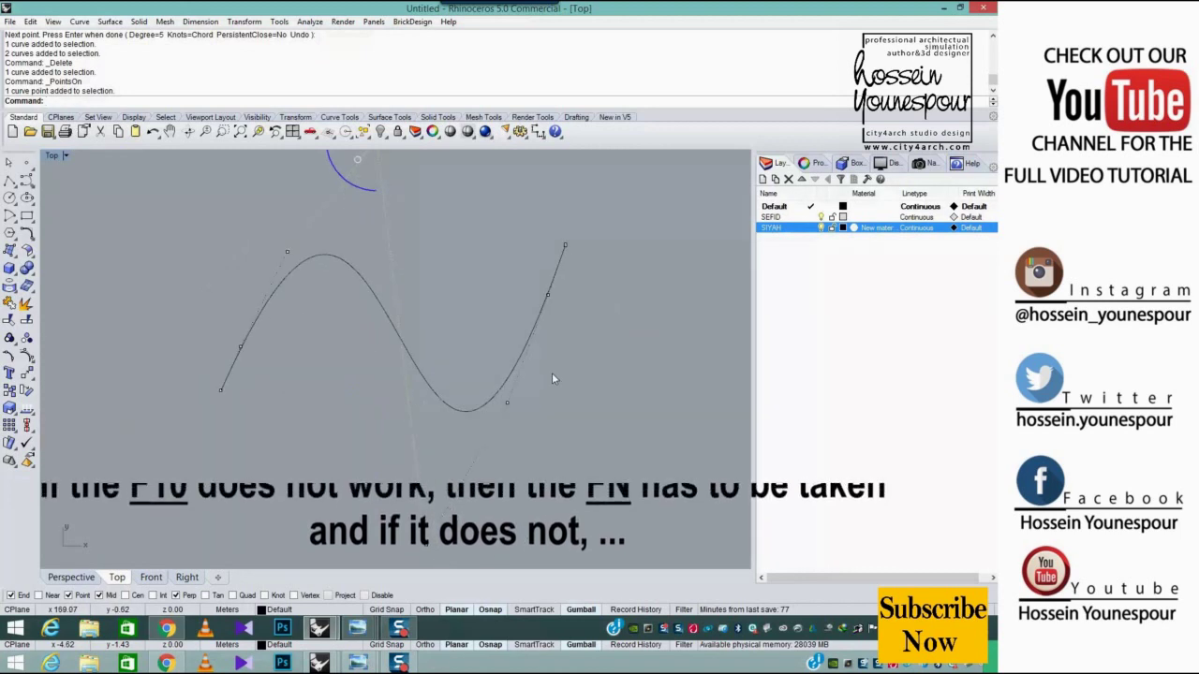
Hide the curve's control points, then reselect the wavy curve and turn its points back on
key("Escape")
left_click(373, 304)
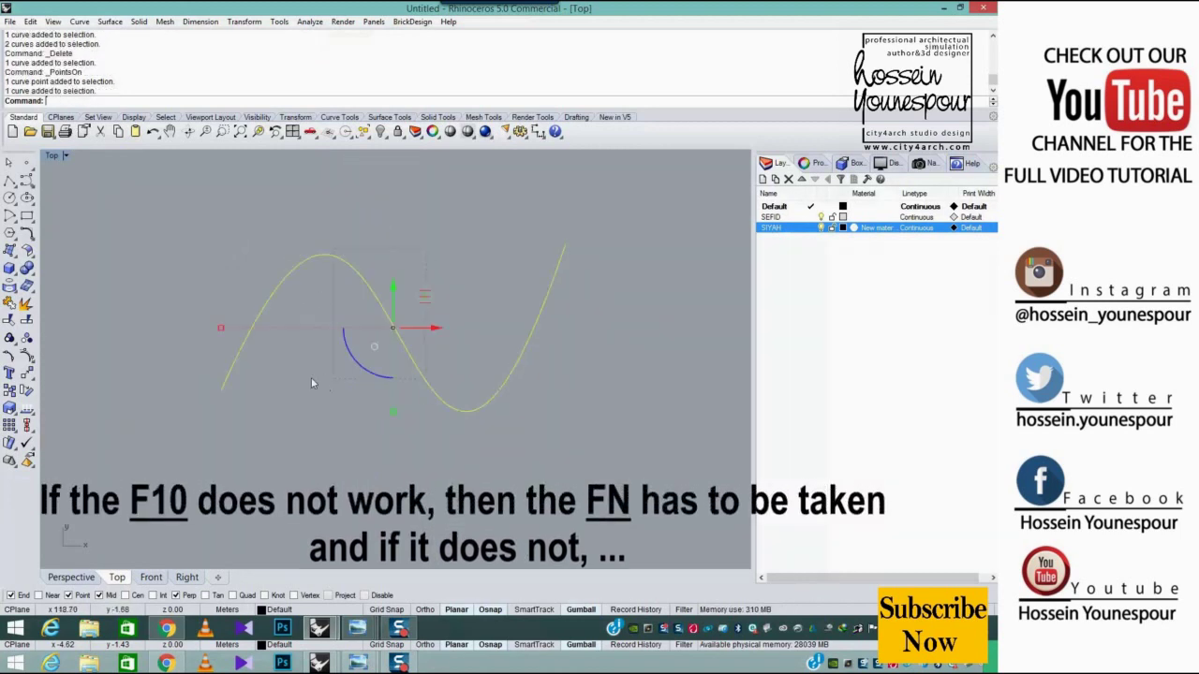
key("F10")
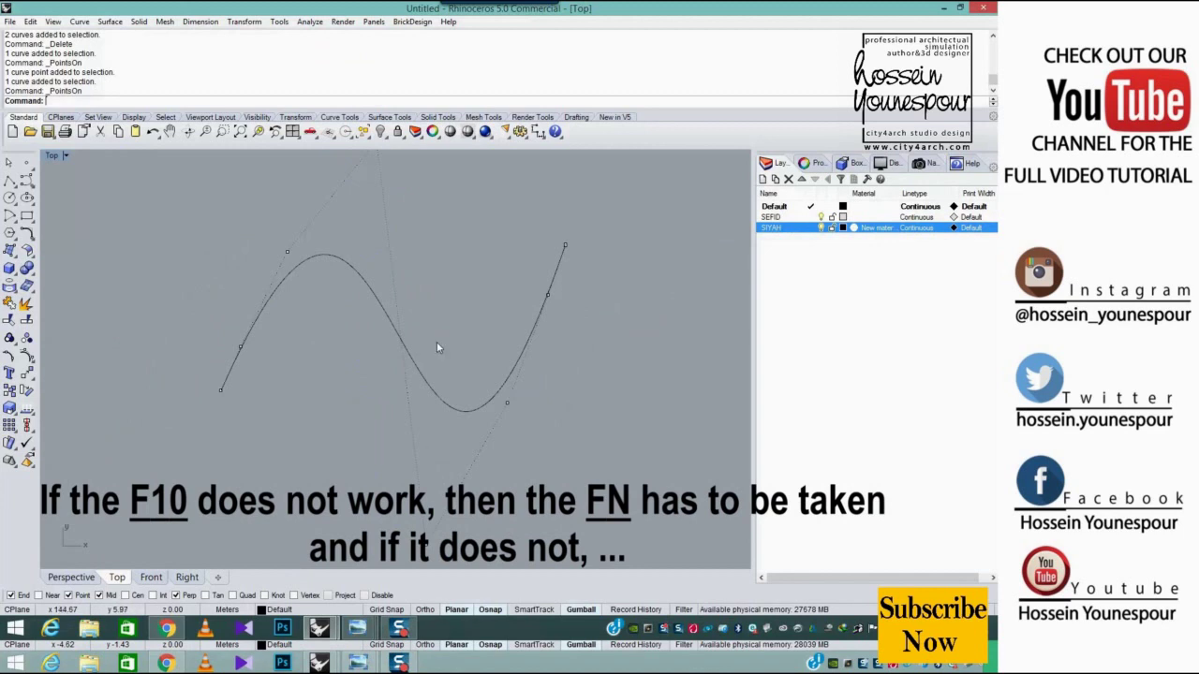
scroll(436, 341, "down", 4)
right_click_drag(453, 310, 465, 350)
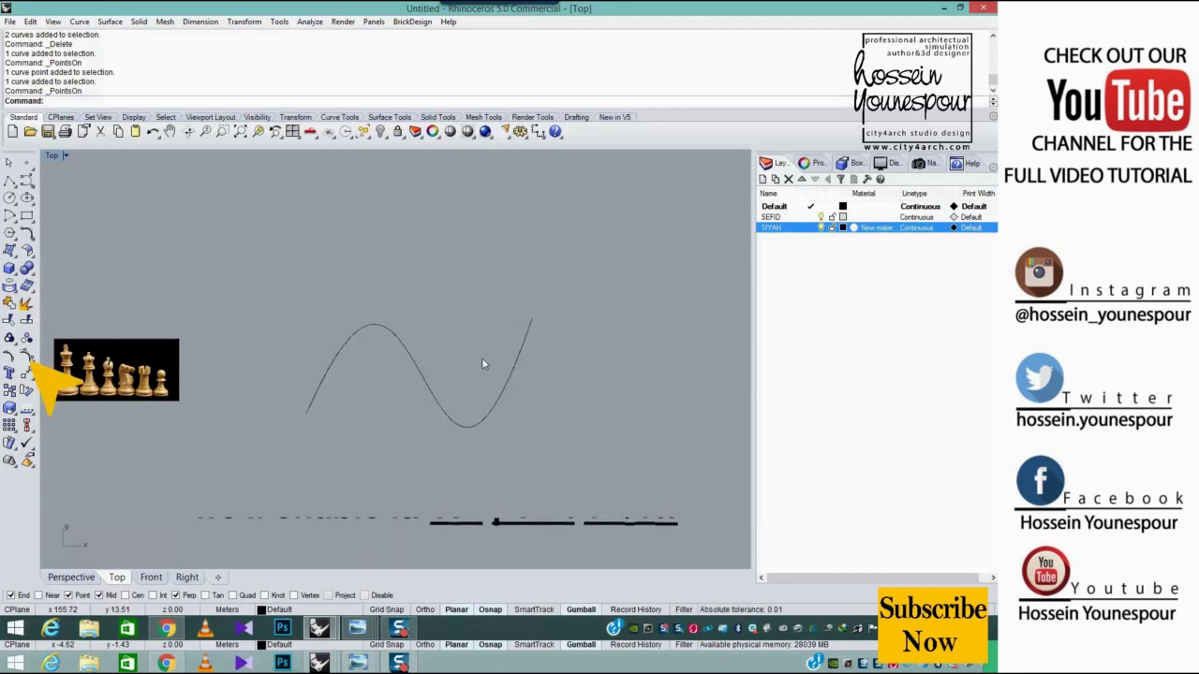
Switch the wavy curve's control points on and off twice with Points On and Points Off
left_click(409, 352)
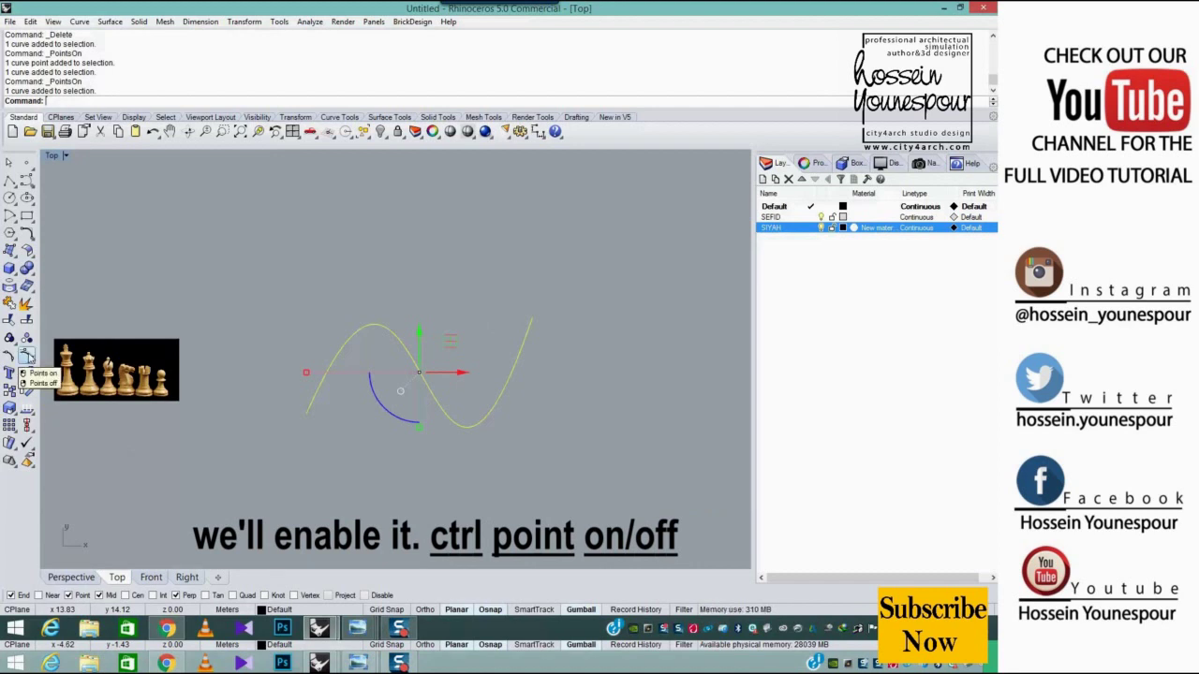
left_click(28, 357)
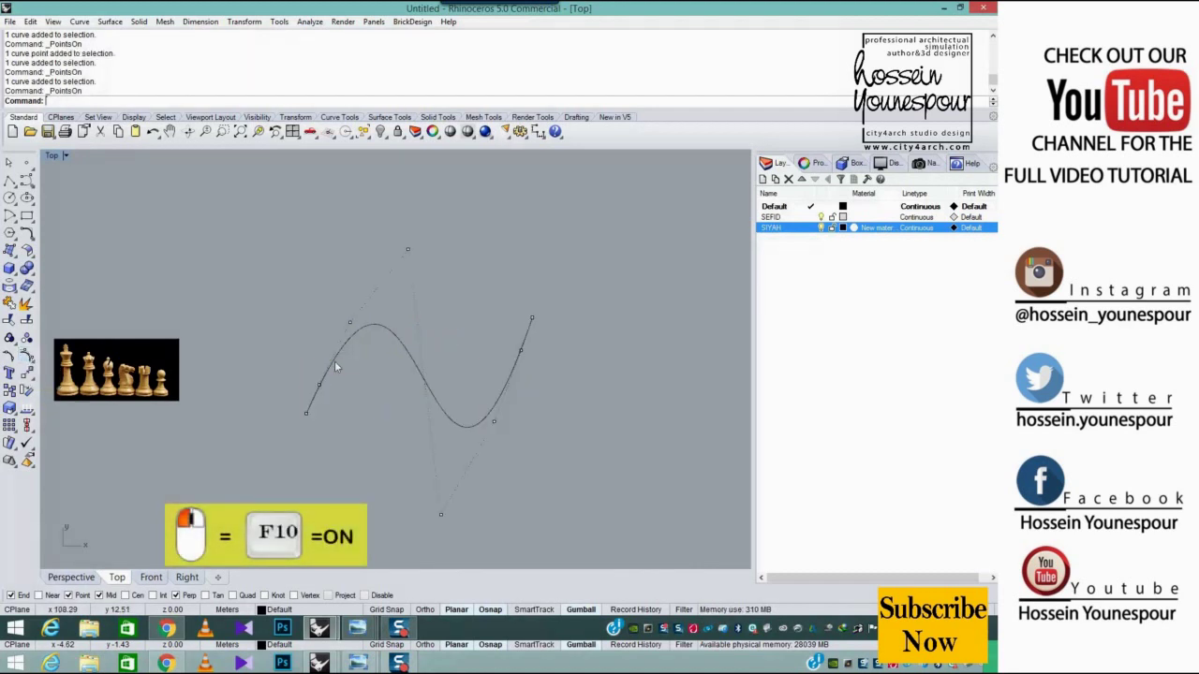
right_click(29, 357)
left_click(426, 379)
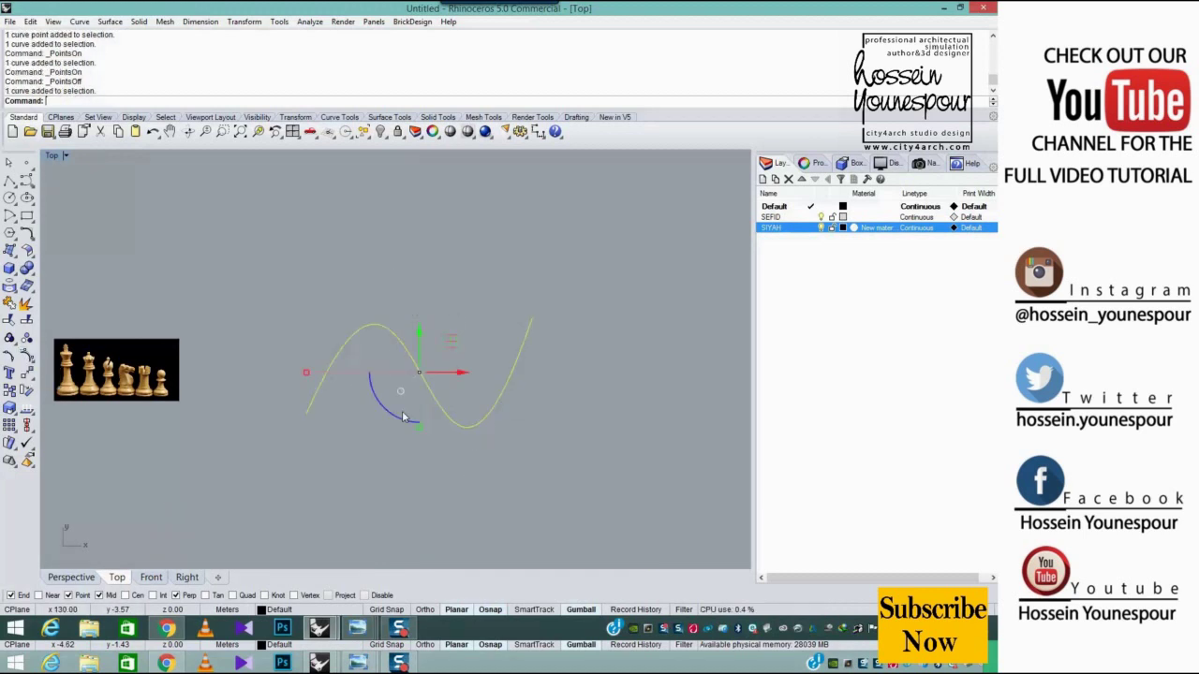
key("F10")
key("F11")
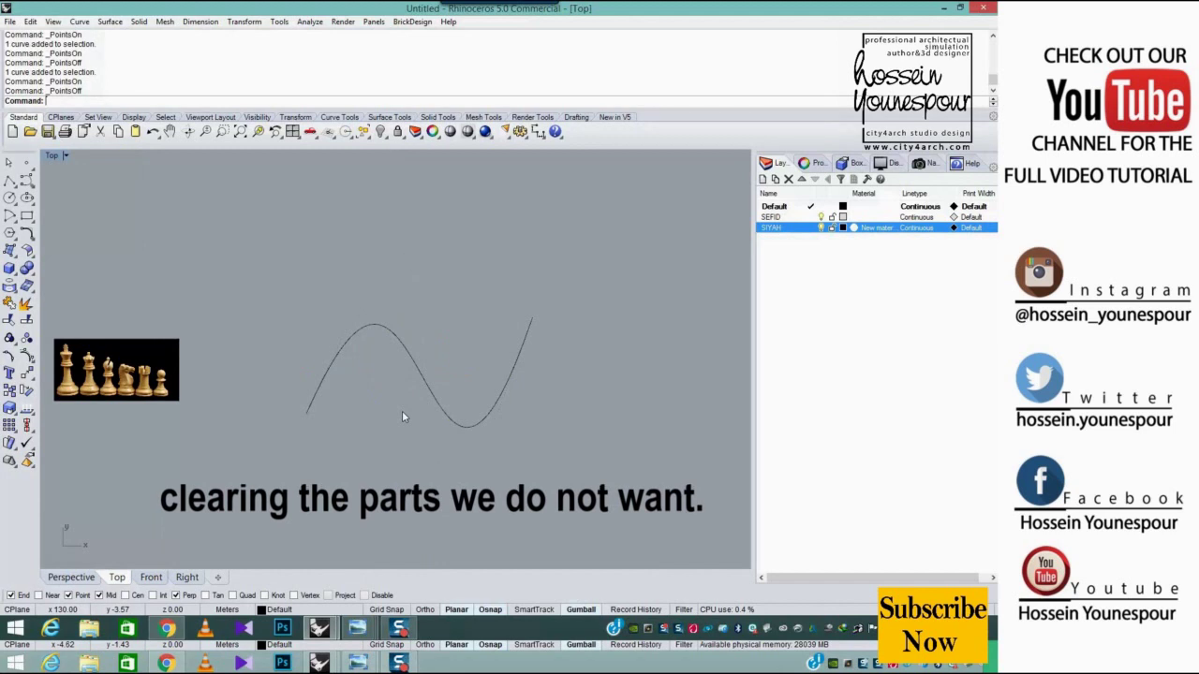
Show the curve's control points and move the one above the crest down and toward the curve's starting end
left_click(440, 408)
right_click_drag(412, 417, 436, 402)
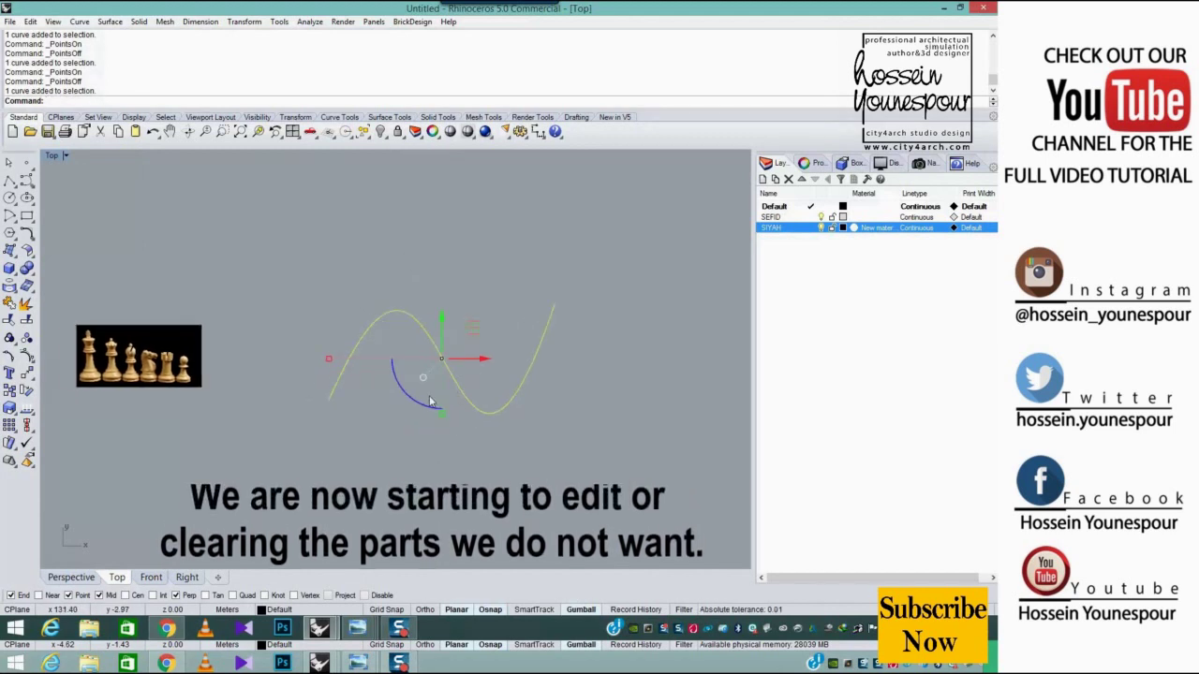
scroll(435, 317, "up", 4)
key("F10")
left_click(430, 192)
right_click_drag(444, 245, 452, 283)
left_click_drag(440, 198, 328, 359)
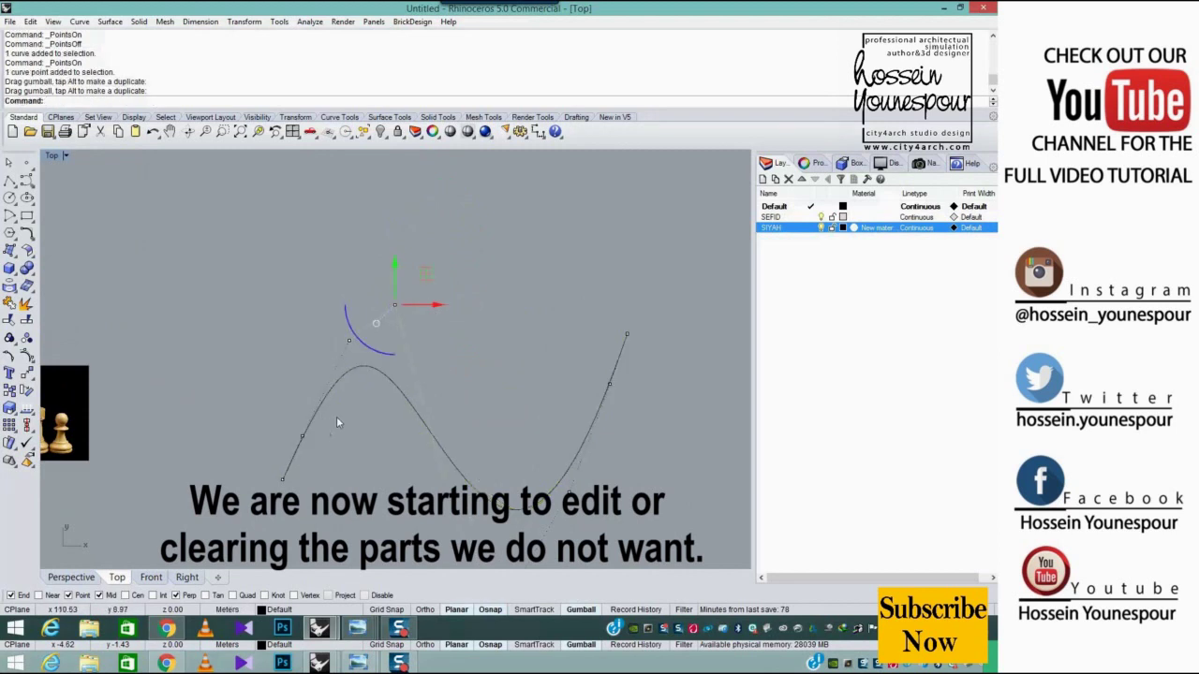
Delete the two control points next to the curve's starting end point and the lowest control point below the curve
left_click(302, 438)
key("Delete")
left_click(333, 358)
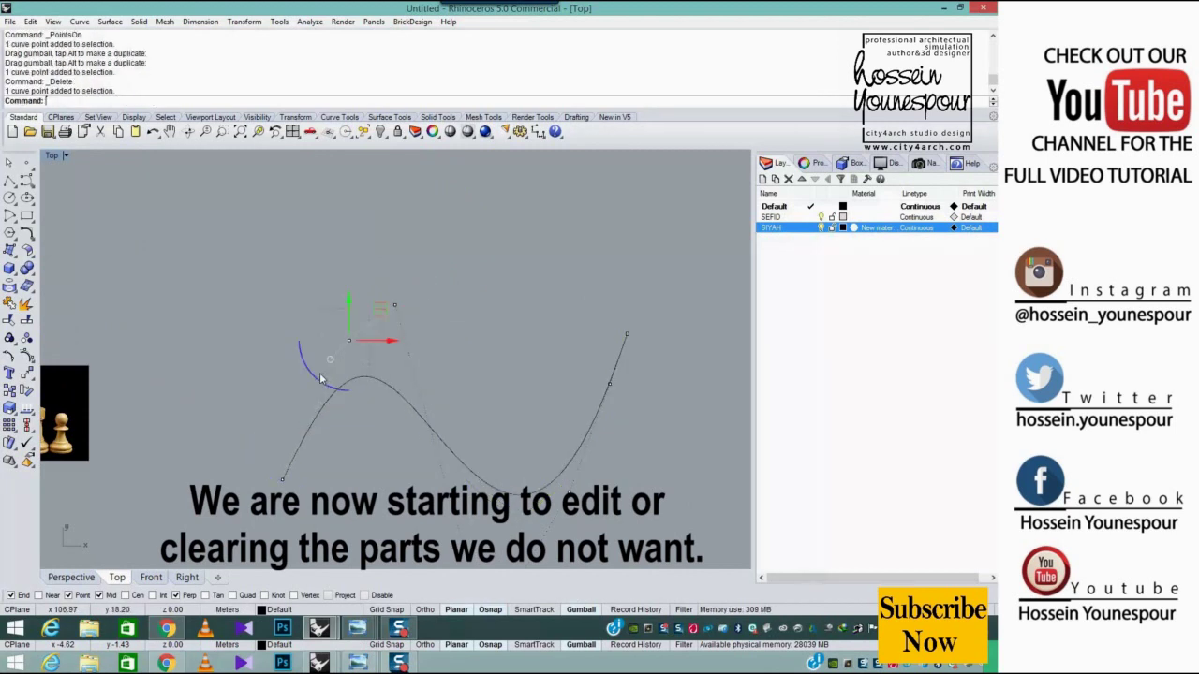
key("Delete")
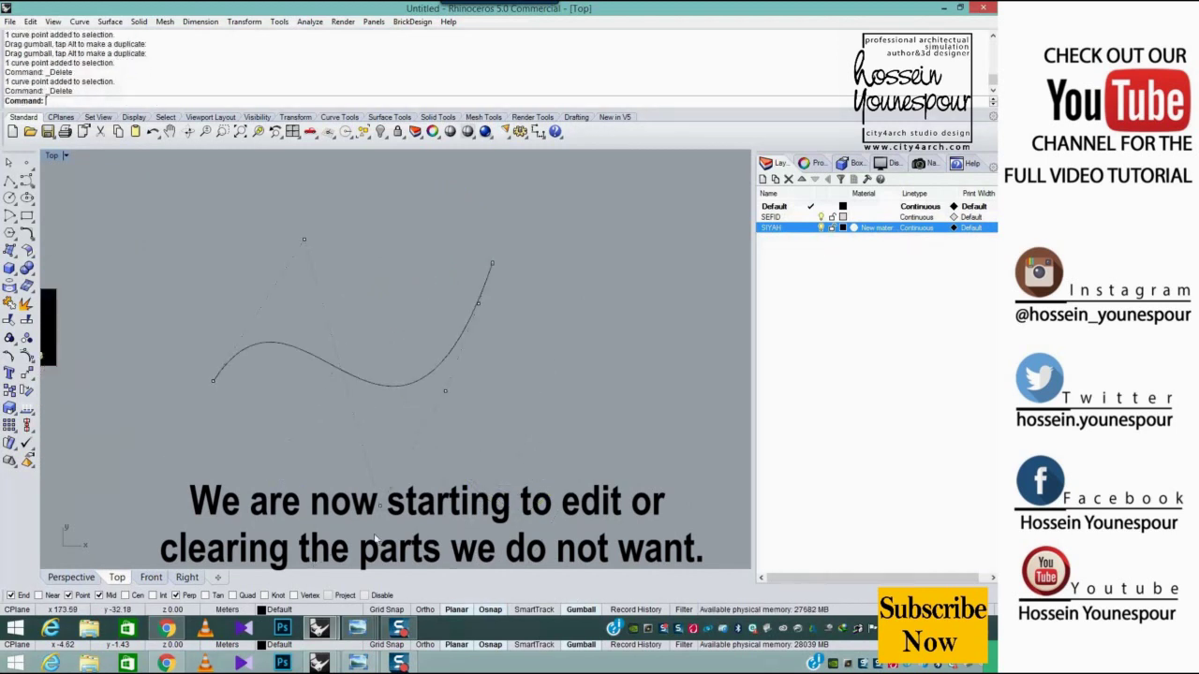
left_click(380, 504)
key("Delete")
Move the control point beneath the curve's rising end straight down, then hide the control points
left_click(445, 391)
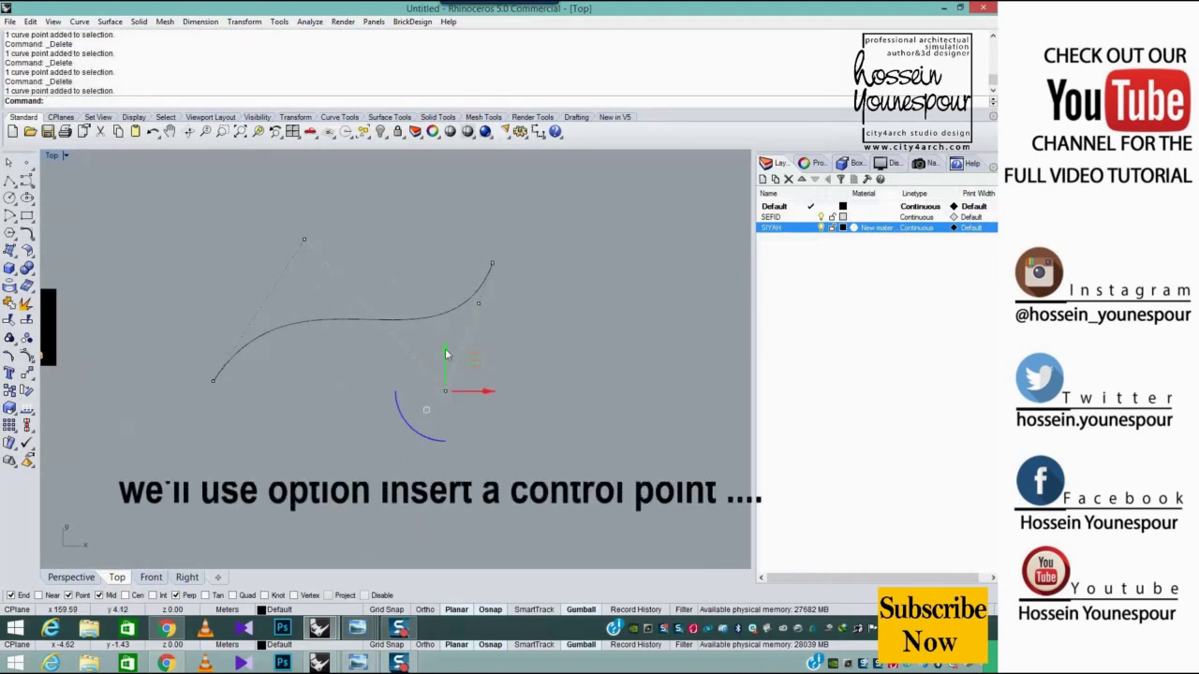
left_click_drag(445, 348, 444, 417)
key("Escape")
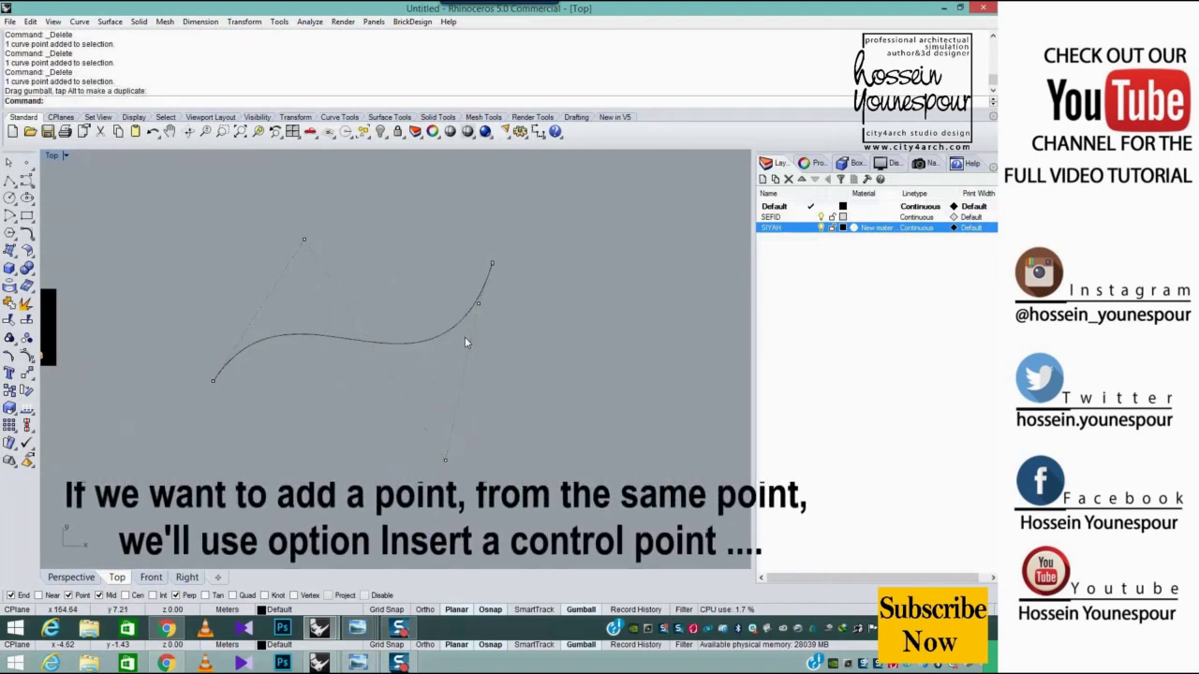
key("Escape")
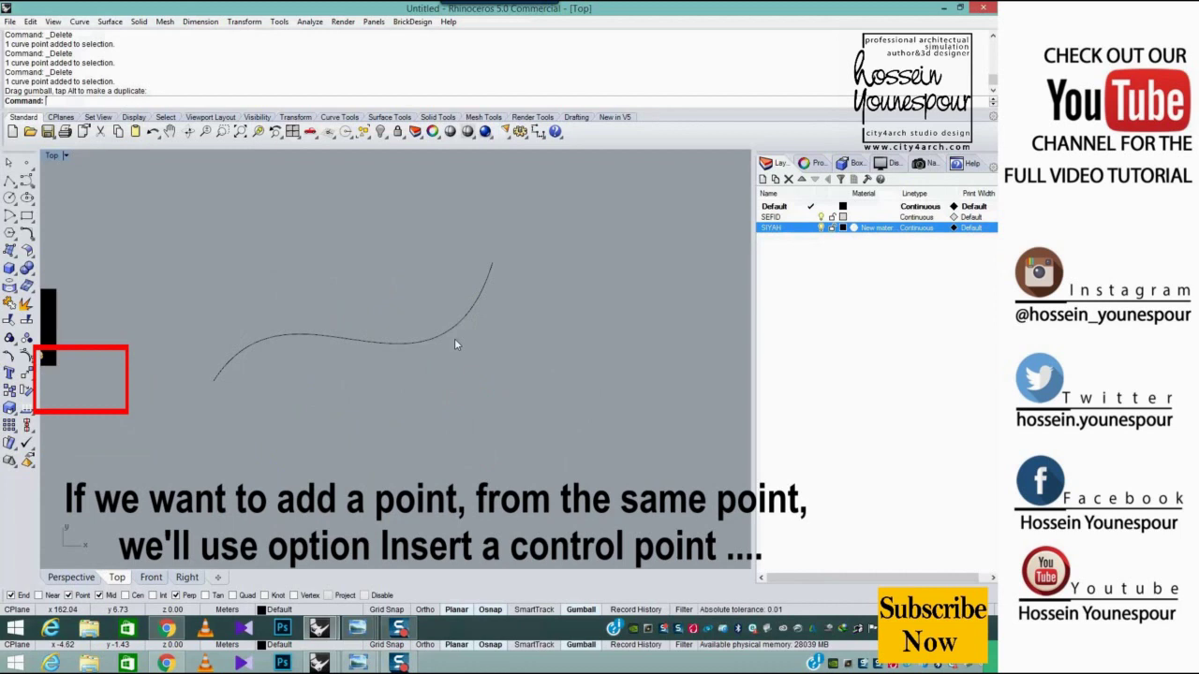
Insert two control points into the practice curve, one near its middle and one on its rising part, and delete the curve
left_click(30, 359)
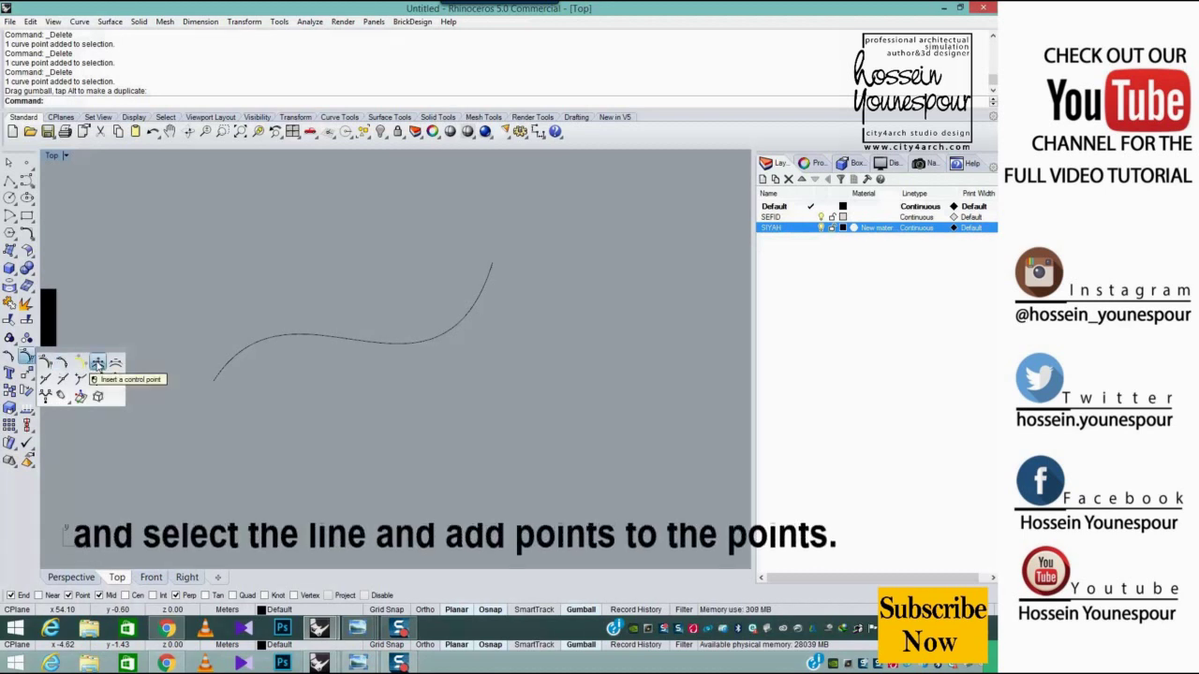
left_click(98, 365)
left_click(422, 346)
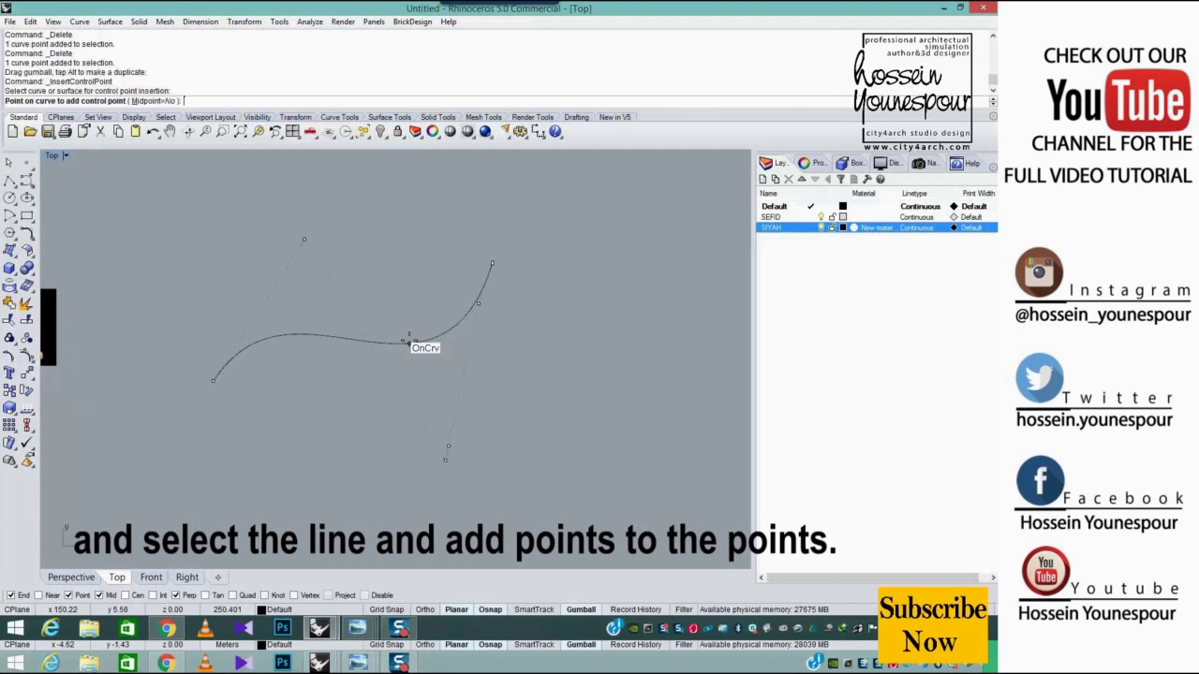
left_click(334, 338)
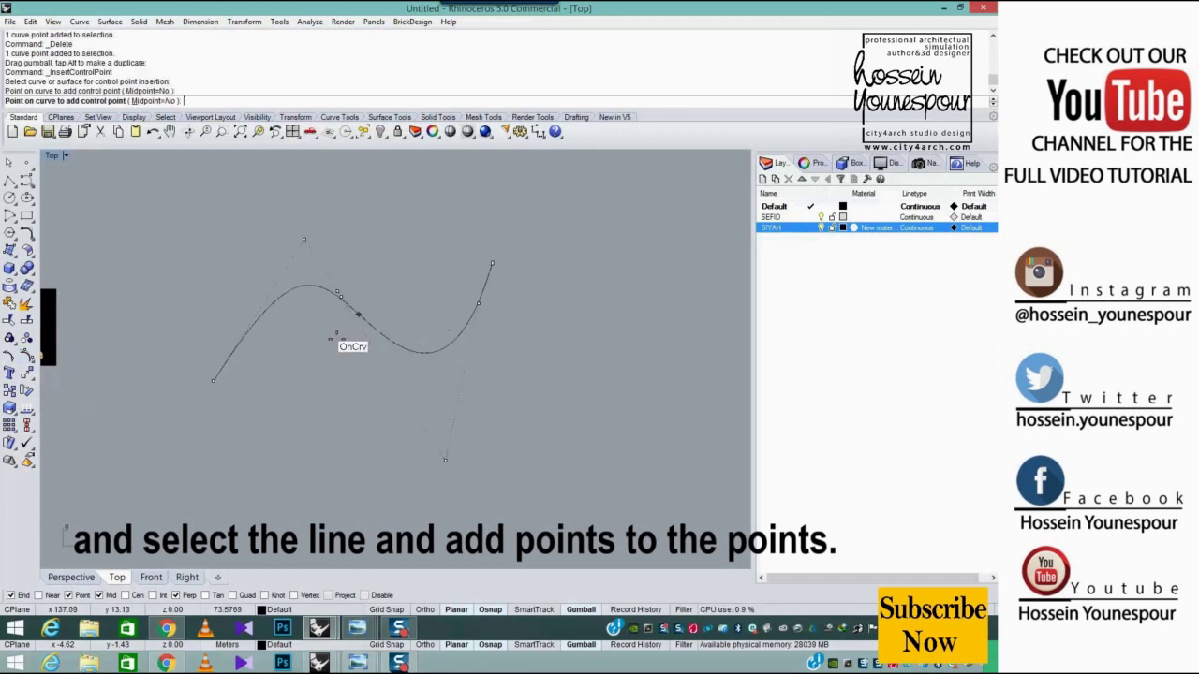
left_click(441, 347)
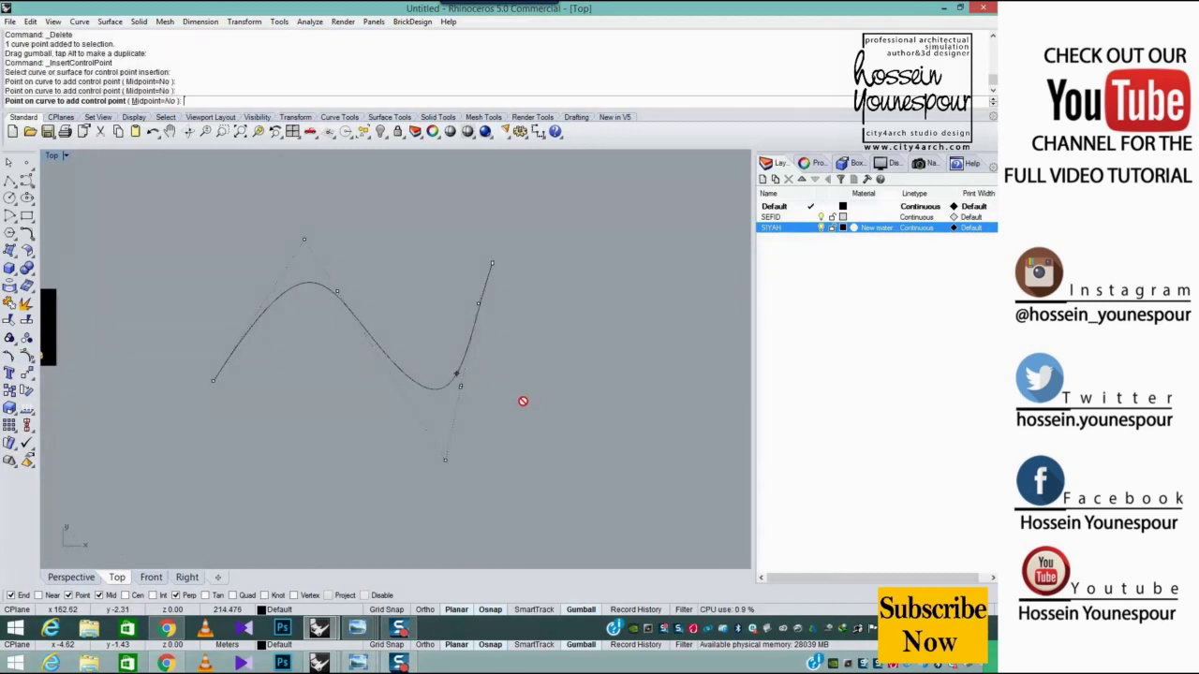
key("Return")
left_click(457, 384)
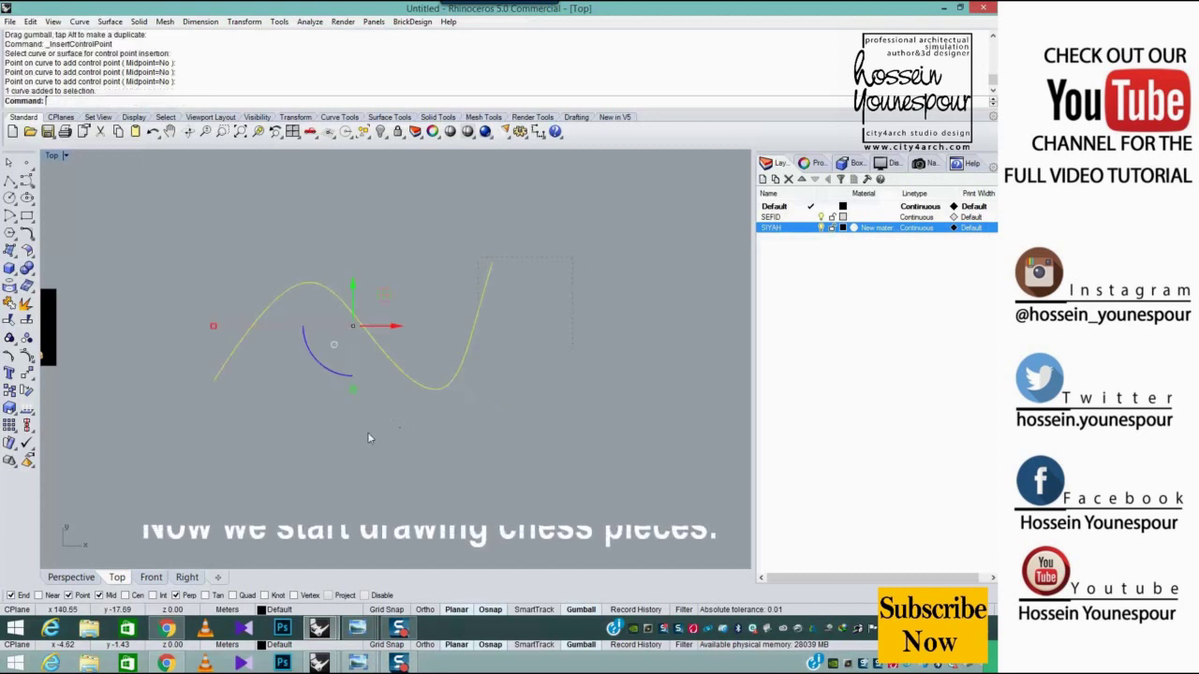
key("Delete")
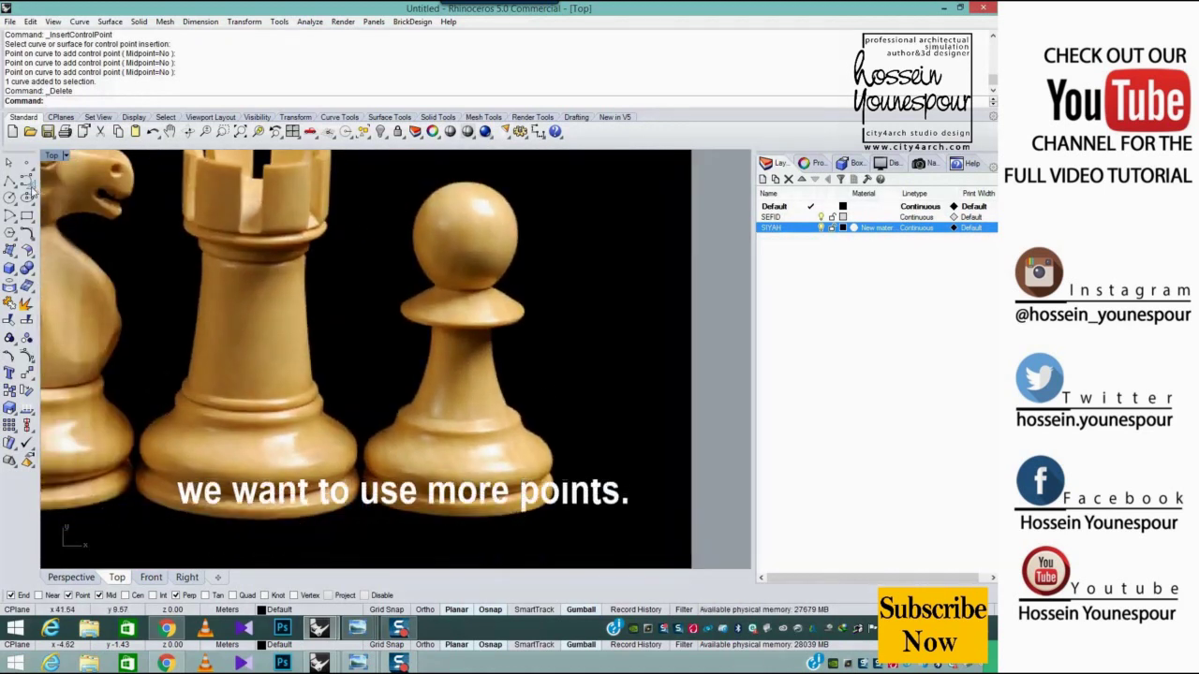
Start a degree 3 control point curve at the pawn's bottom centre and trace the base's lower rim up to the groove
left_click(27, 181)
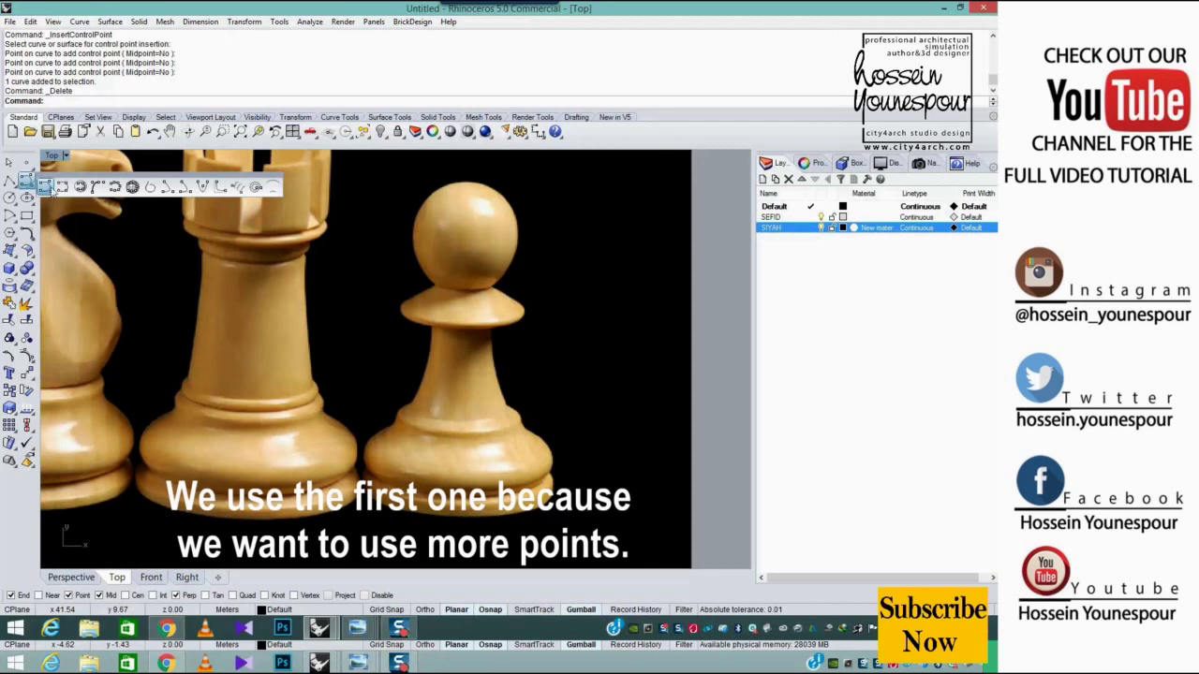
left_click(61, 188)
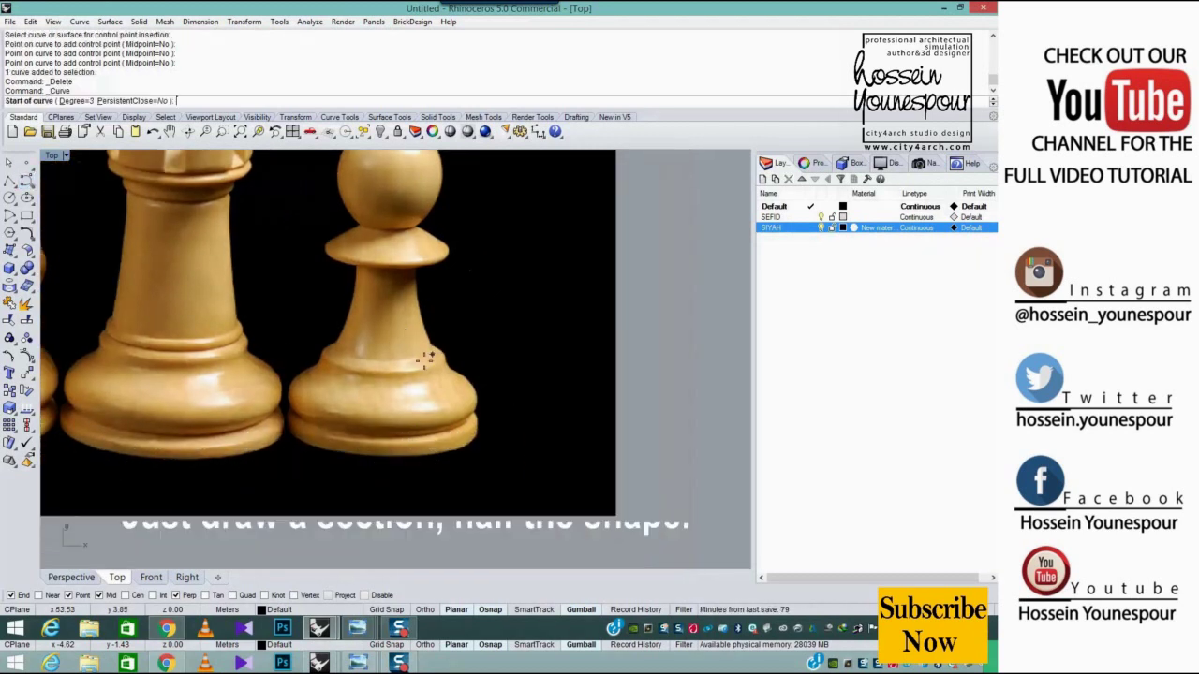
left_click(435, 473)
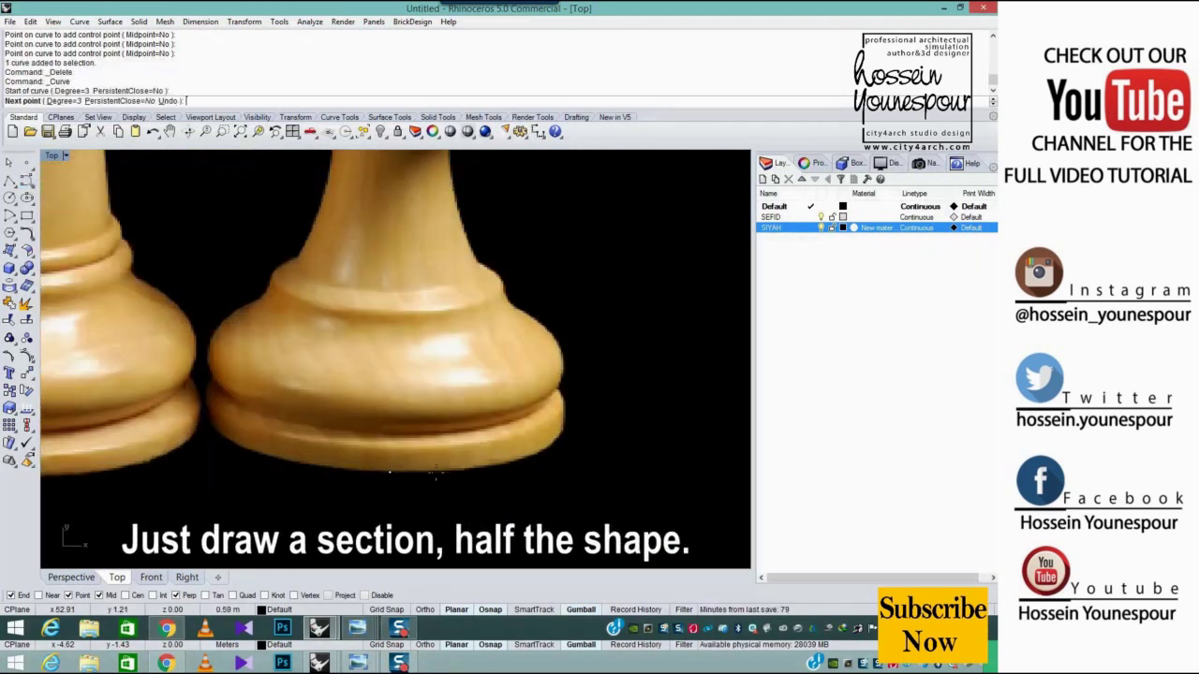
left_click(439, 471)
left_click(482, 468)
left_click(530, 461)
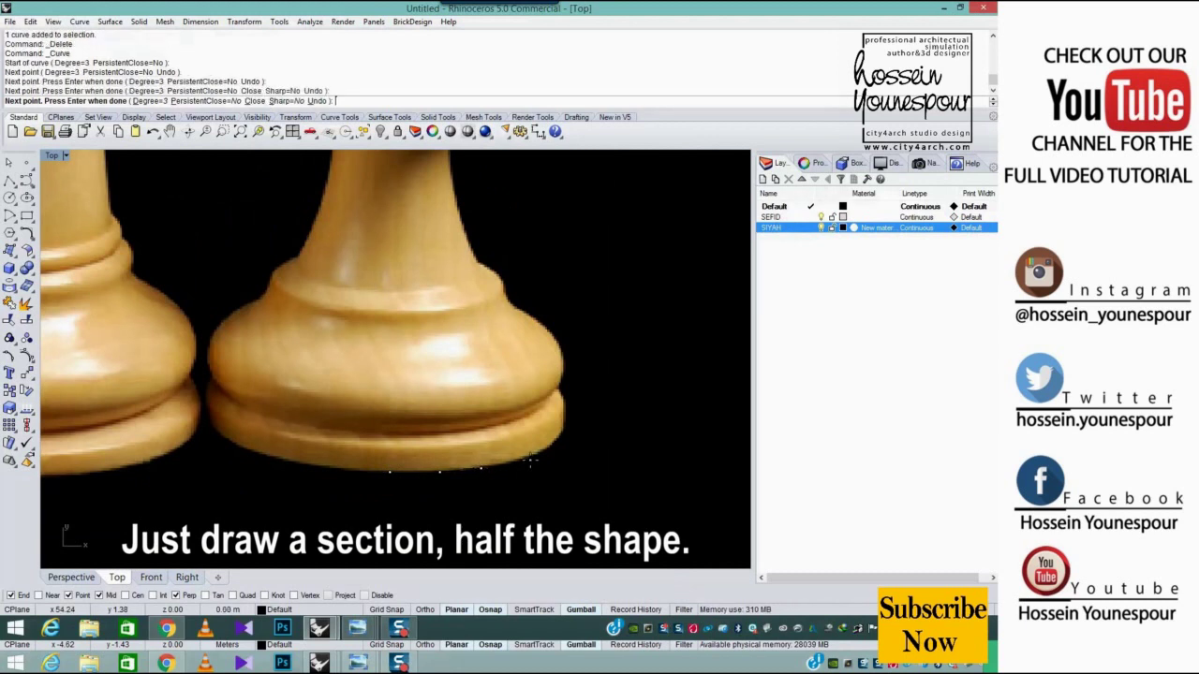
left_click(555, 437)
left_click(560, 424)
left_click(561, 410)
left_click(559, 392)
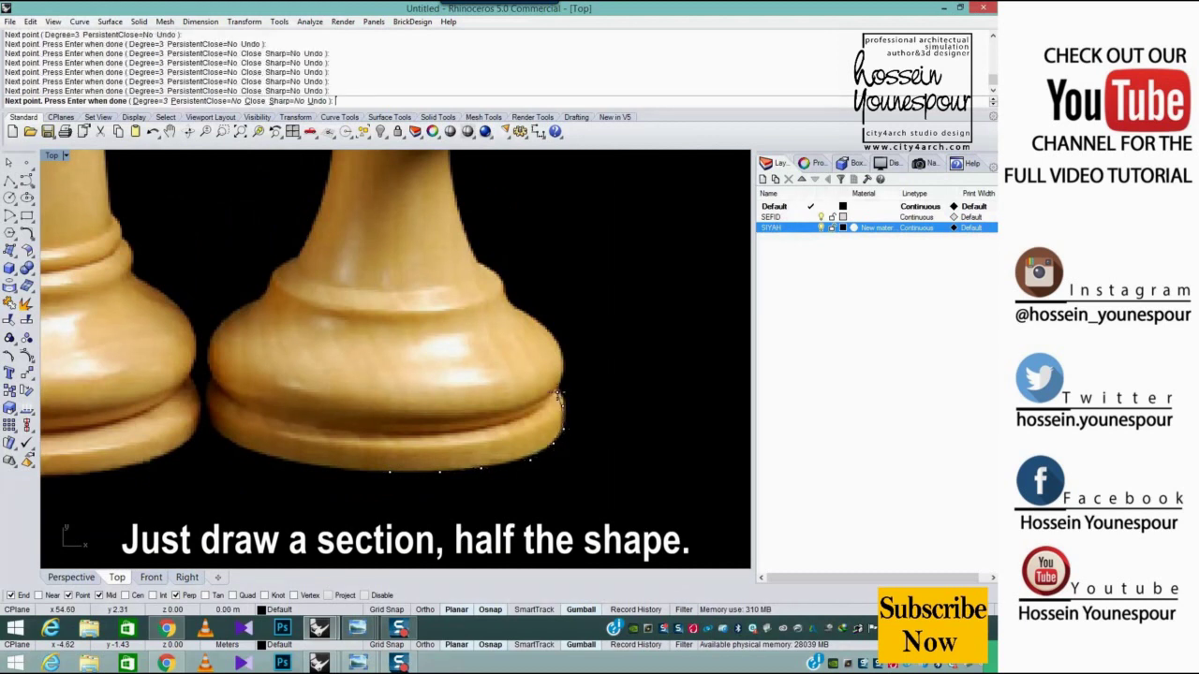
Continue the curve along the base's rounded bulge and over the small step to the foot of the stem
left_click(560, 367)
left_click(553, 333)
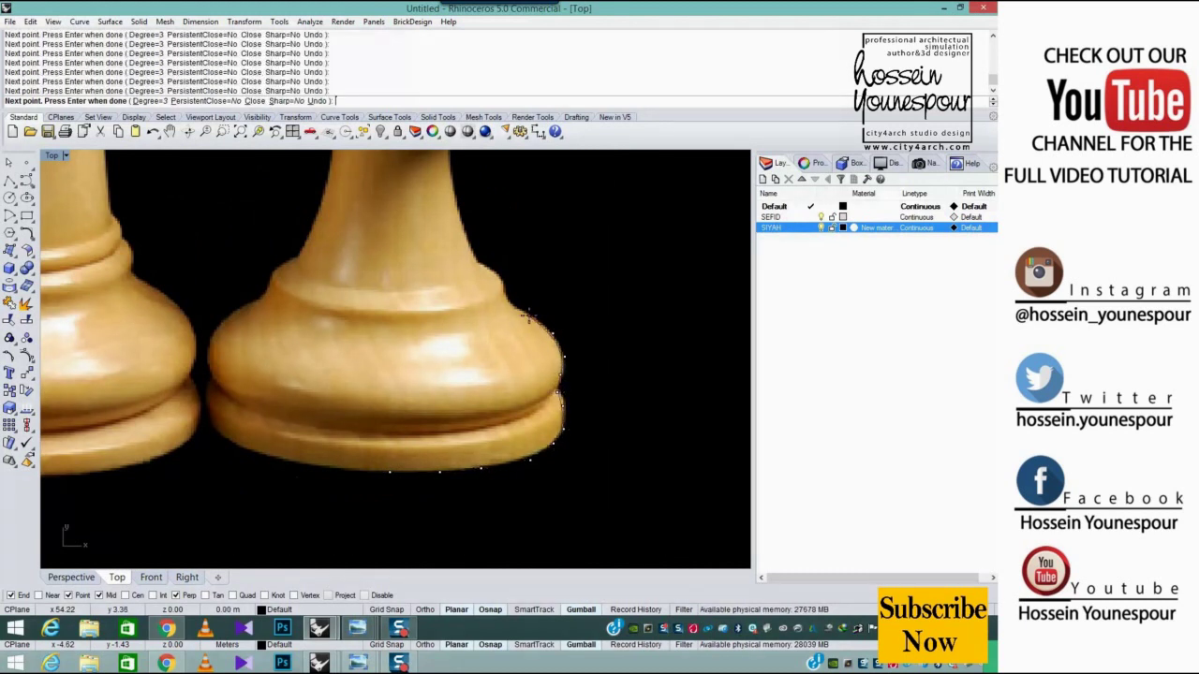
left_click(529, 316)
left_click(506, 301)
left_click(502, 281)
left_click(483, 262)
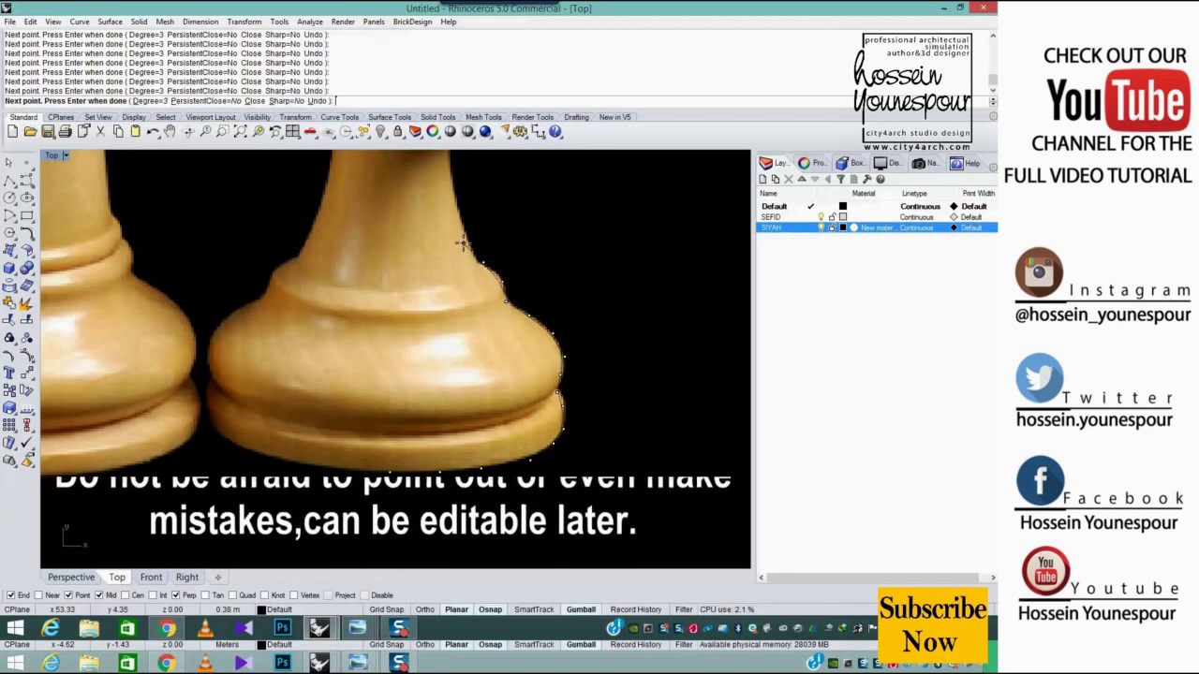
Continue the curve up the stem and around the collar to the neck below the head
right_click_drag(462, 244, 500, 417)
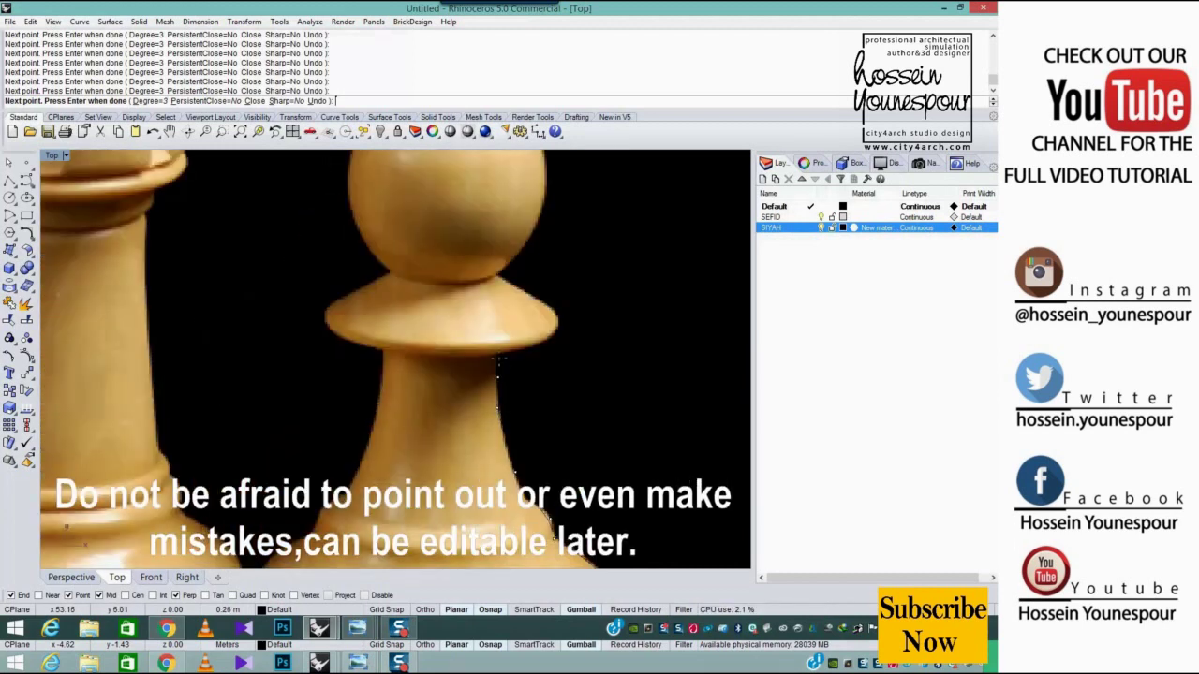
left_click(557, 321)
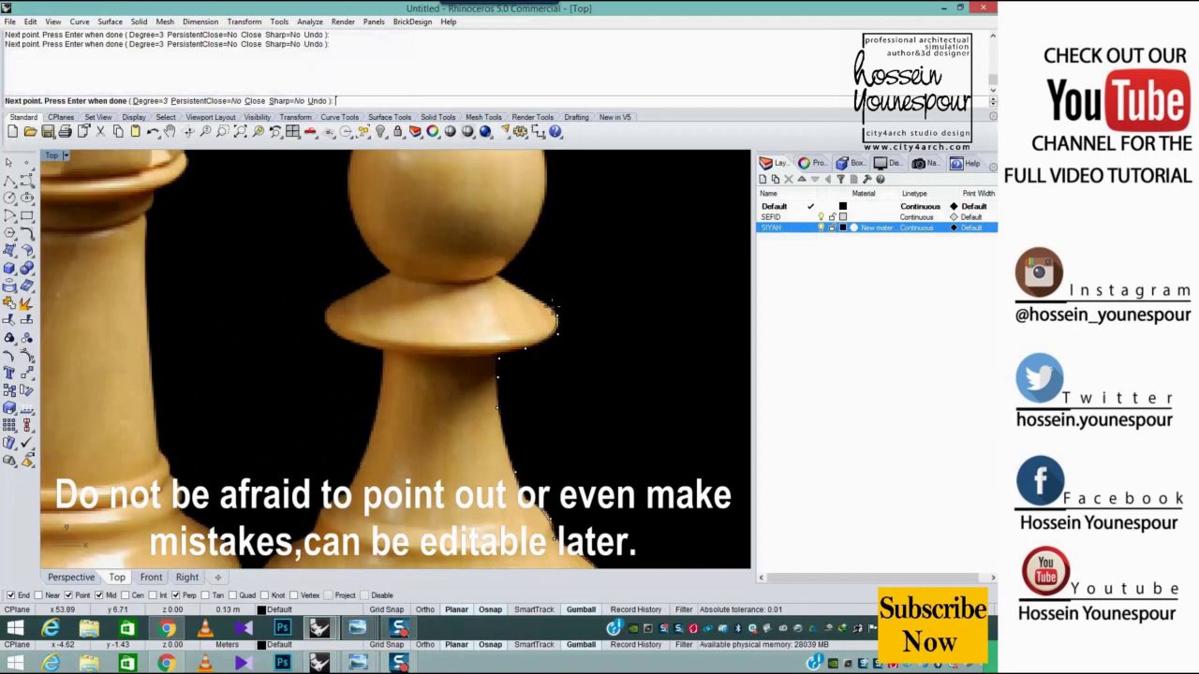
left_click(551, 307)
left_click(523, 288)
left_click(503, 279)
Continue the curve around the pawn's round head to its top centre and finish the profile curve
left_click(521, 254)
right_click_drag(528, 244, 502, 333)
left_click(516, 293)
left_click(518, 260)
left_click(516, 232)
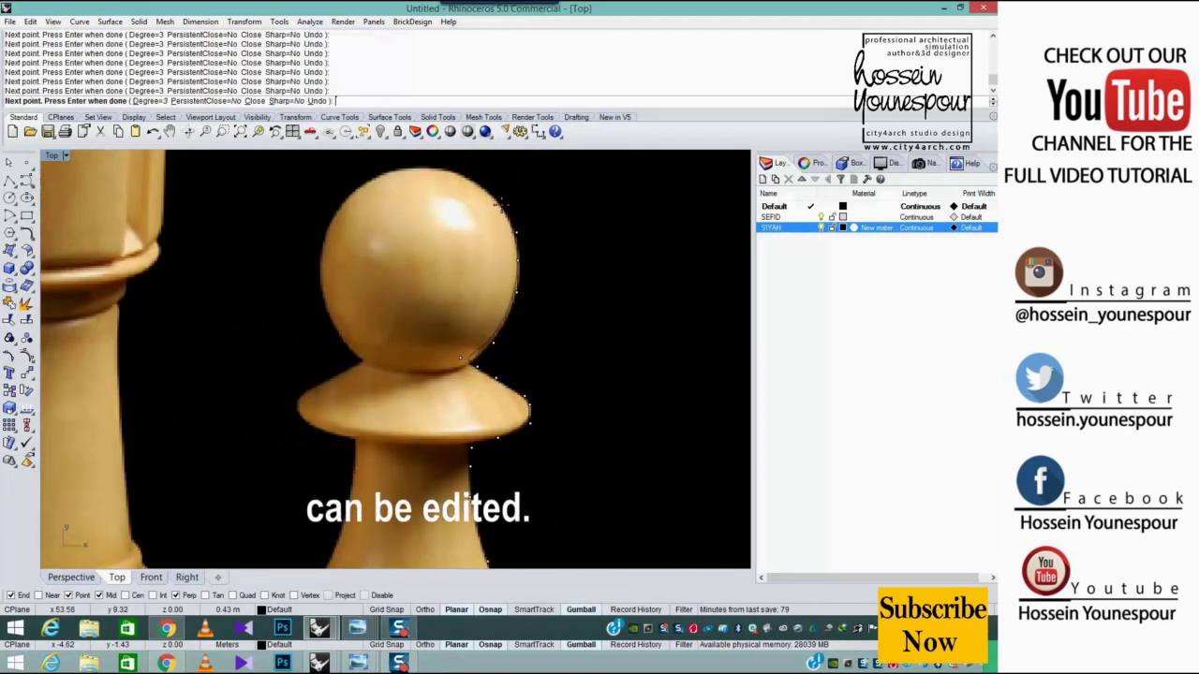
left_click(502, 205)
left_click(474, 185)
left_click(450, 170)
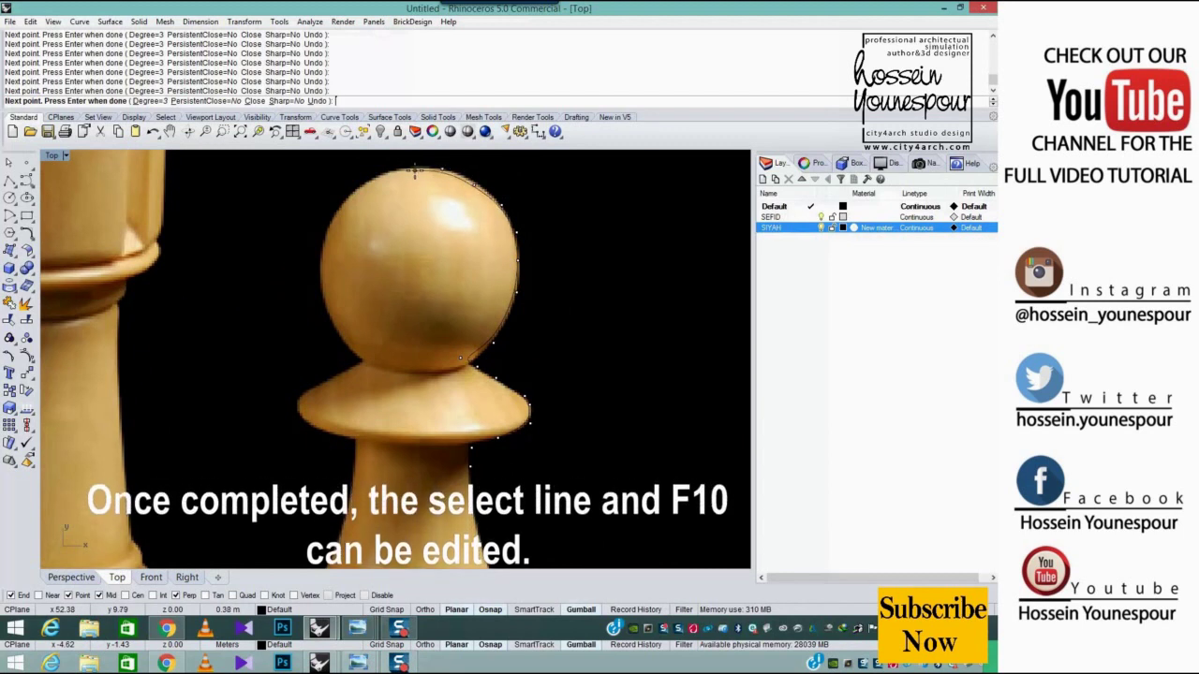
right_click(406, 173)
Show the profile curve's control points and move those along the top of the head to fit the photo's outline
left_click(516, 265)
scroll(462, 281, "down", 4)
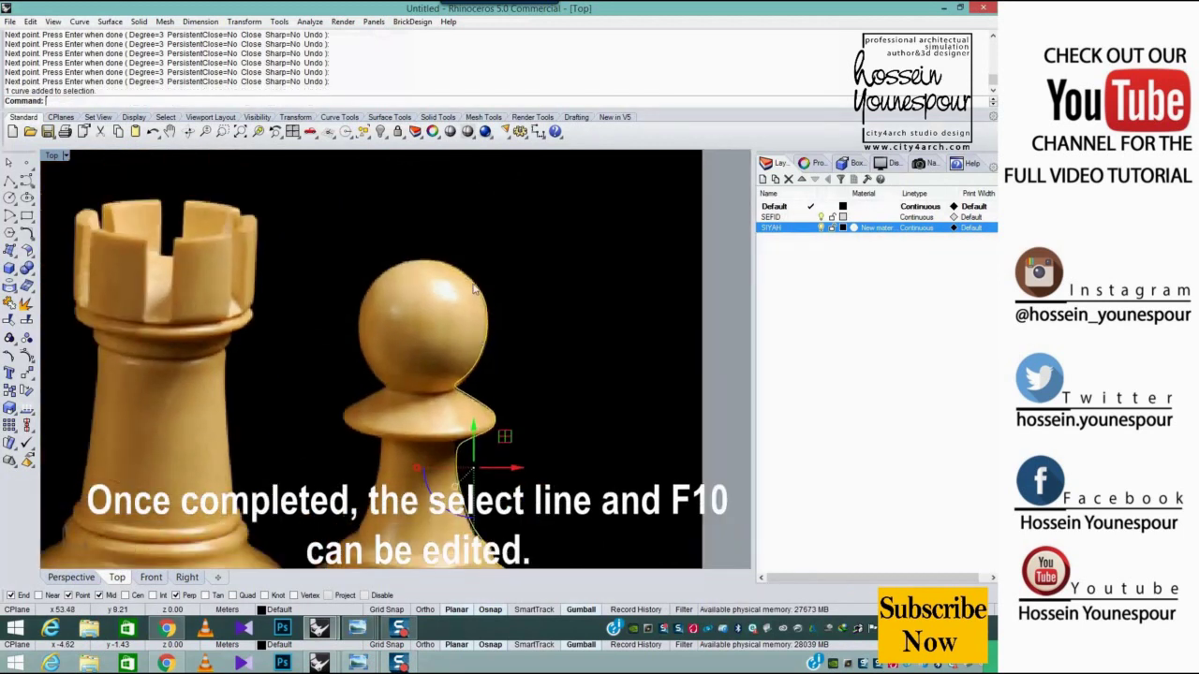
scroll(473, 285, "up", 8)
right_click_drag(483, 354, 439, 369)
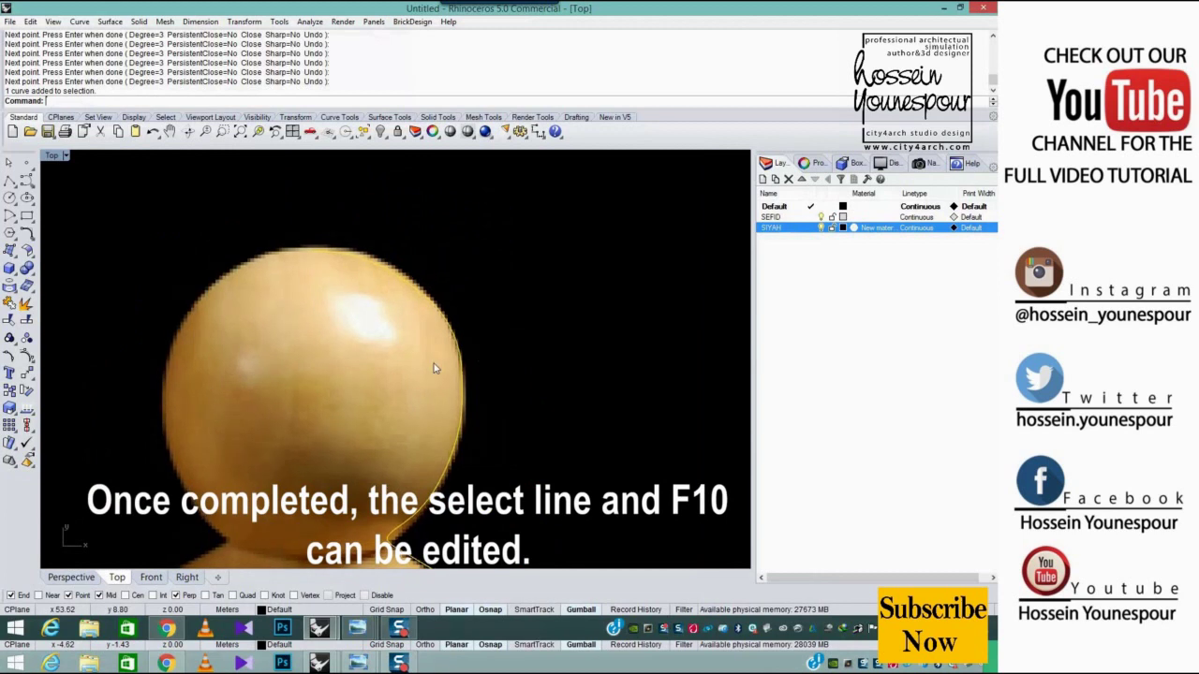
key("F10")
scroll(399, 298, "up", 4)
left_click(395, 266)
left_click_drag(396, 225, 309, 244)
left_click_drag(320, 191, 256, 182)
left_click(257, 230)
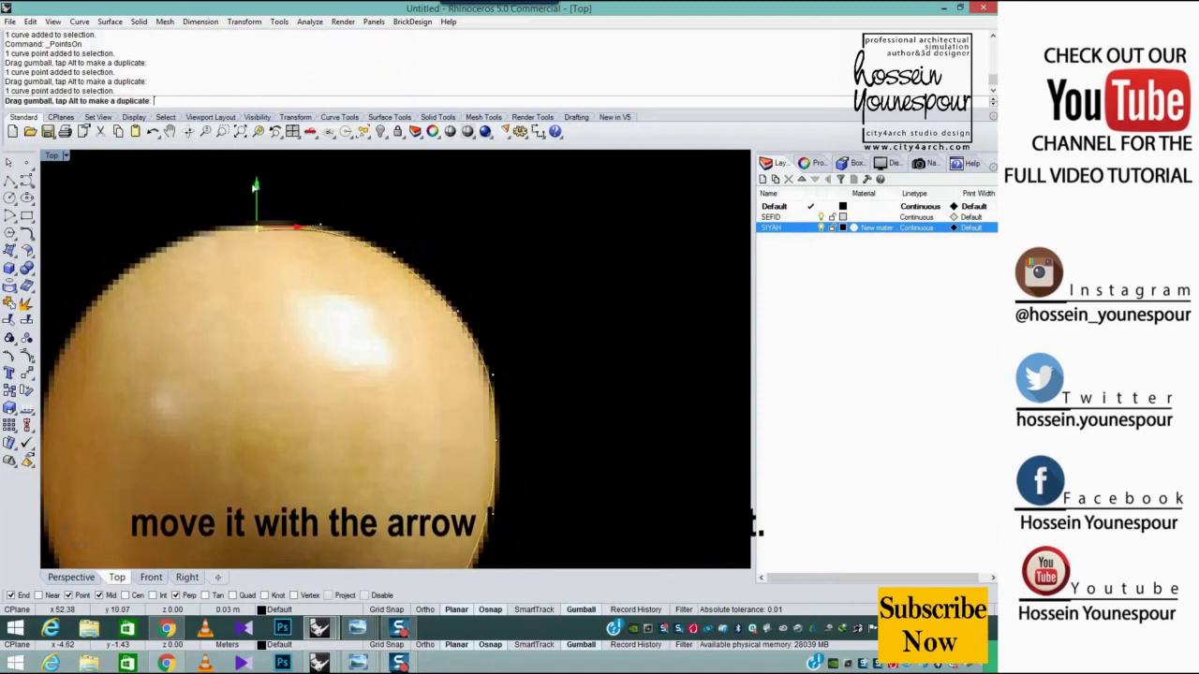
Move the control point at the neck, between the head and the collar, to fit the photo's outline
scroll(321, 369, "down", 4)
scroll(320, 285, "up", 6)
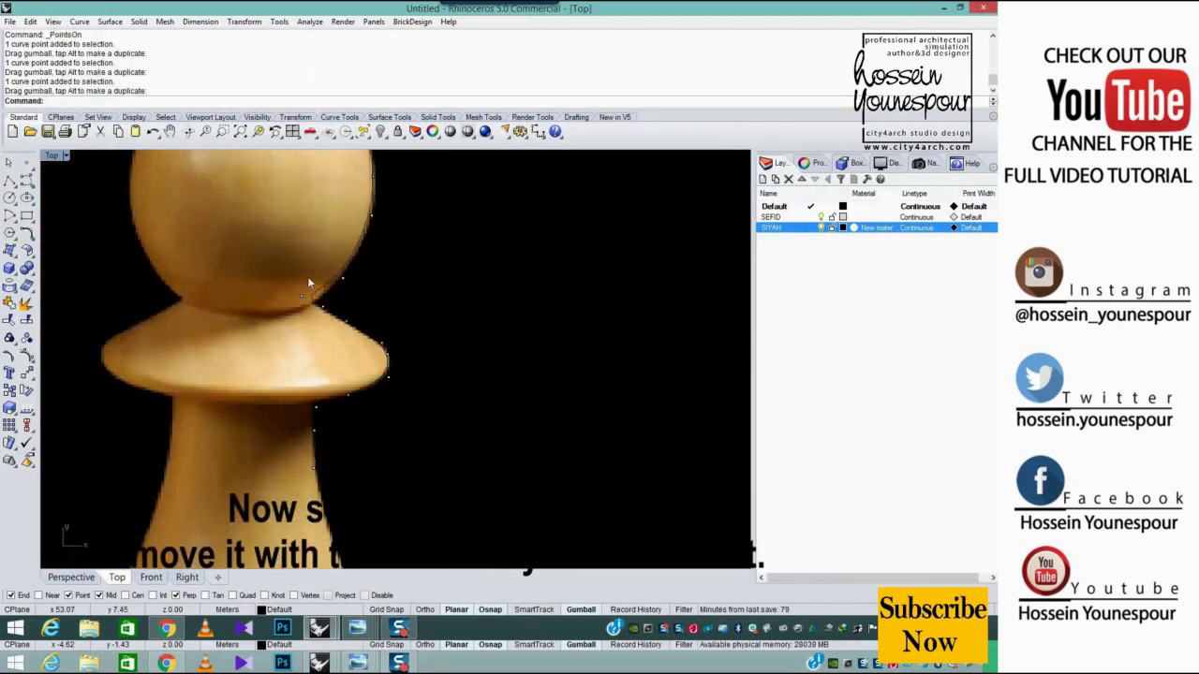
left_click_drag(312, 279, 332, 297)
left_click(406, 342)
Try to move the pawn profile curve sideways off the photo with the gumball, and undo the move
scroll(406, 345, "down", 5)
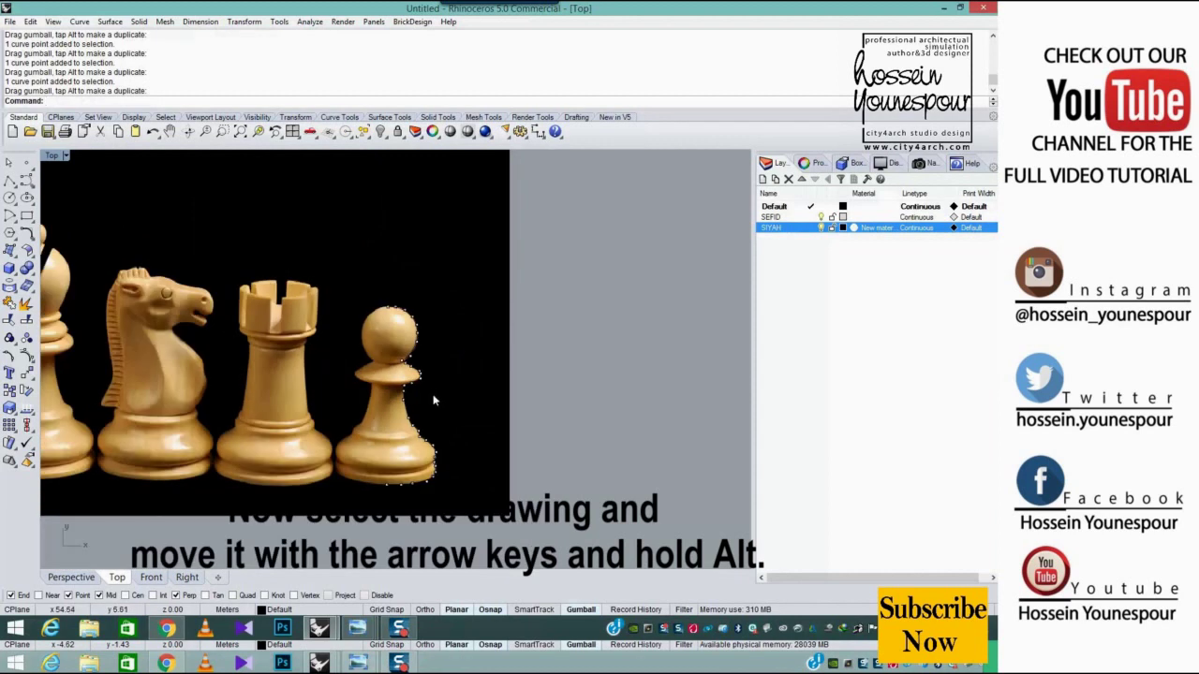
left_click_drag(294, 418, 288, 422)
left_click_drag(383, 381, 503, 394)
key("ctrl+z")
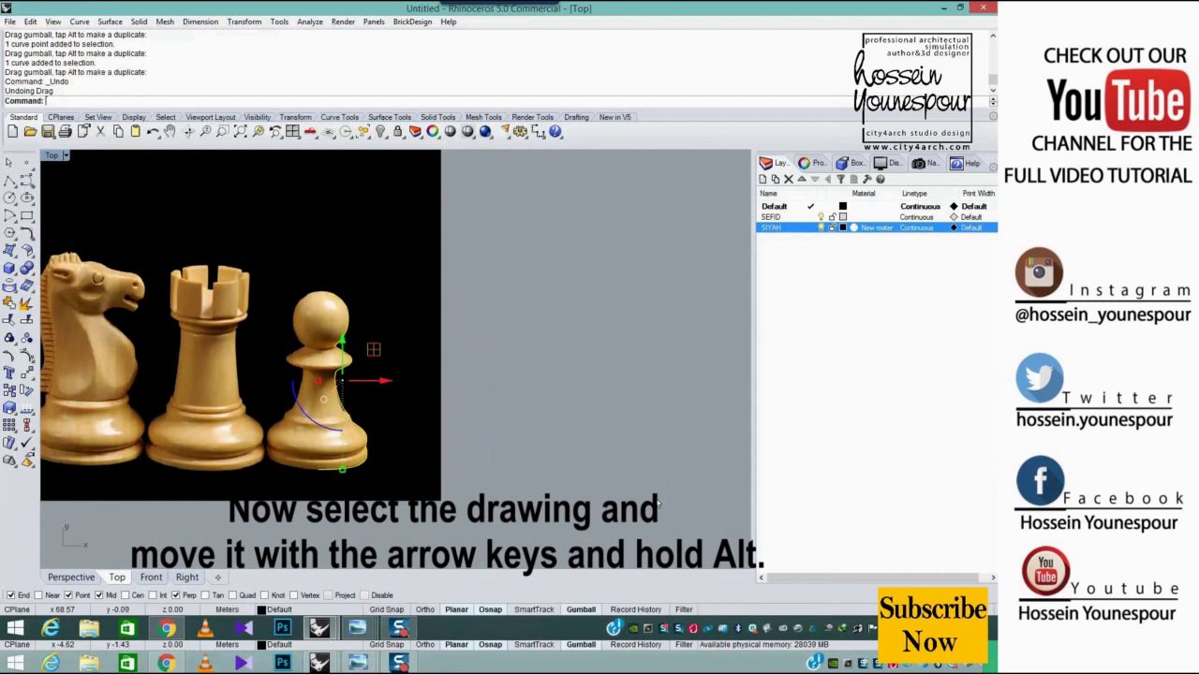
Nudge the profile curve 14.8 m to the right, clear of the photo, then 0.8 m back, and deselect it
key("alt+Right")
key("alt+Right")
key("alt+Right")
key("alt+Right")
key("alt+Right")
key("alt+Right")
key("alt+Right")
key("alt+Right")
key("alt+Right")
key("alt+Right")
key("alt+Right")
key("alt+Right")
key("alt+Right")
key("alt+Right")
key("alt+Right")
key("alt+Right")
key("alt+Right")
key("alt+Right")
key("alt+Right")
key("alt+Right")
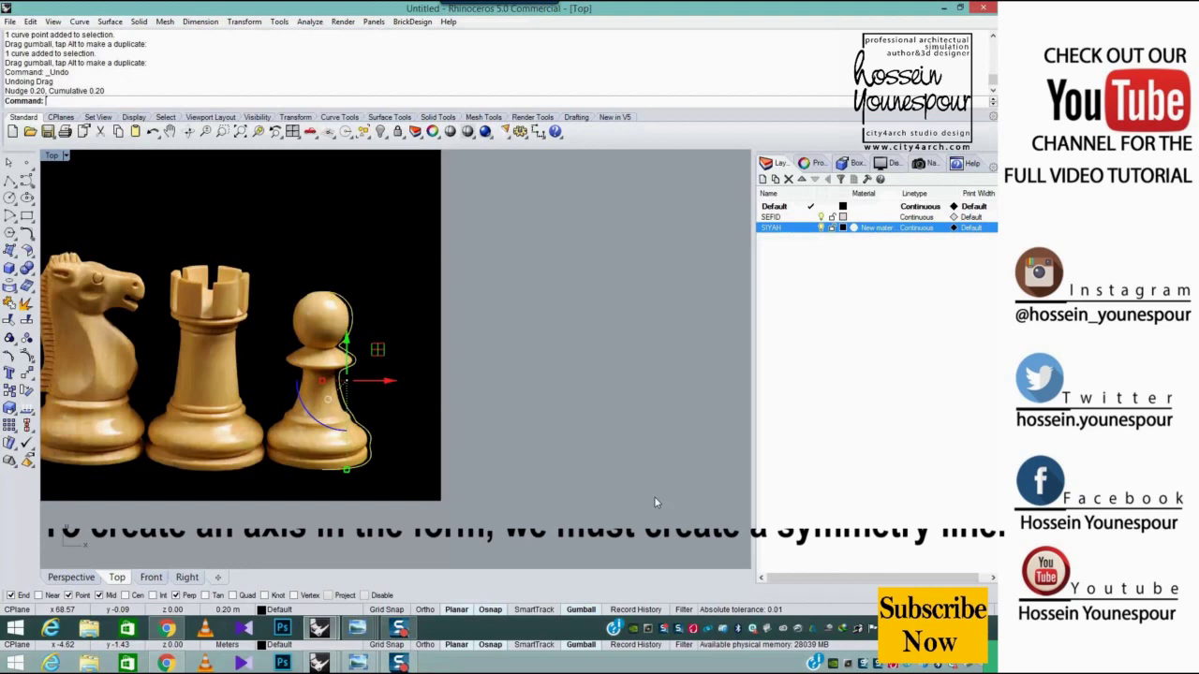
key("alt+Right")
key("alt+Right")
key("alt+Right")
key("alt+Right")
key("alt+Right")
key("alt+Right")
key("alt+Right")
key("alt+Right")
key("alt+Right")
key("alt+Right")
key("alt+Right")
key("alt+Right")
key("alt+Right")
key("alt+Right")
key("alt+Right")
key("alt+Right")
key("alt+Right")
key("alt+Right")
key("alt+Right")
key("alt+Right")
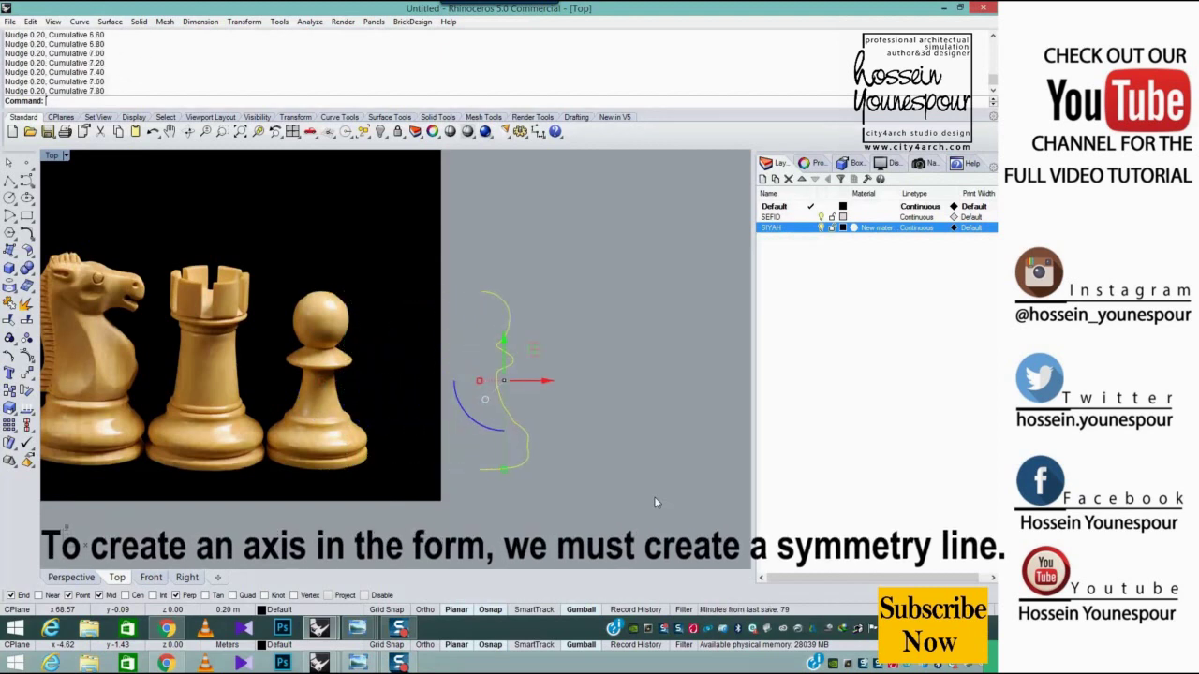
key("alt+Right")
key("alt+Right")
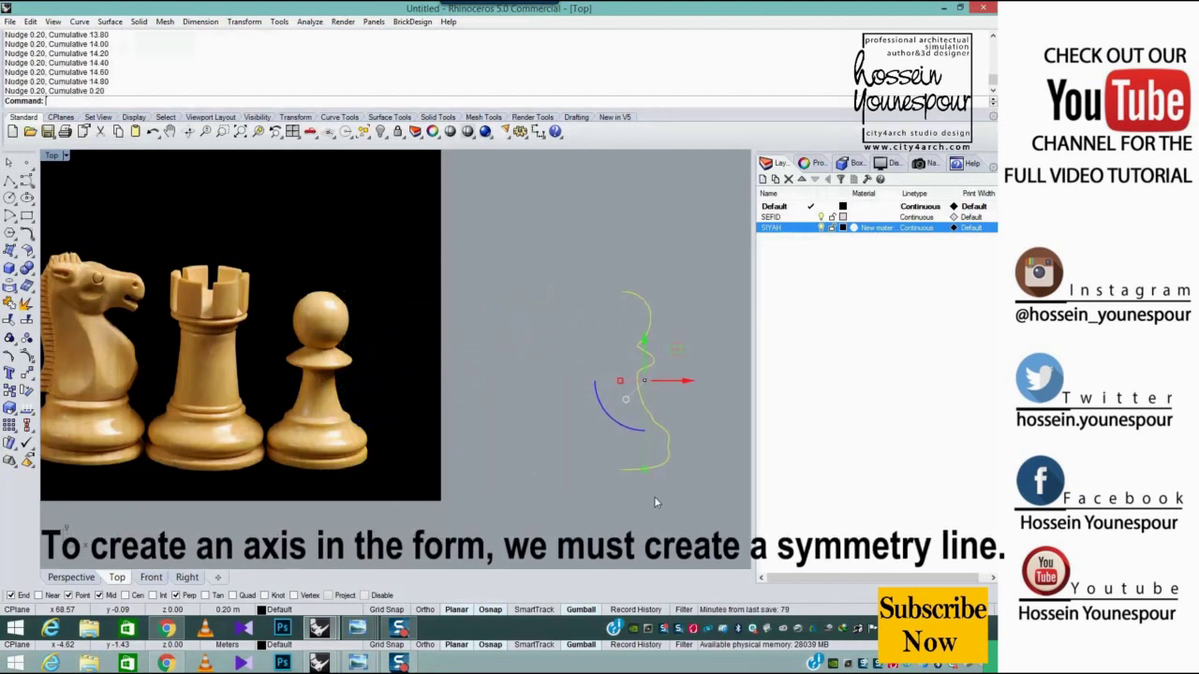
key("alt+Left")
key("alt+Left")
key("alt+Left")
key("alt+Left")
key("Escape")
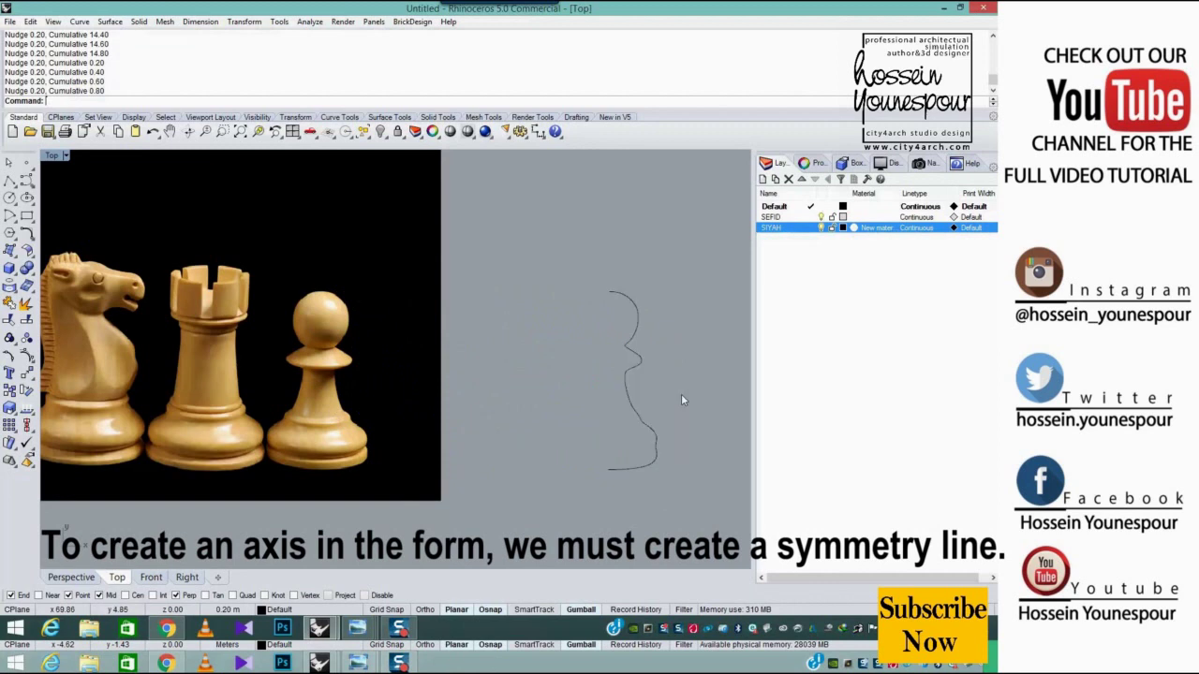
Try a vertical axis polyline about 9.8 m long from the profile's top end down past its base
scroll(683, 399, "up", 2)
right_click_drag(682, 399, 553, 390)
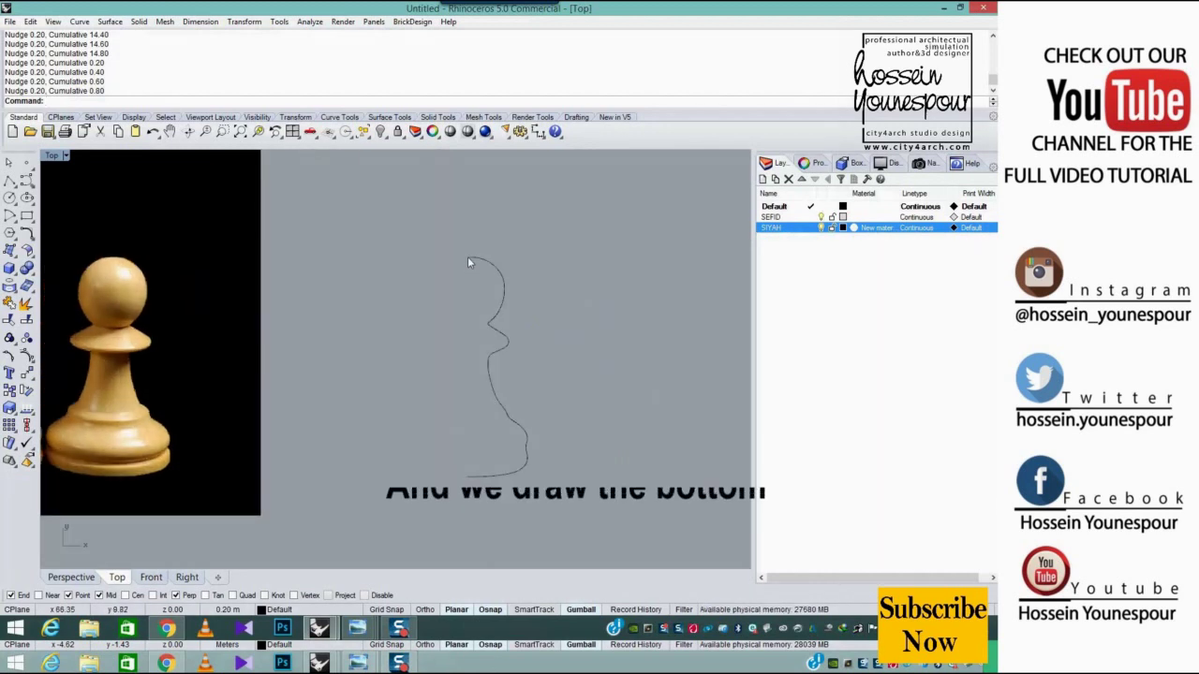
left_click(9, 181)
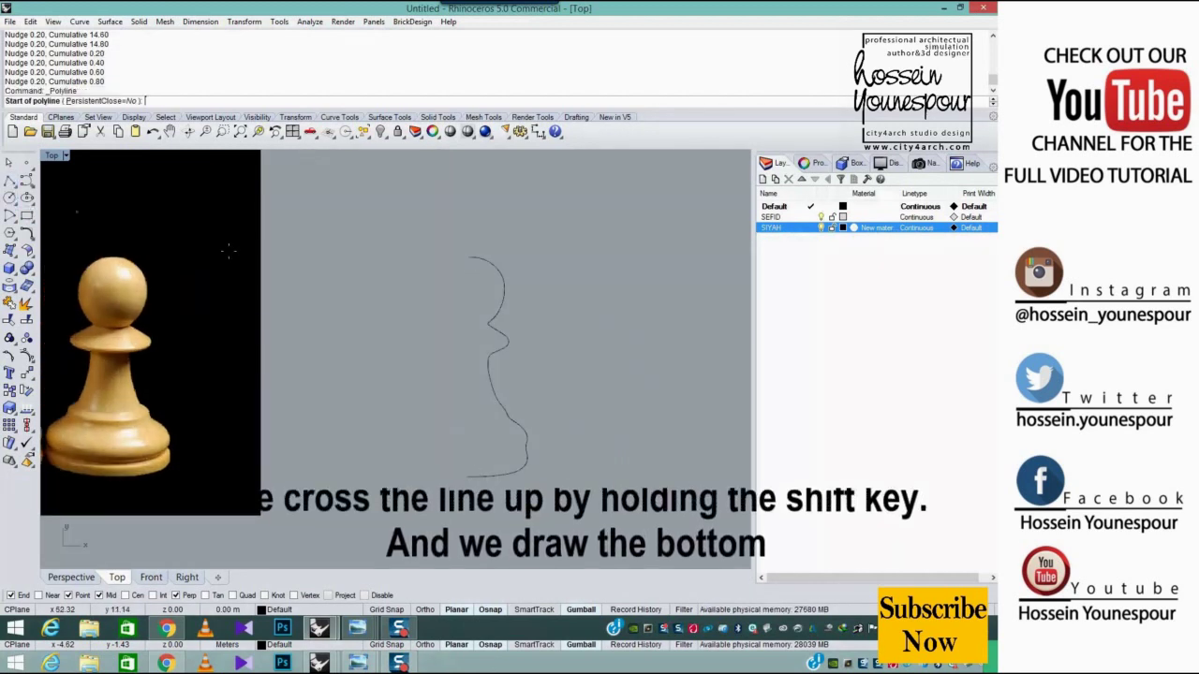
left_click(468, 257)
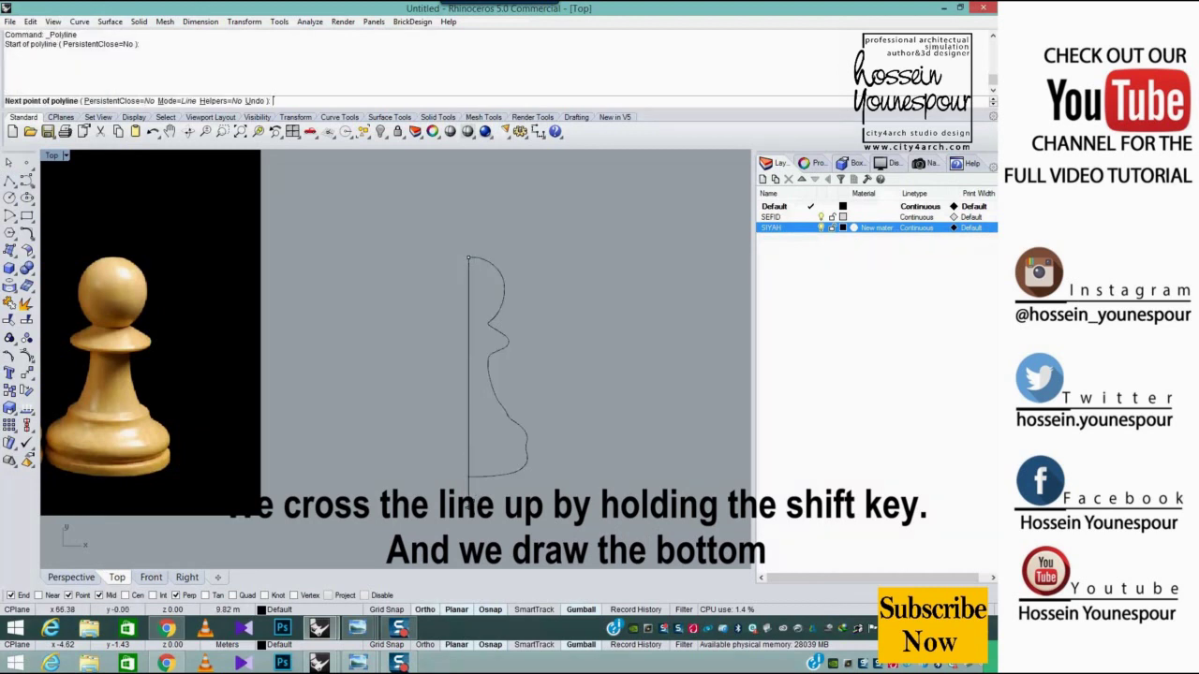
left_click(469, 504, "shift")
key("Return")
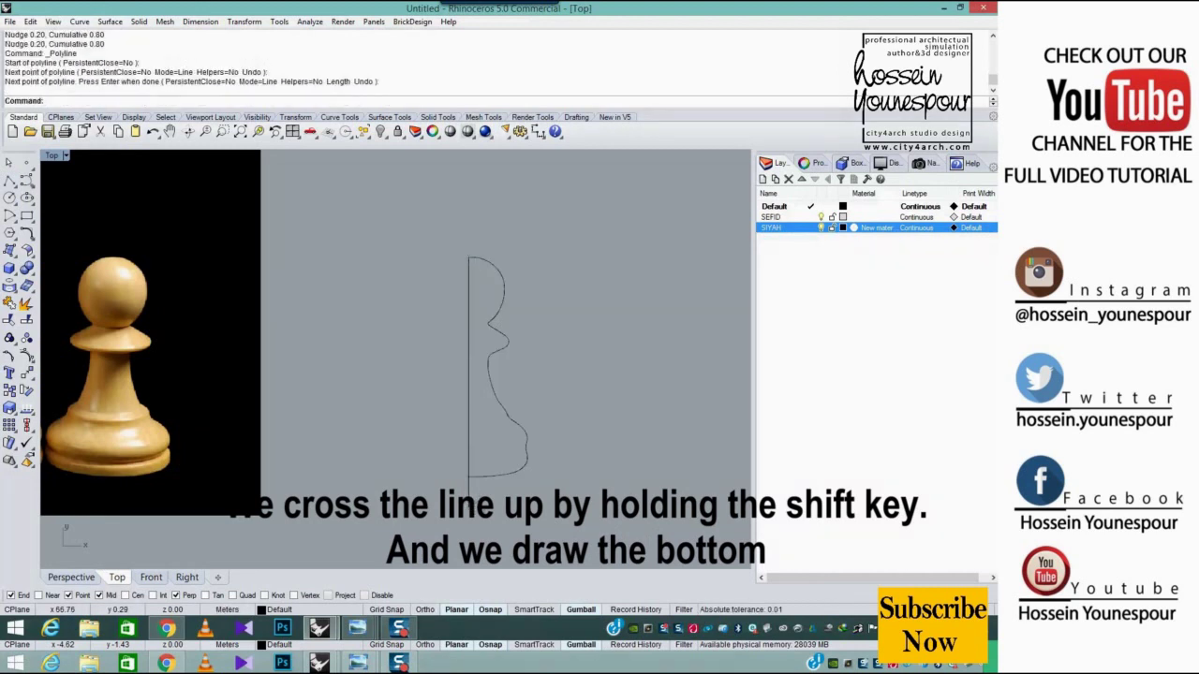
scroll(481, 505, "up", 2)
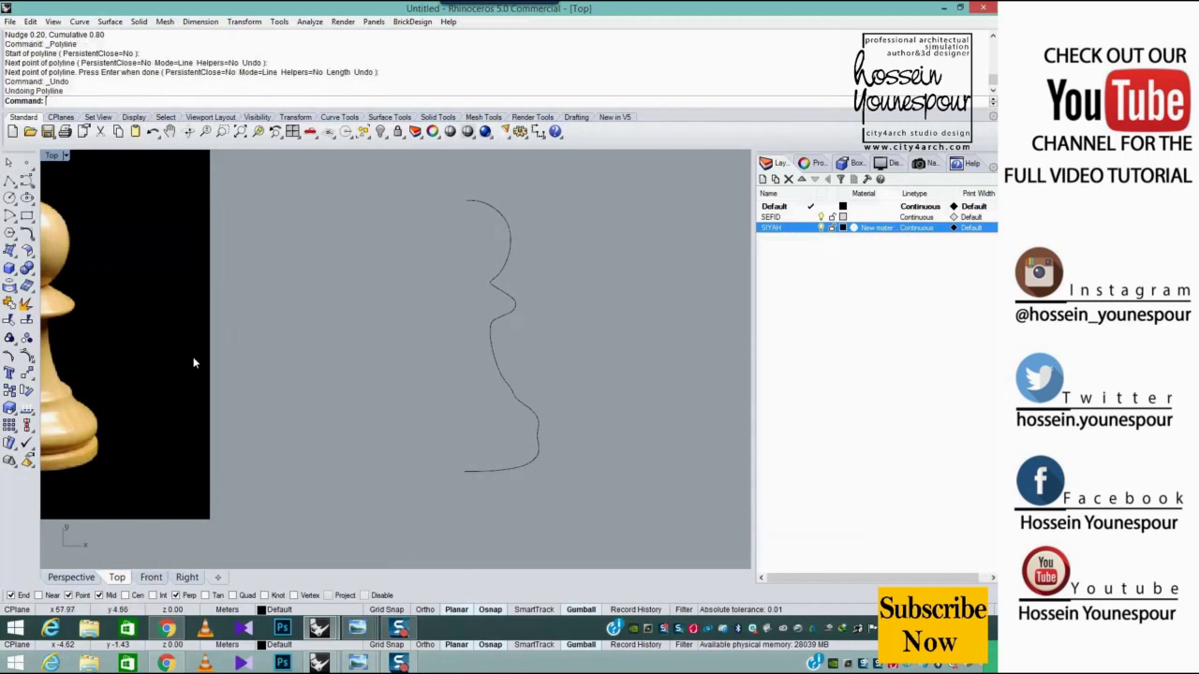
left_click(12, 181)
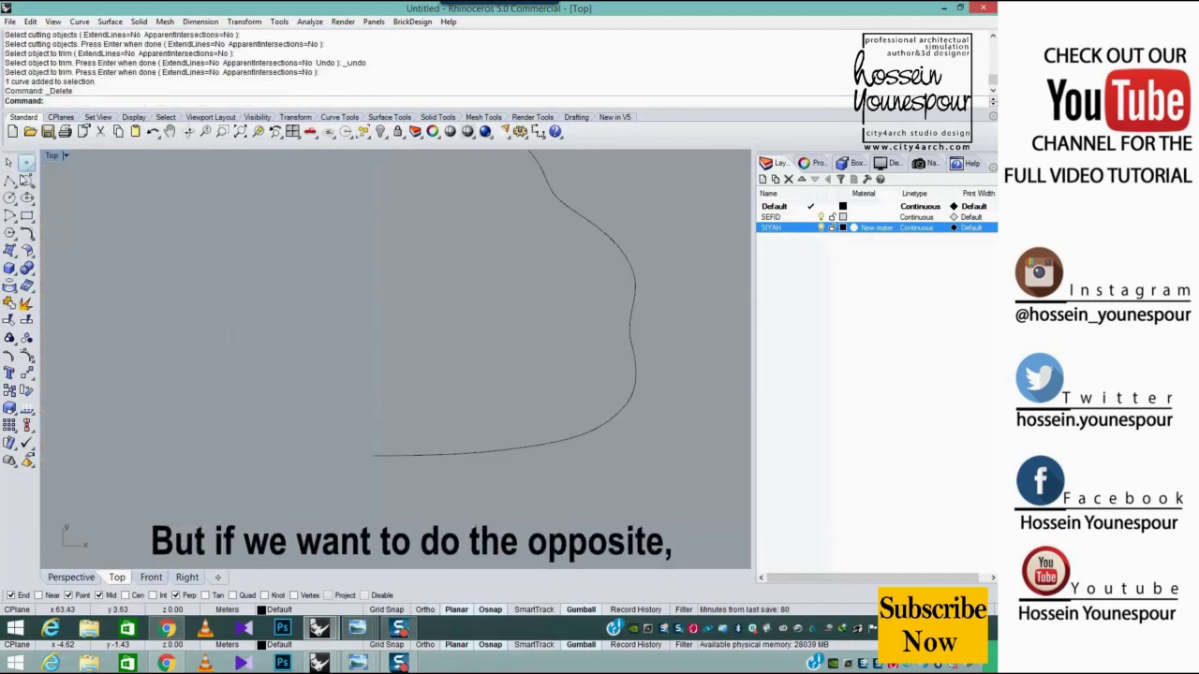
Draw a vertical axis polyline from the profile's bottom end straight up past the top of the head
left_click(7, 182)
left_click(373, 455)
scroll(379, 407, "down", 10)
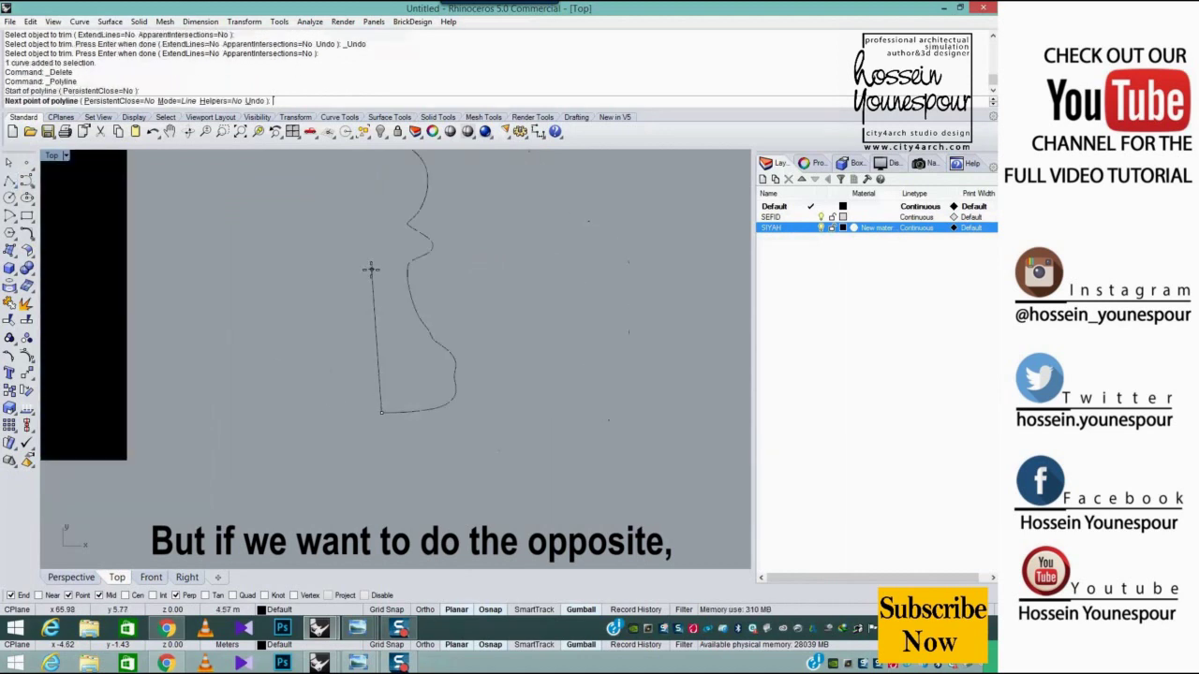
right_click_drag(373, 269, 377, 426)
key("shift")
left_click(376, 280, "shift")
right_click(377, 282)
Show the profile curve's control points, select its top end point and turn on the Near object snap
scroll(379, 296, "up", 15)
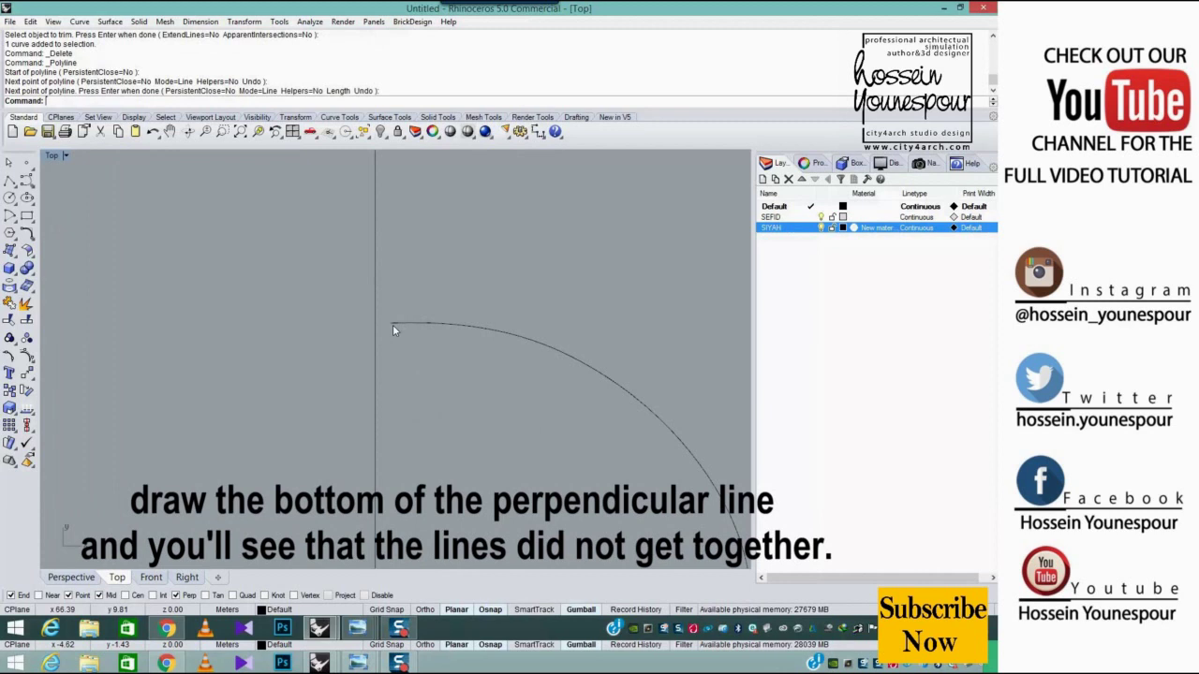
left_click(394, 325)
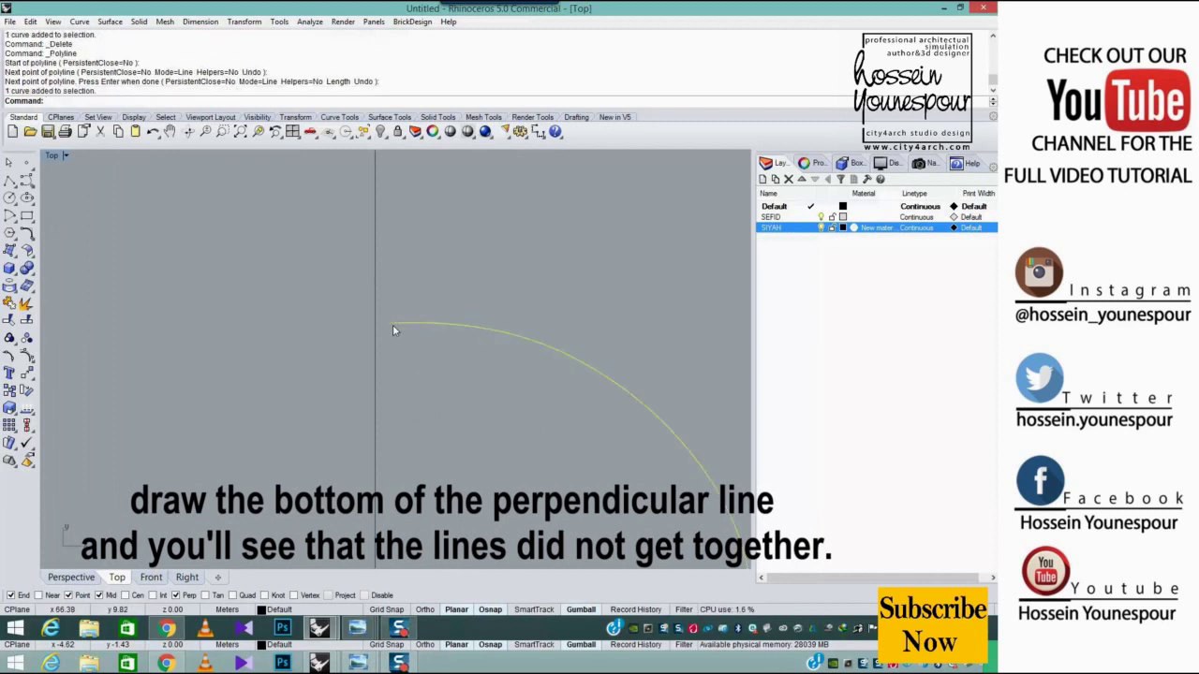
right_click_drag(249, 356, 309, 342)
right_click_drag(418, 335, 463, 316)
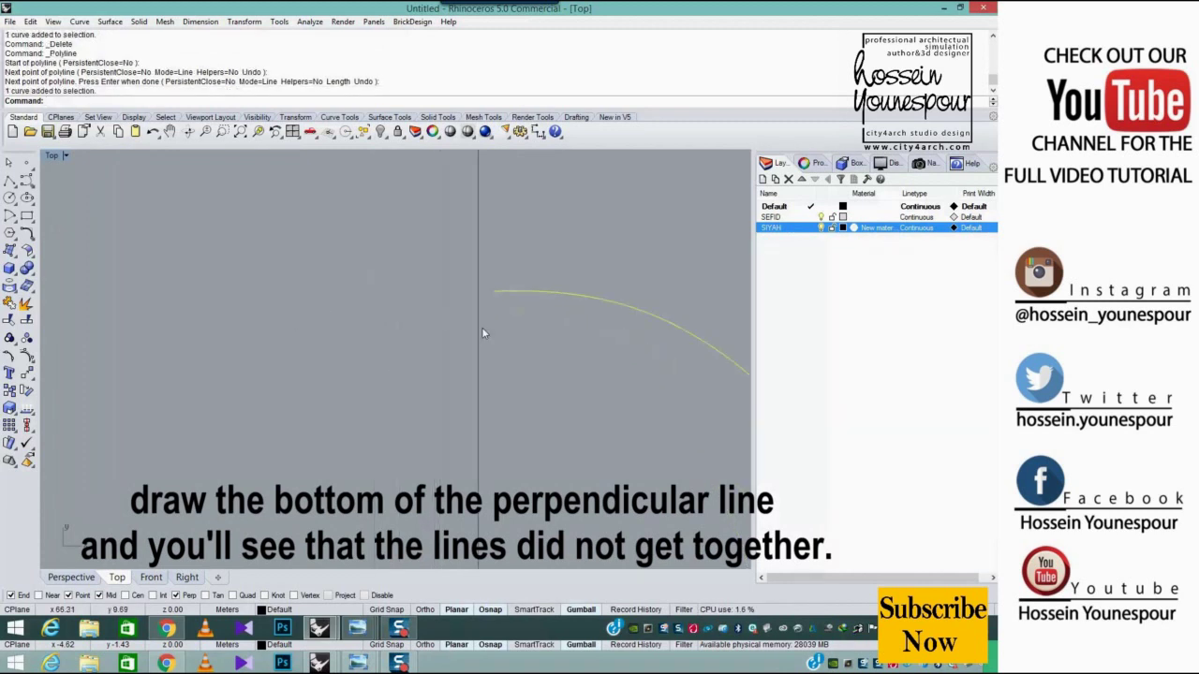
key("F10")
scroll(497, 300, "up", 5)
left_click(479, 302)
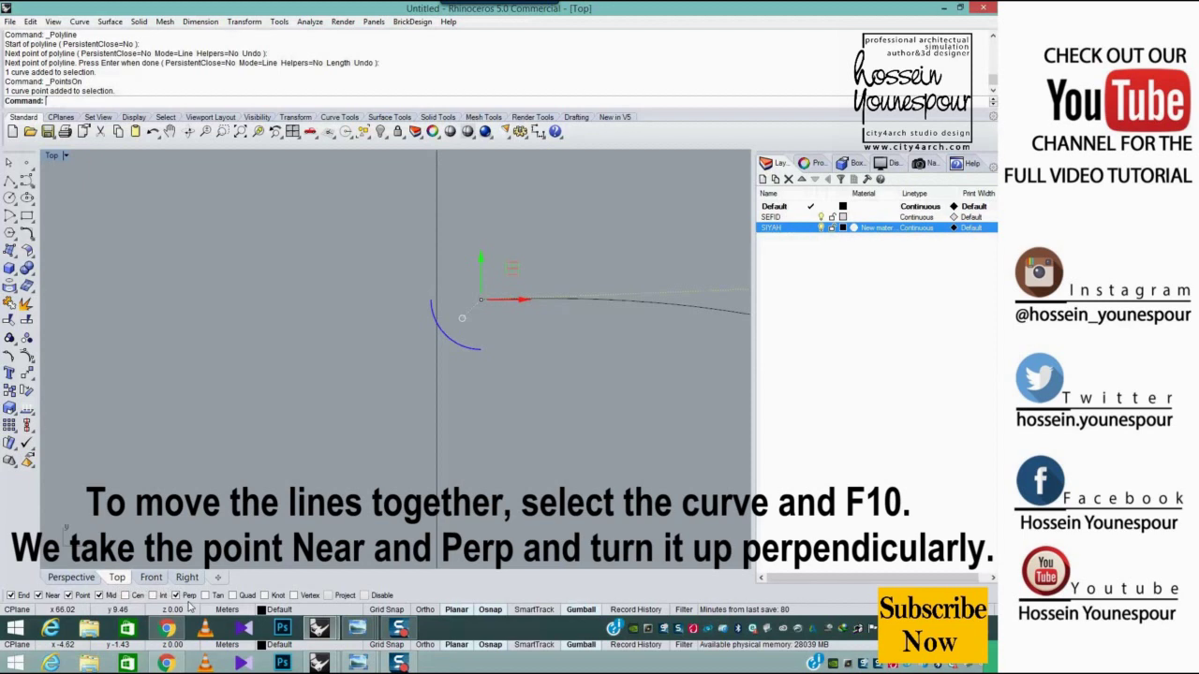
Try to move the profile's top end point onto the vertical axis line with the gumball, and undo the move
scroll(407, 379, "up", 6)
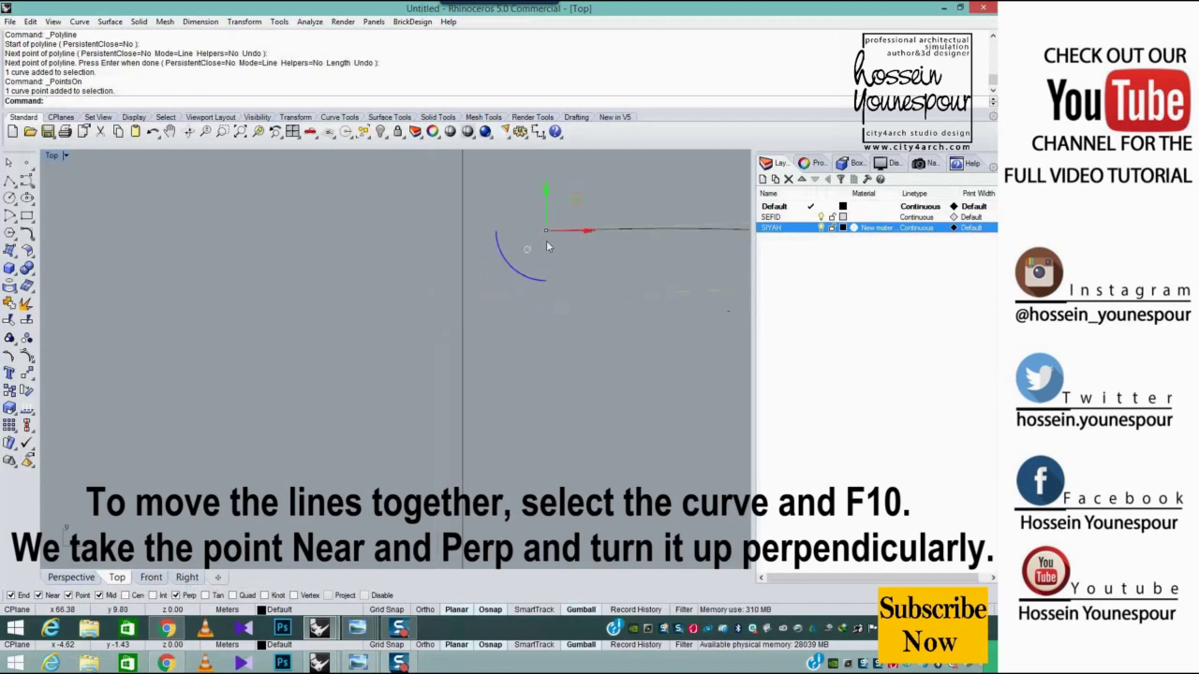
left_click_drag(546, 233, 462, 230)
key("ctrl+z")
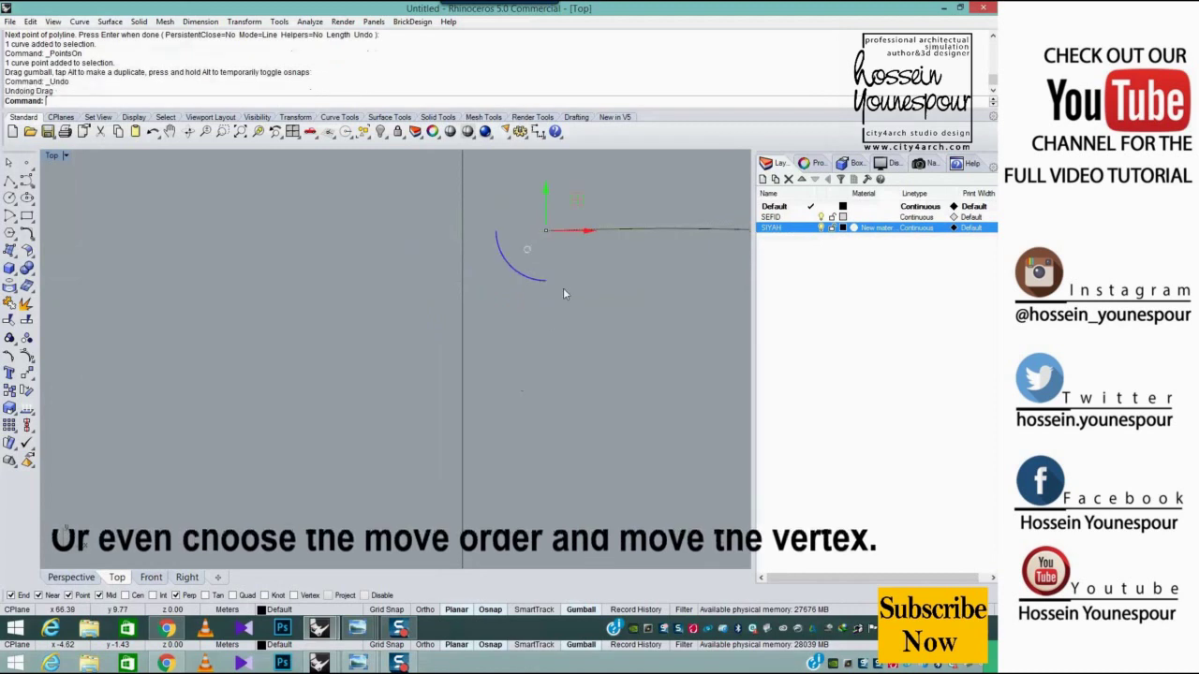
Move the profile's top end point horizontally onto the vertical axis line with the Move command
right_click_drag(563, 288, 528, 354)
type("Move")
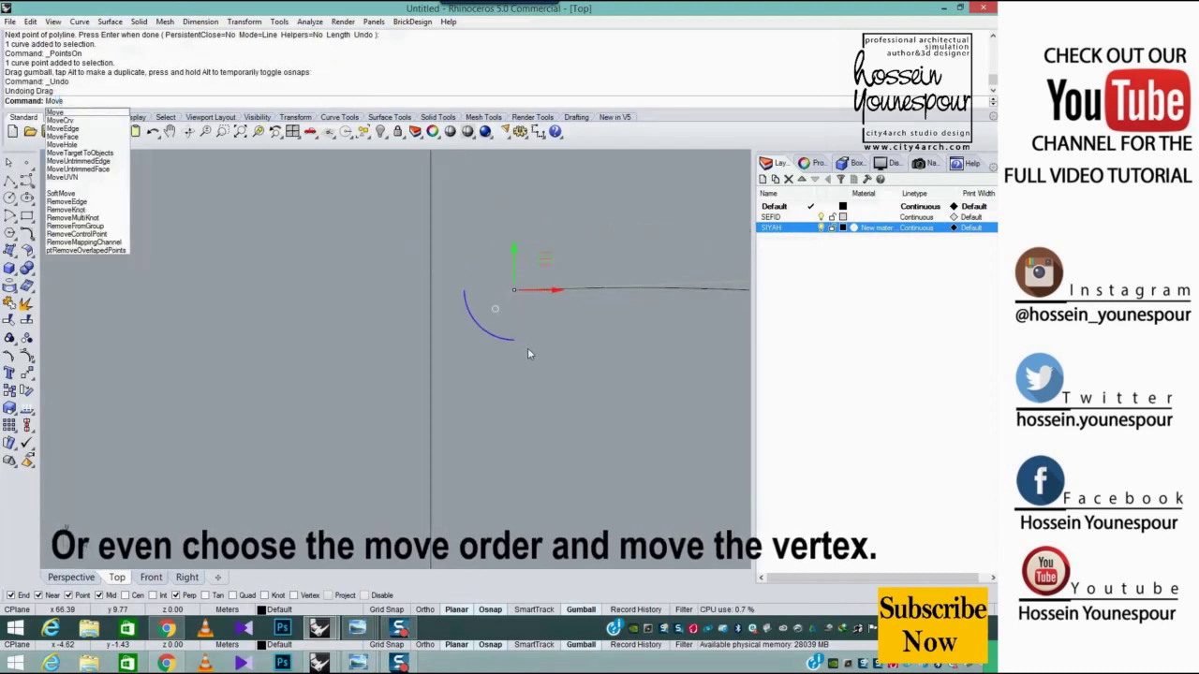
key("Return")
left_click(514, 290)
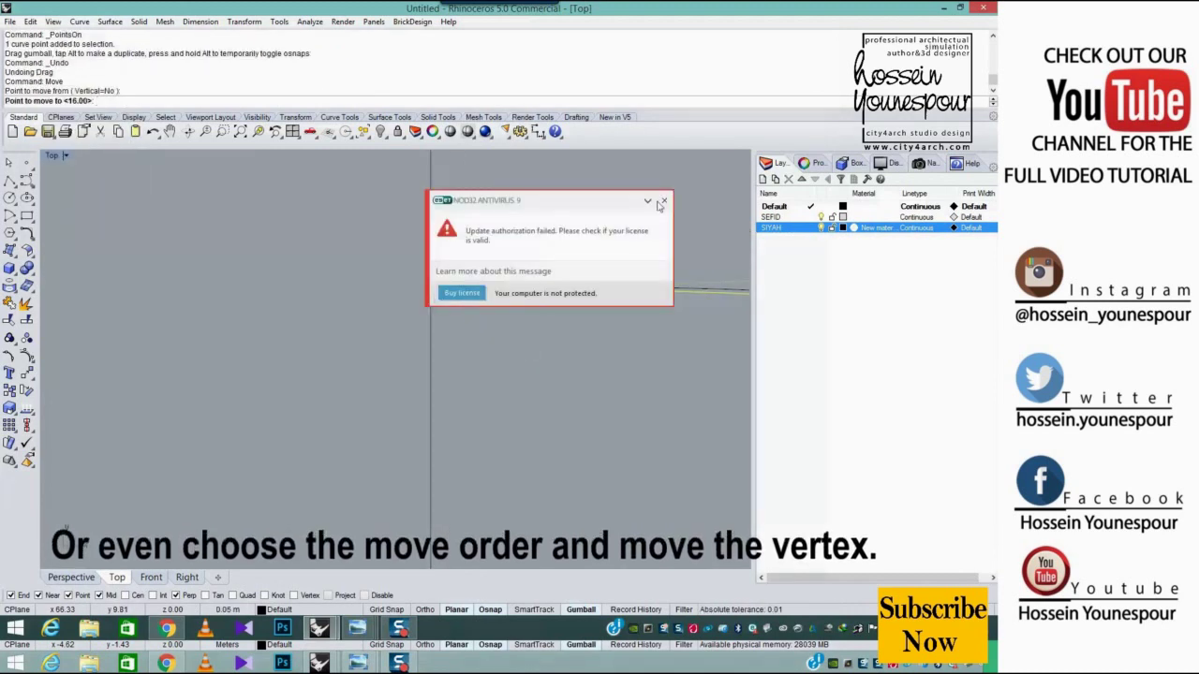
left_click(662, 201)
left_click(431, 291)
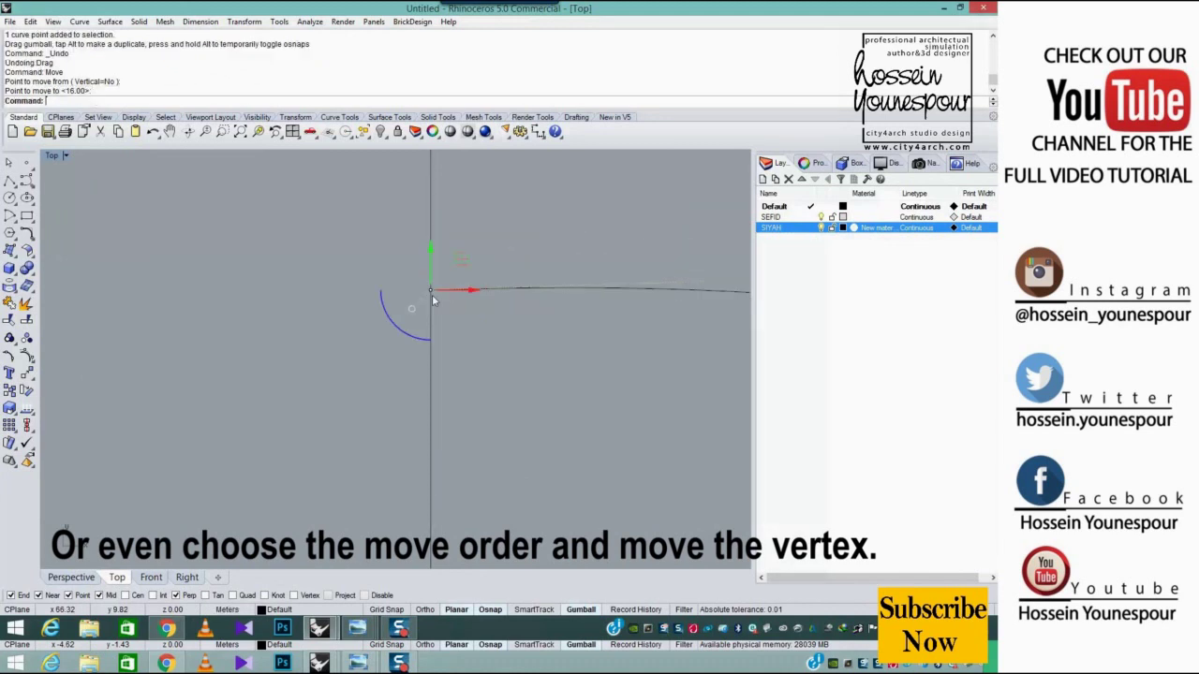
Delete the vertical axis line, leaving only the pawn profile curve beside the photo
scroll(466, 374, "down", 10)
key("Escape")
key("Escape")
left_click(458, 328)
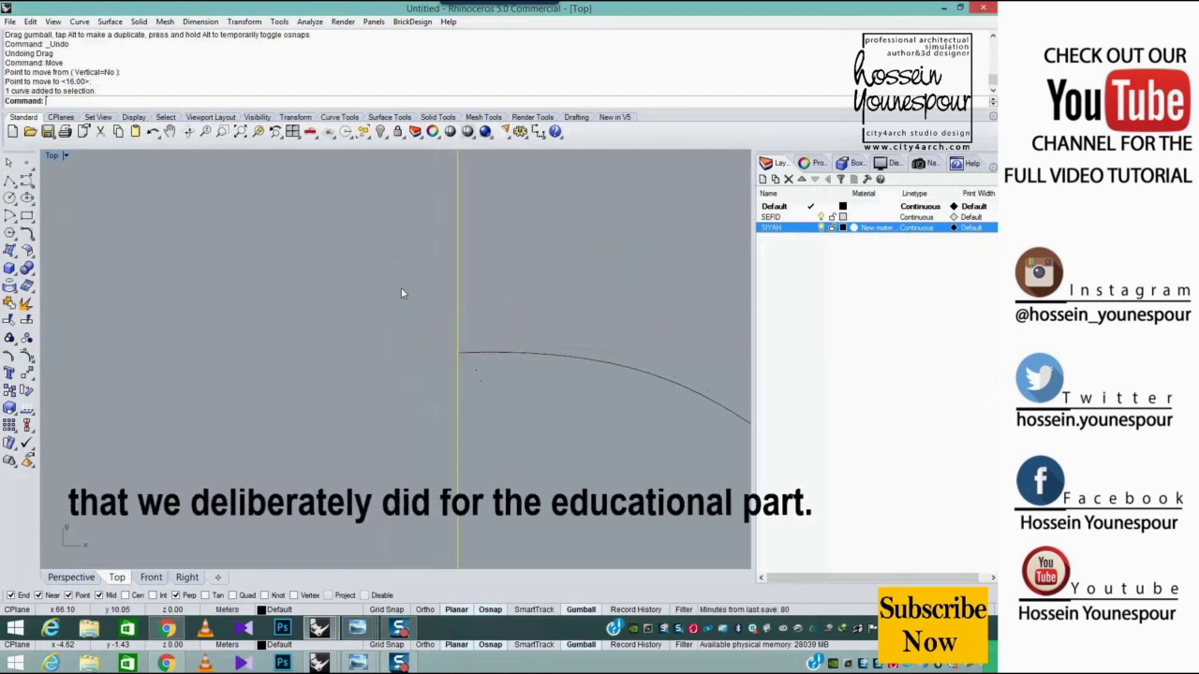
scroll(400, 286, "down", 5)
key("Delete")
scroll(506, 362, "down", 3)
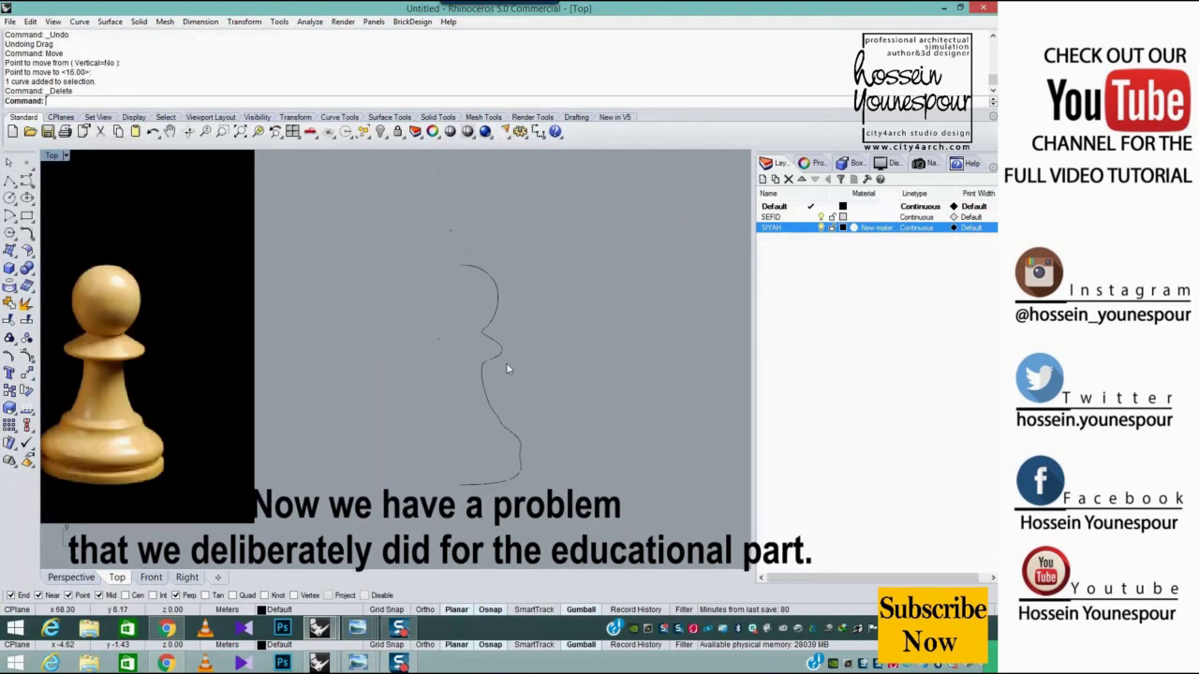
Switch to the four-viewport layout and examine how the profile lies in the Front and Right views
left_click(461, 315)
scroll(506, 379, "down", 2)
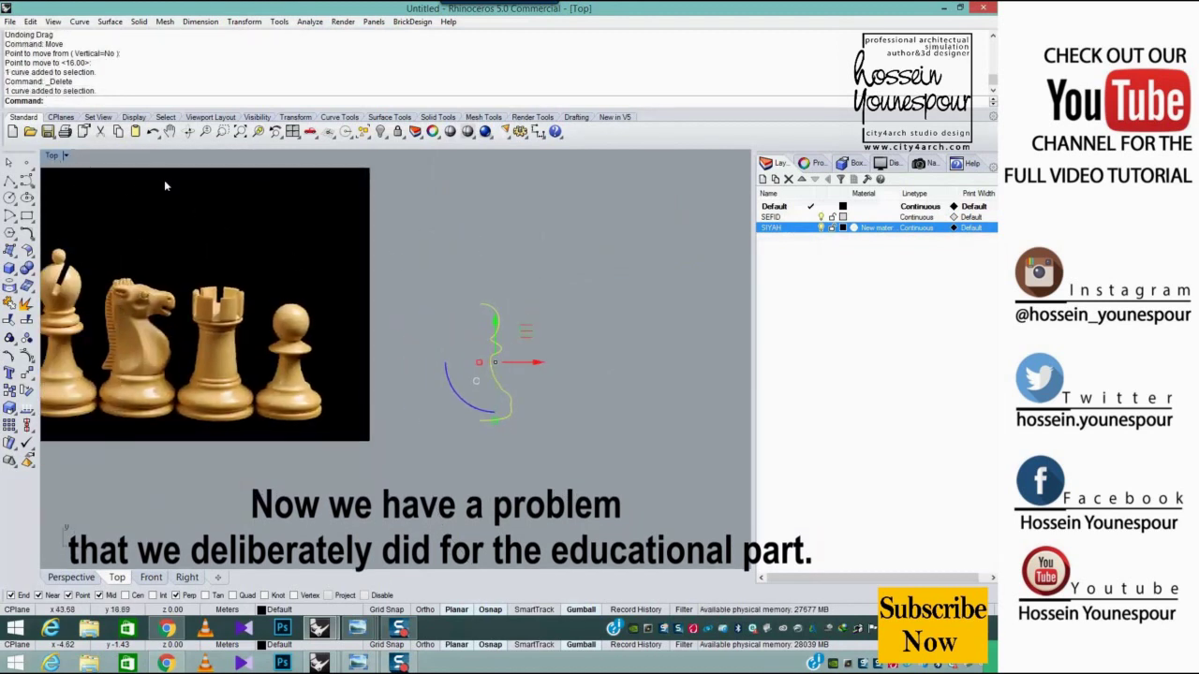
double_click(53, 156)
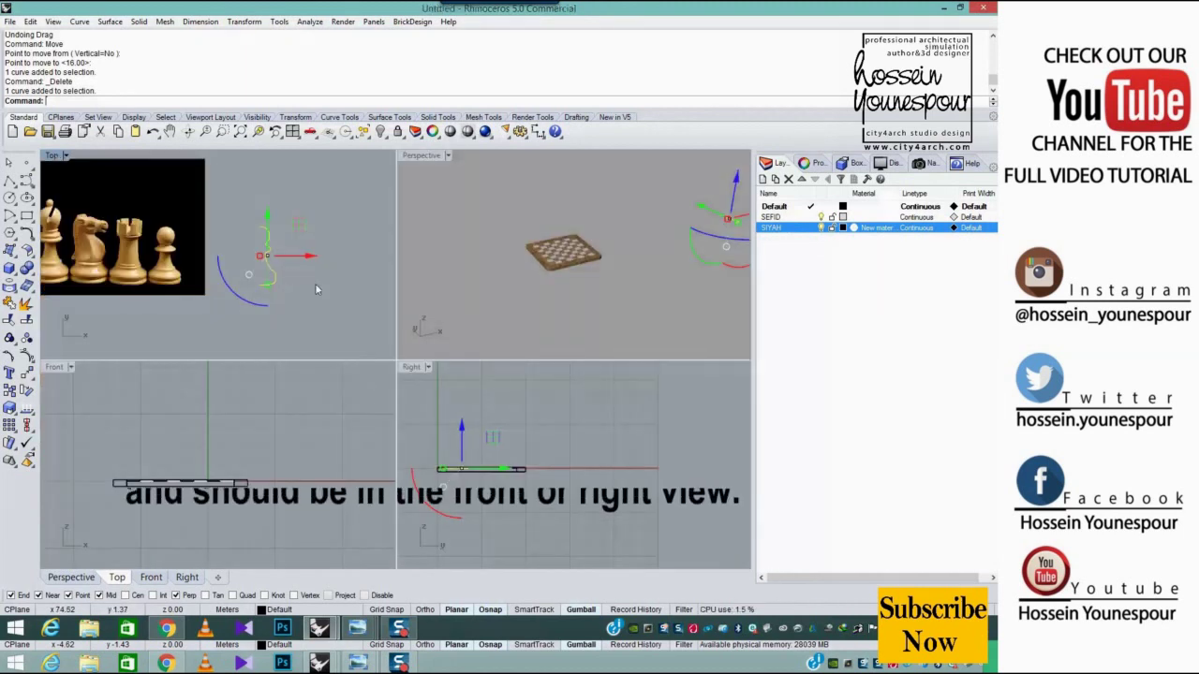
right_click_drag(330, 382, 306, 410)
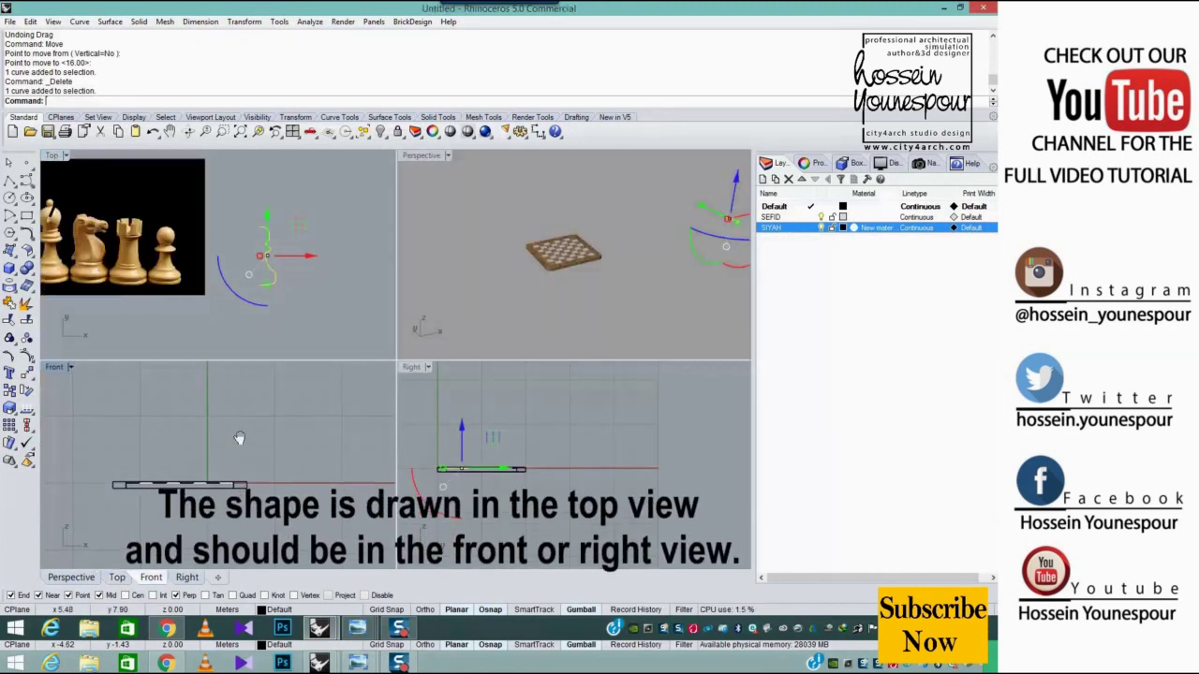
right_click_drag(487, 401, 513, 412)
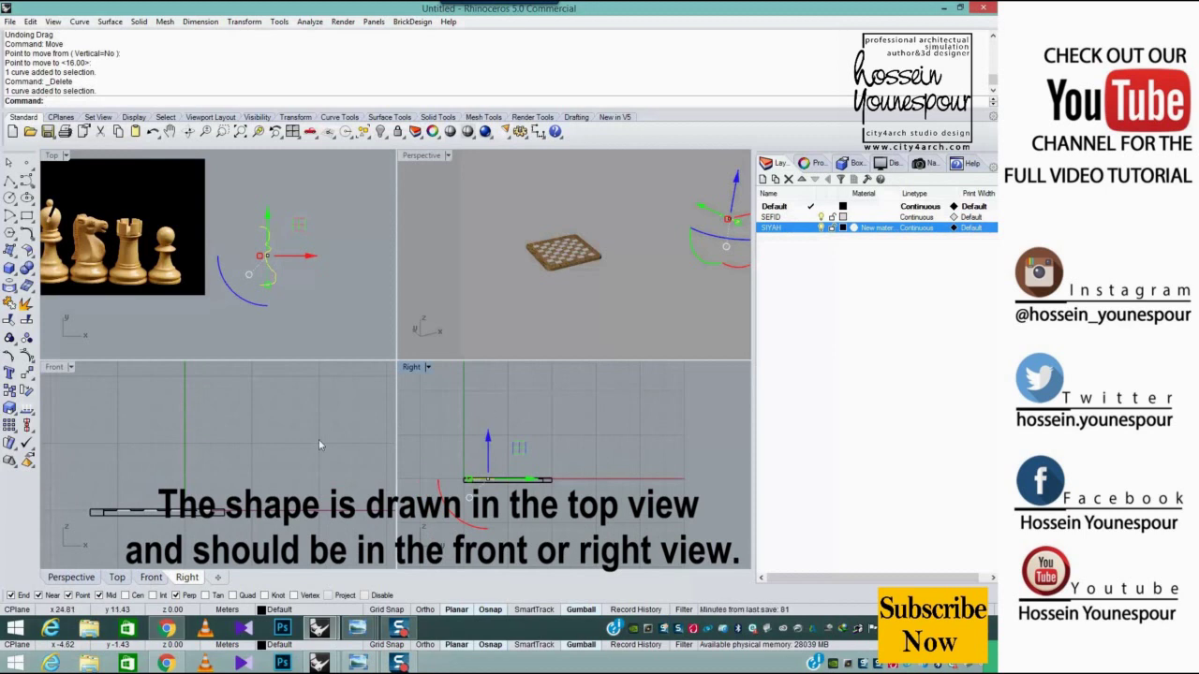
right_click_drag(318, 439, 278, 396)
right_click_drag(314, 302, 325, 296)
left_click(329, 291)
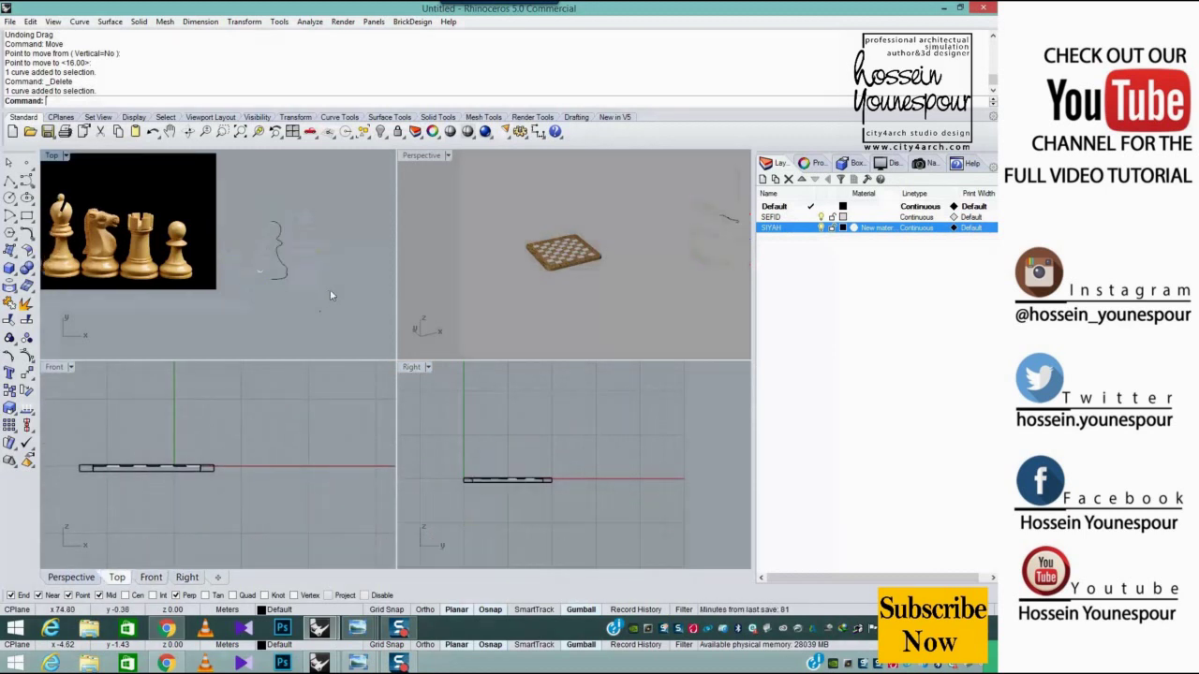
Select the pawn profile curve in the Top view and zoom the Perspective view to the selection
left_click(284, 277)
right_click_drag(712, 234, 655, 285, "shift")
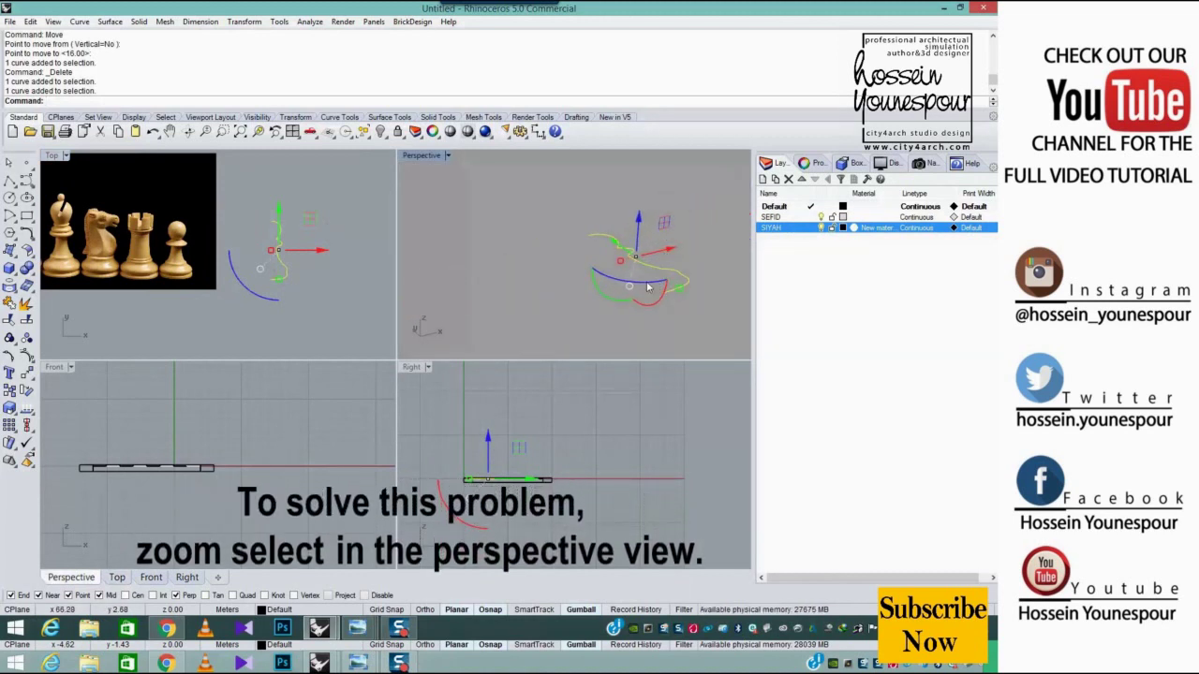
scroll(525, 270, "down", 15)
left_click(493, 303)
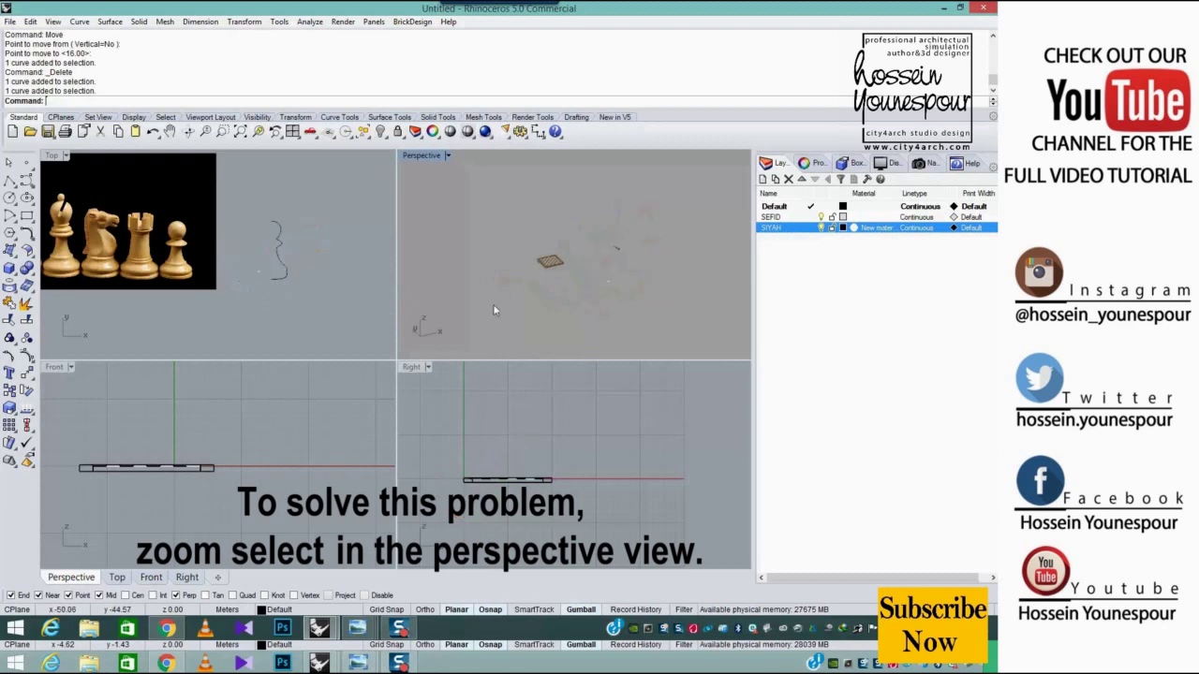
left_click(309, 268)
left_click(278, 253)
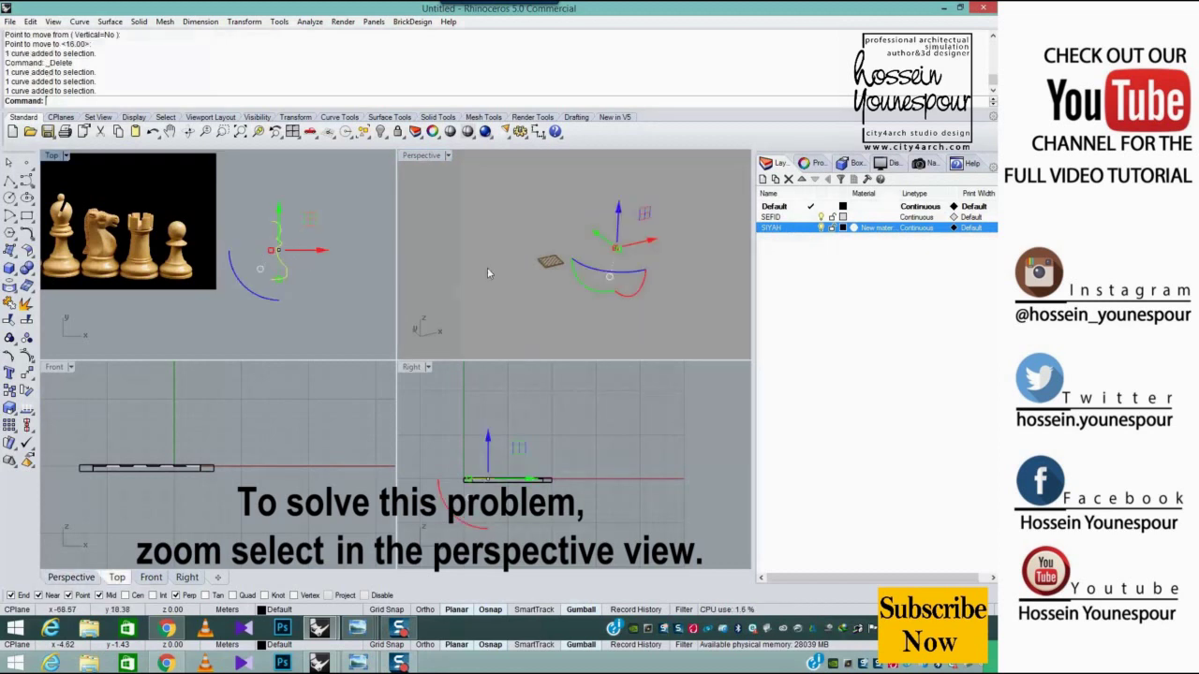
right_click_drag(487, 273, 493, 230)
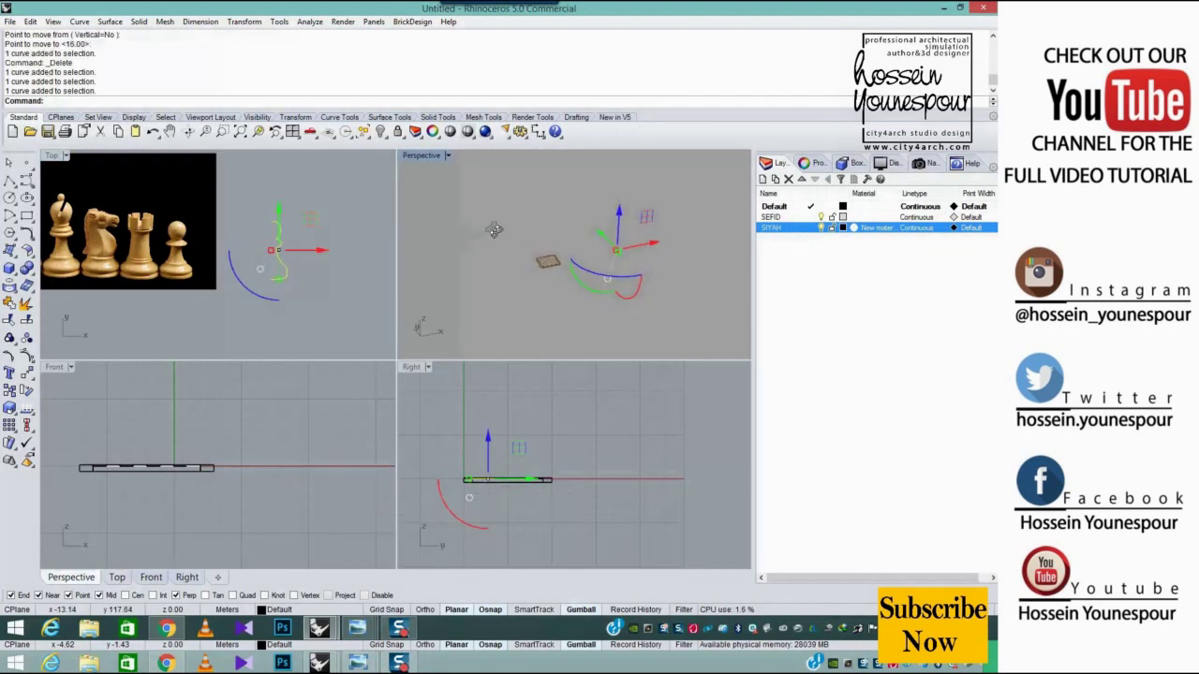
left_click(259, 133)
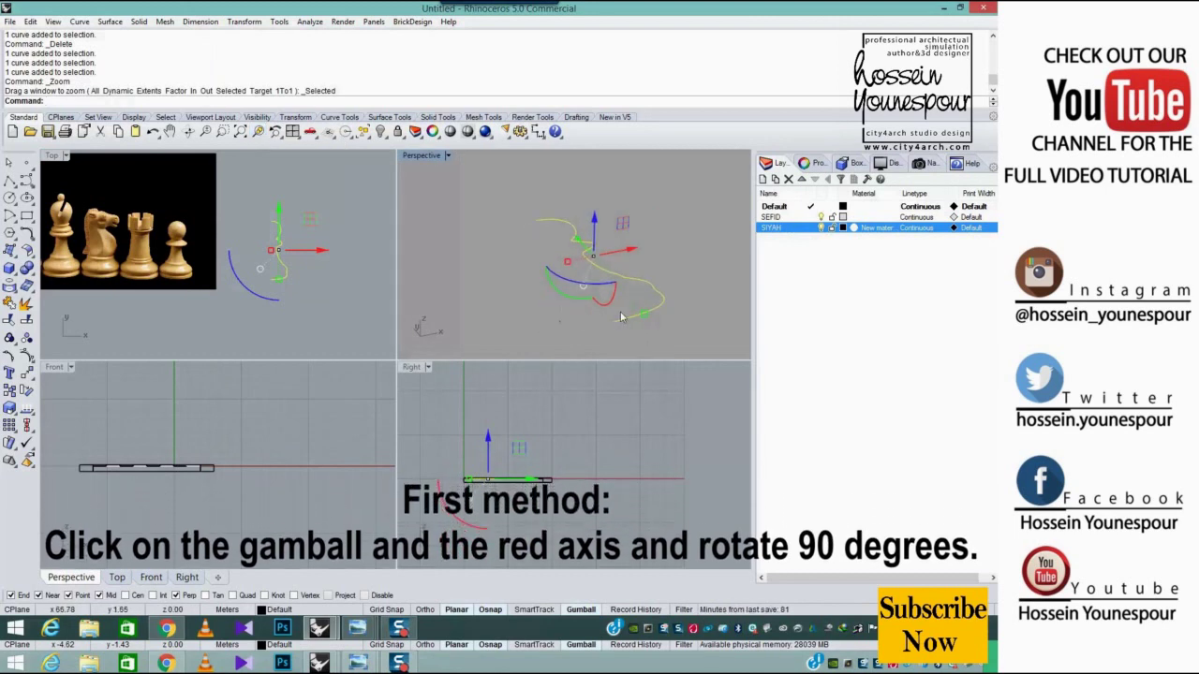
Try standing the profile upright with a 90-degree gumball rotation about the red axis, and undo the rotation
right_click_drag(609, 297, 606, 312)
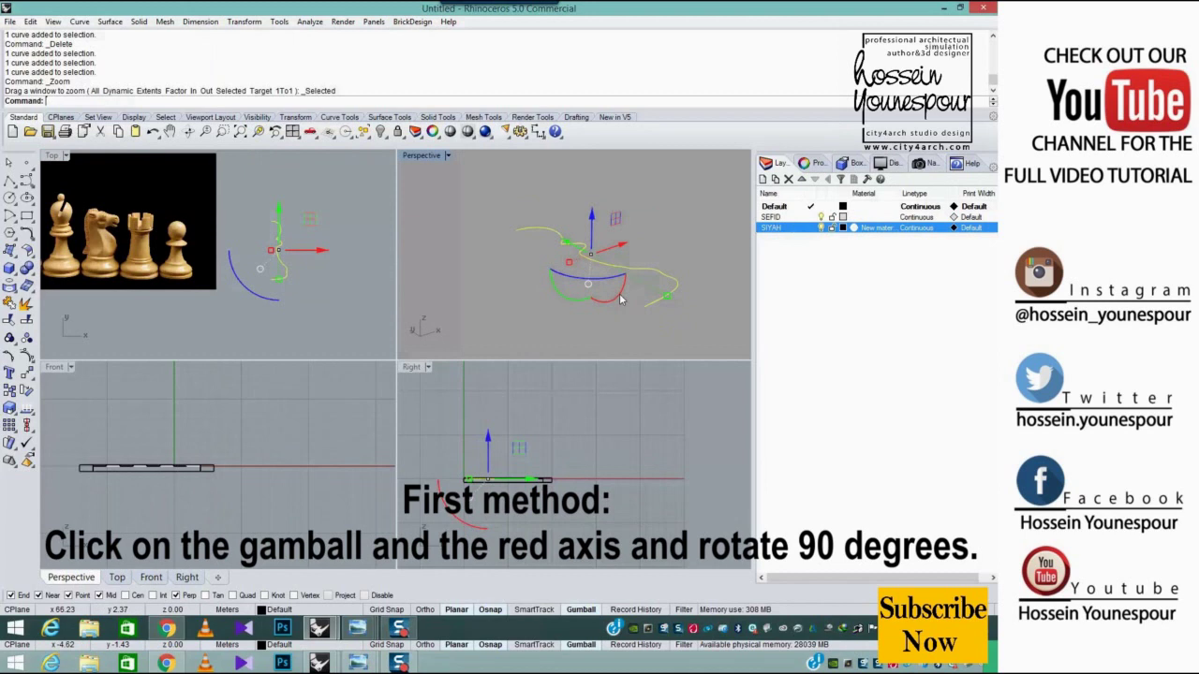
left_click_drag(620, 298, 619, 353)
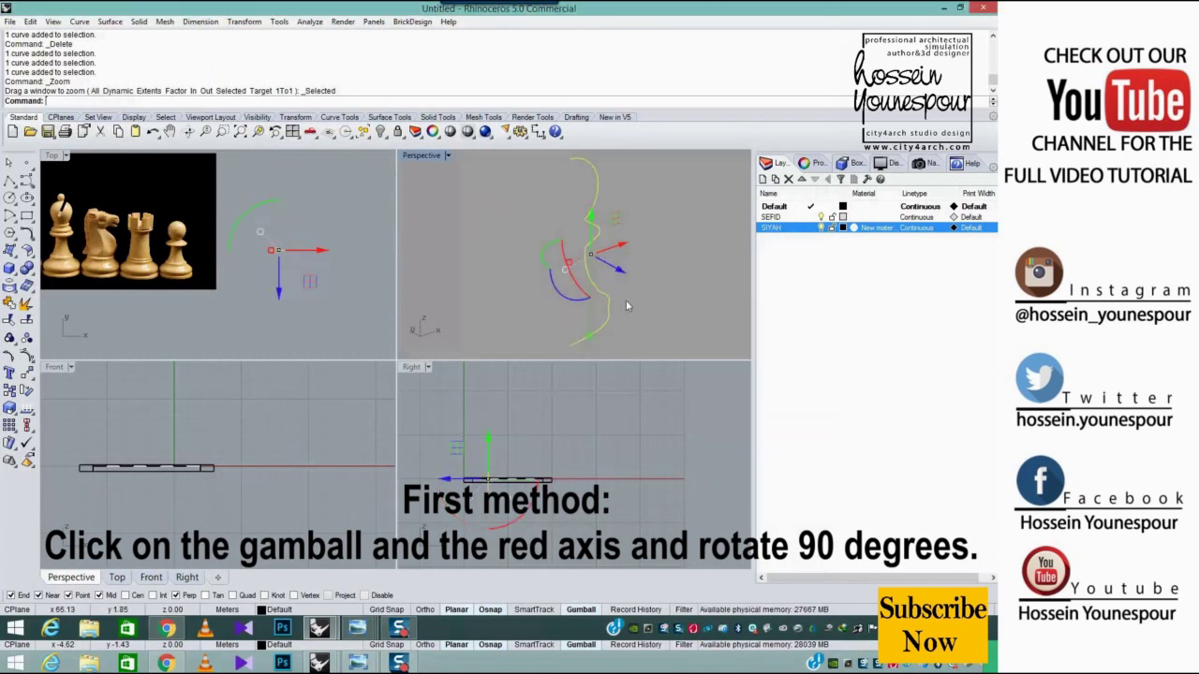
scroll(620, 298, "down", 6)
right_click_drag(572, 316, 661, 287)
scroll(601, 271, "down", 4)
key("Escape")
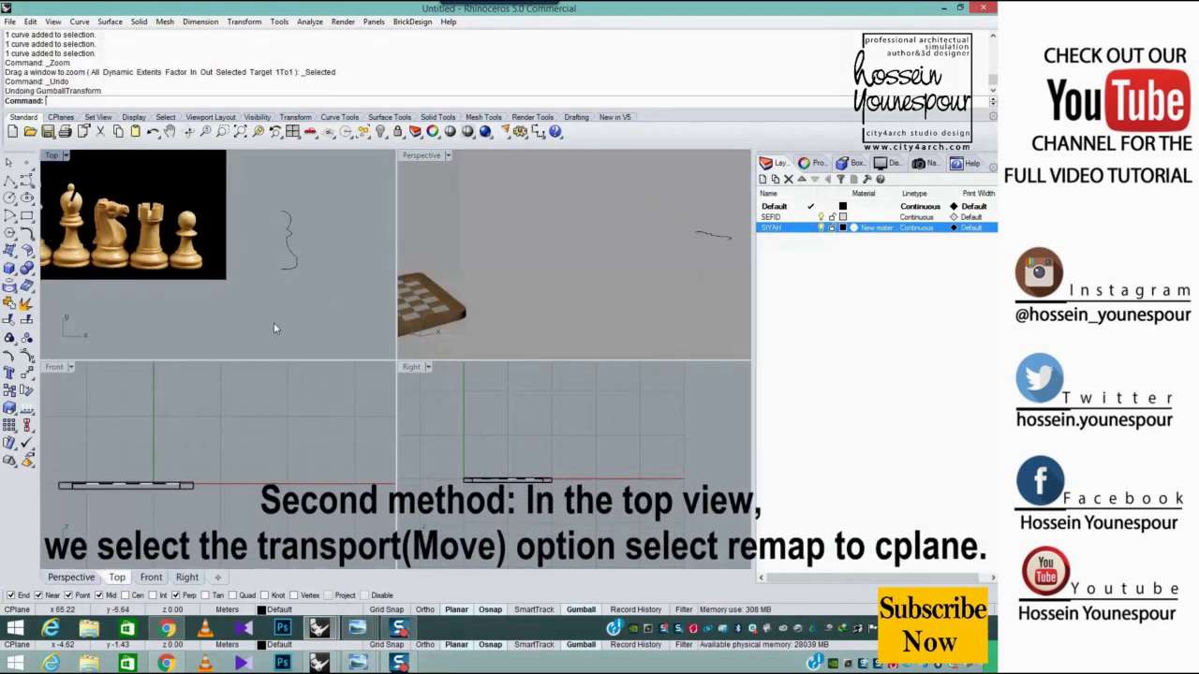
right_click_drag(306, 298, 289, 319)
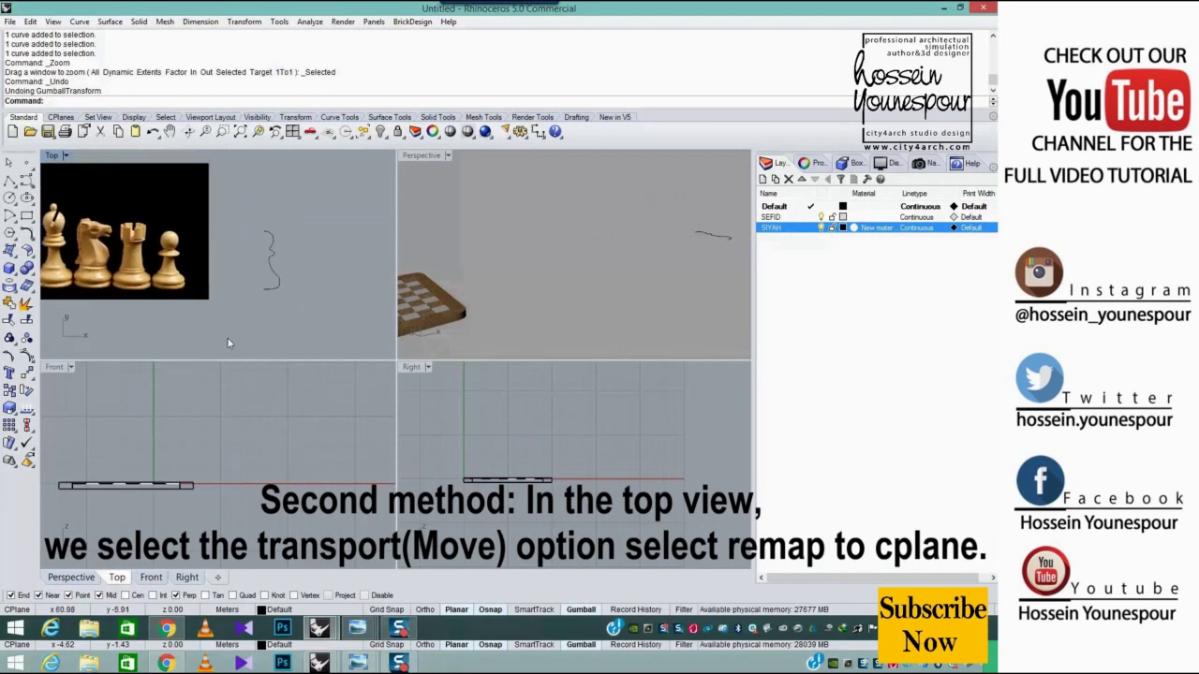
left_click(33, 382)
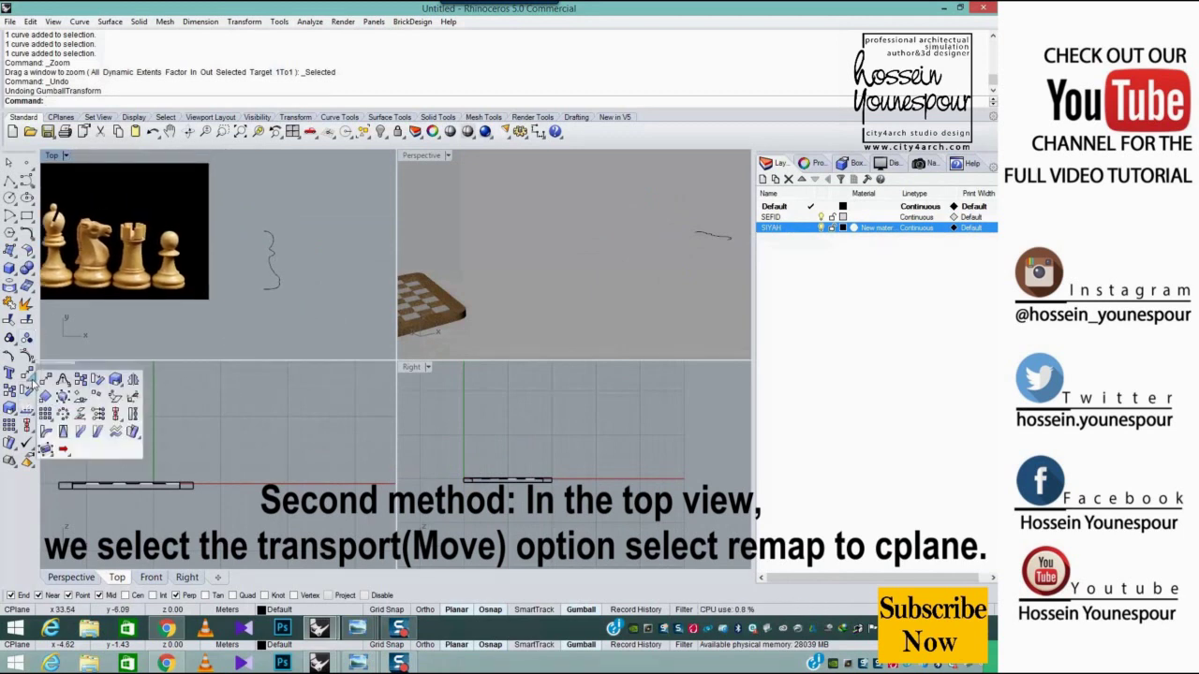
left_click(132, 398)
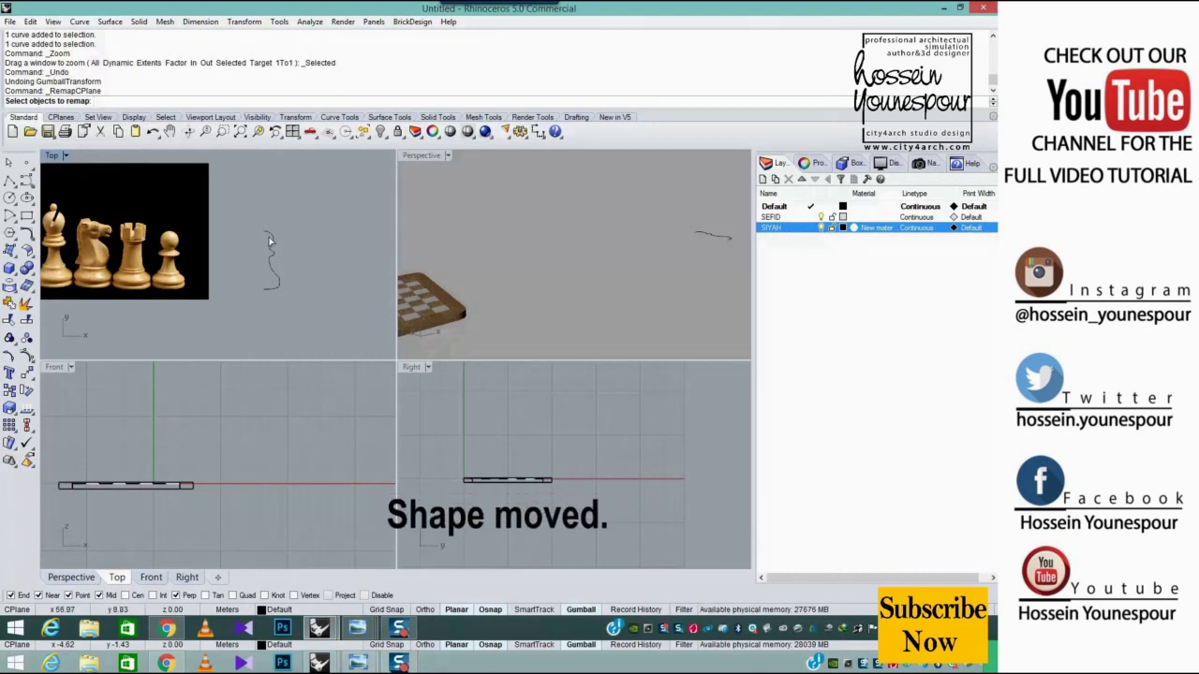
right_click_drag(155, 302, 142, 330)
right_click(142, 330)
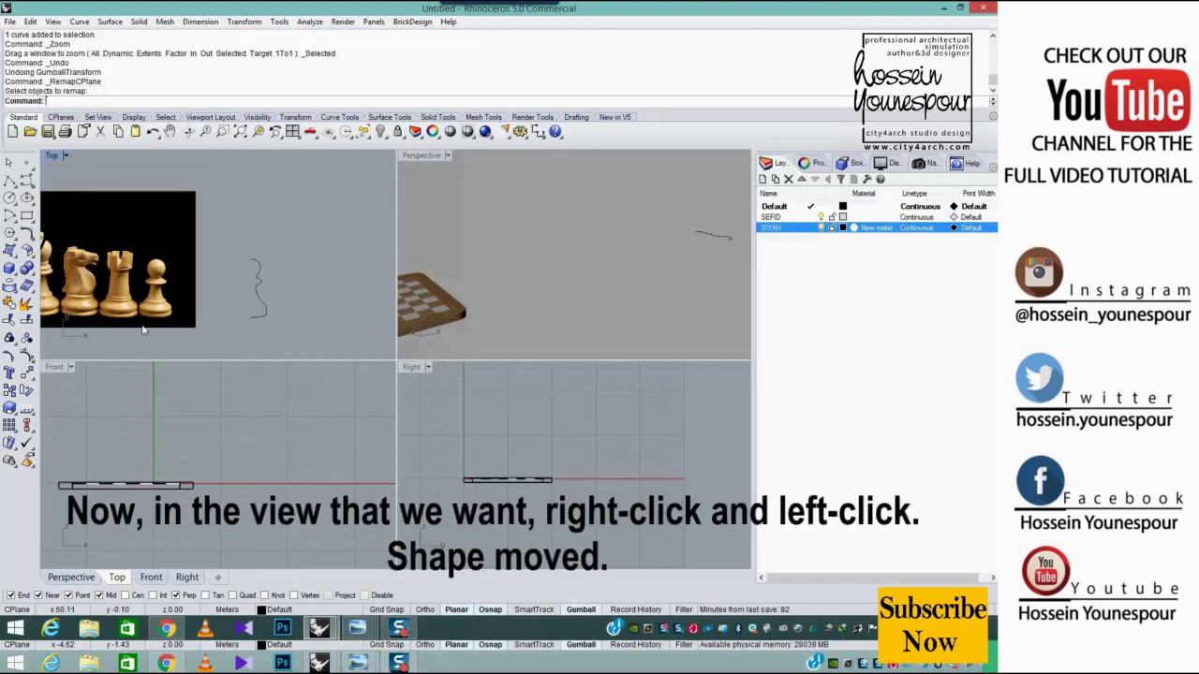
Remap the pawn profile curve from the Top view to the Front view's construction plane
left_click(31, 386)
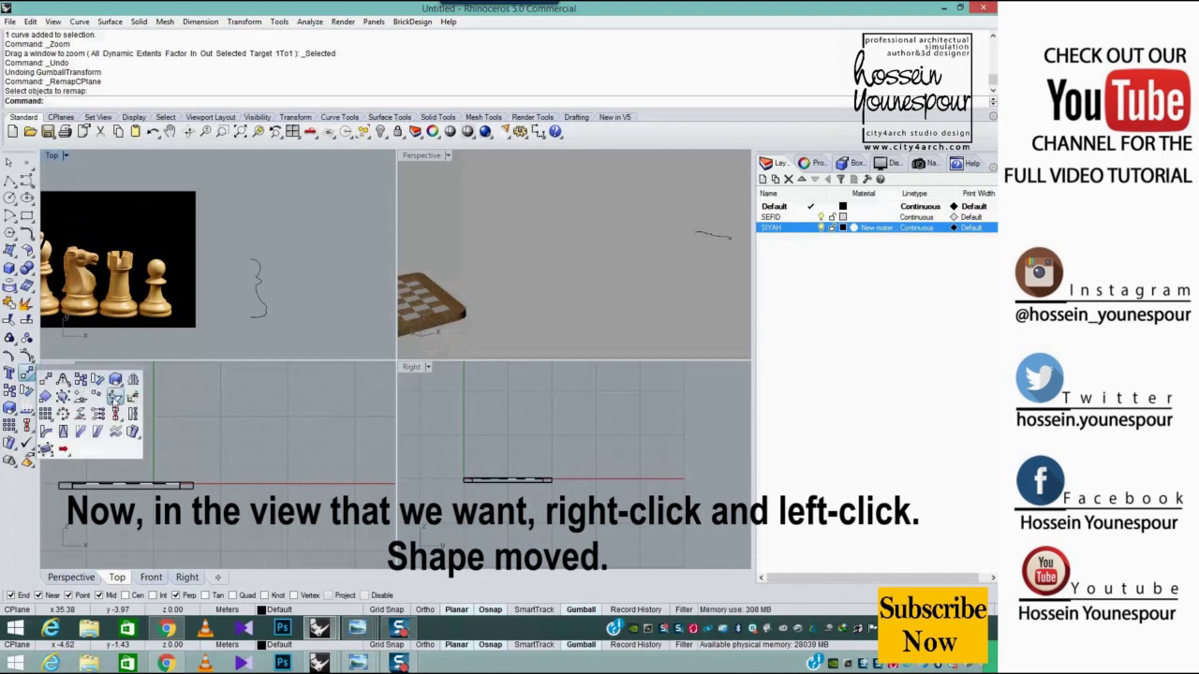
left_click(133, 397)
left_click(259, 277)
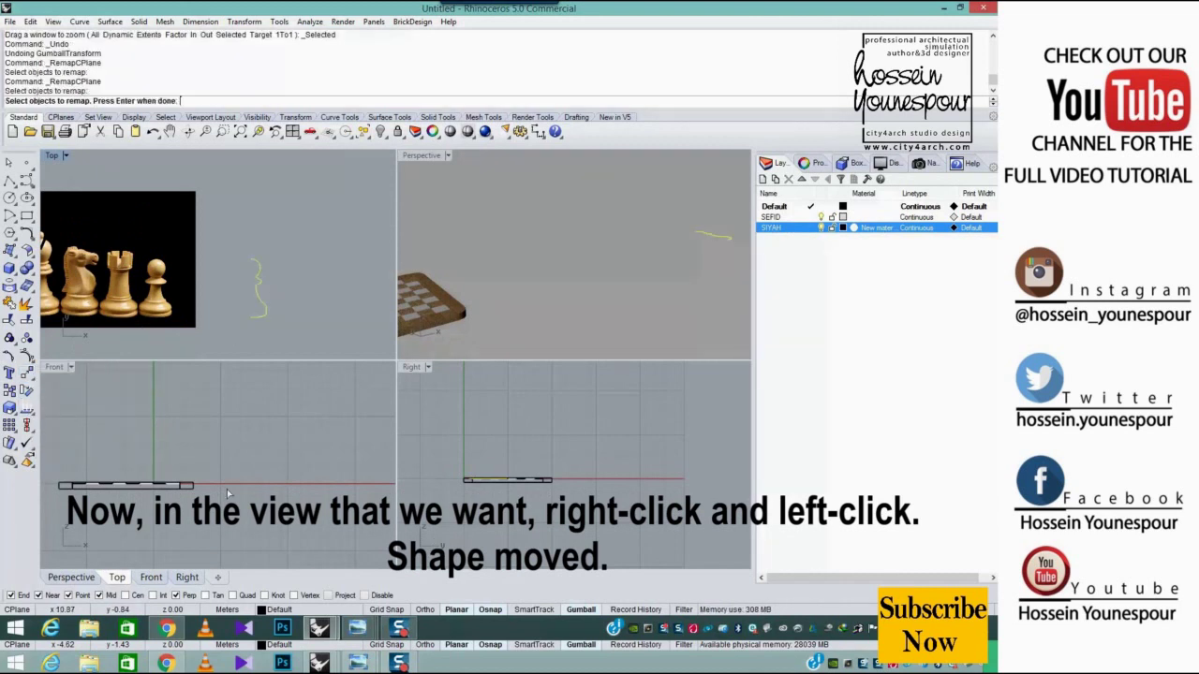
right_click_drag(236, 456, 194, 447)
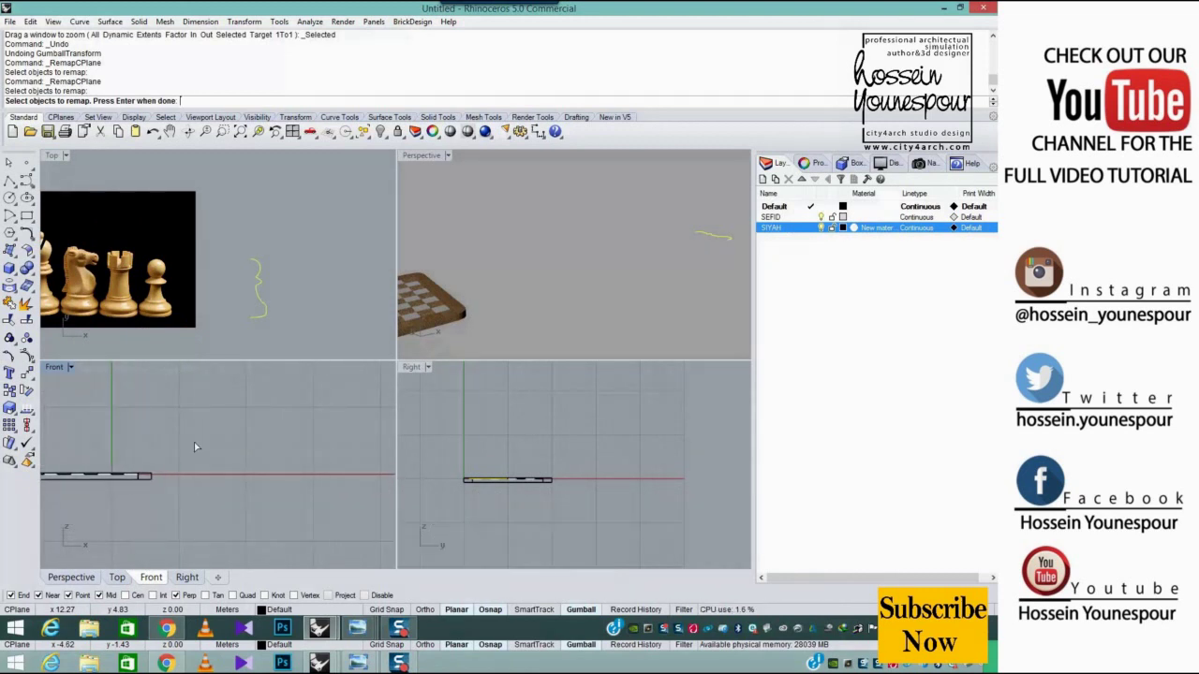
key("Return")
left_click(292, 442)
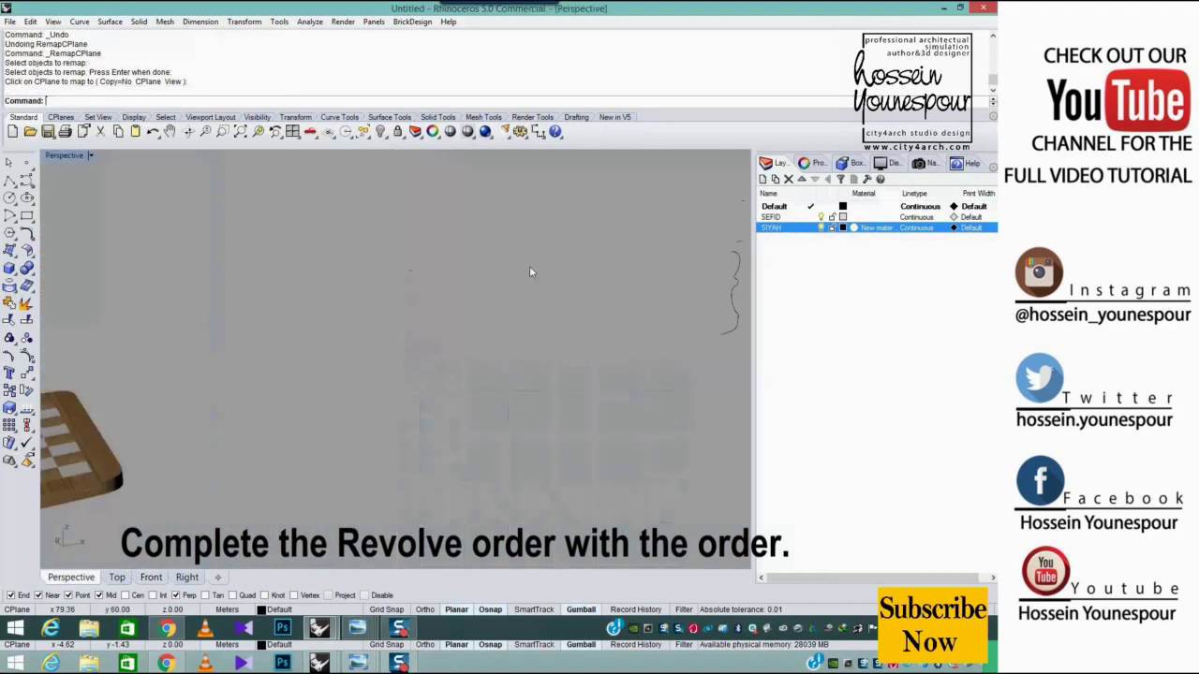
left_click(356, 323)
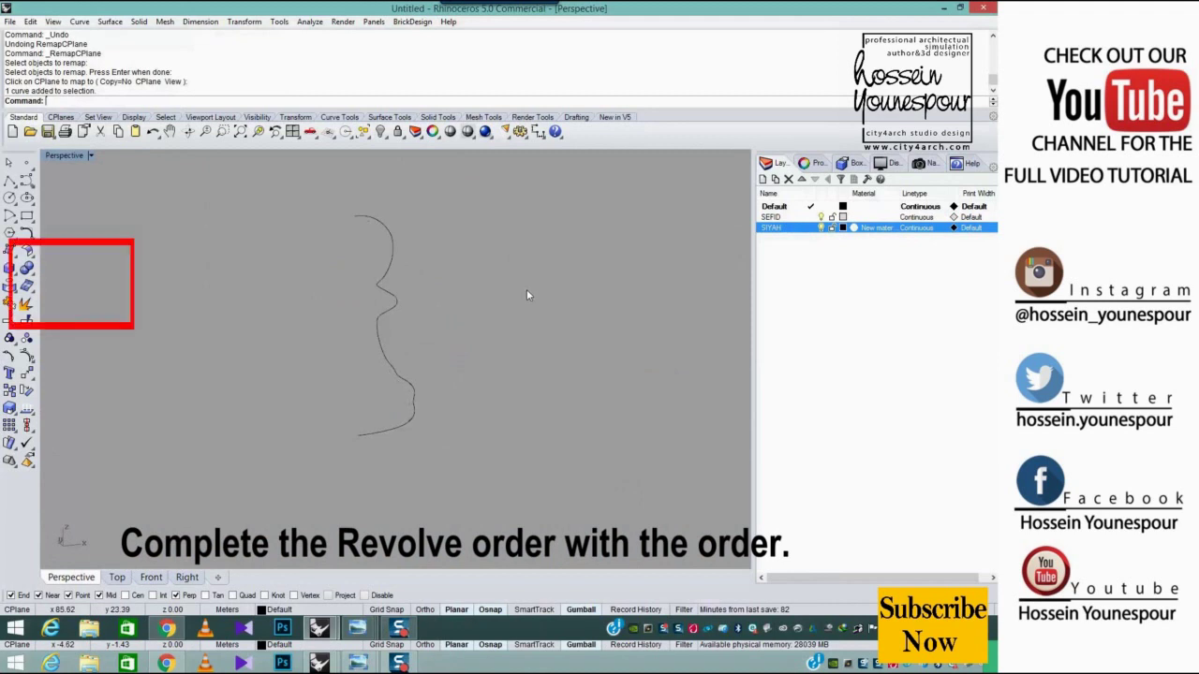
left_click(377, 272)
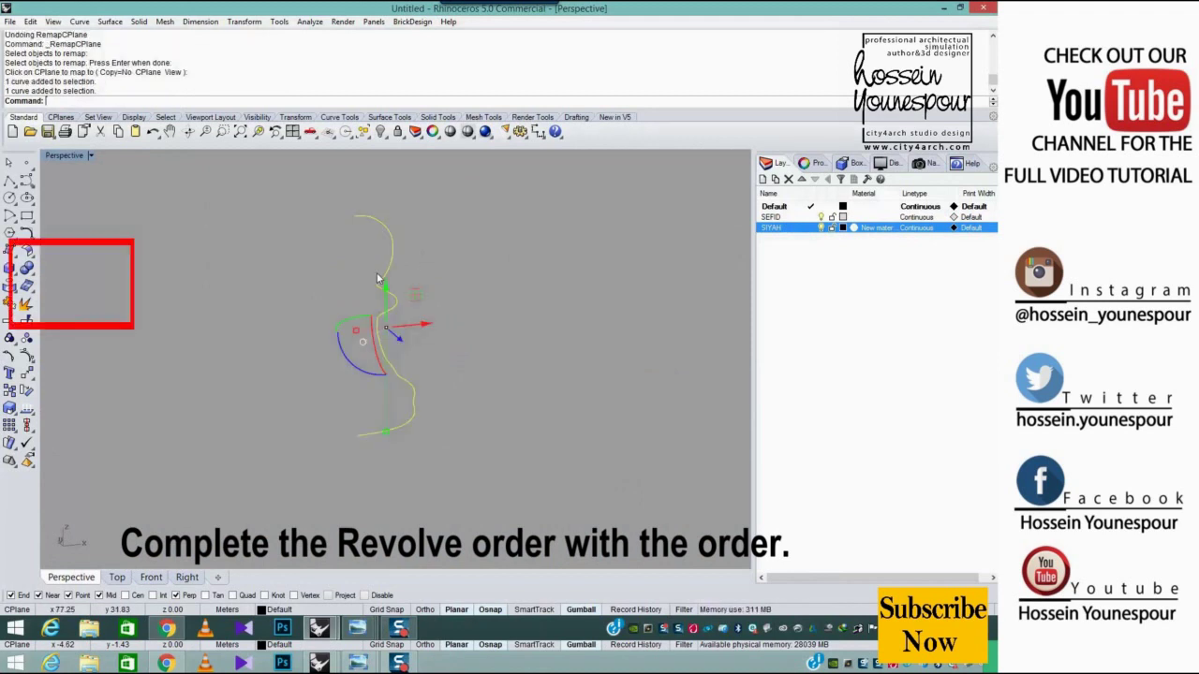
left_click(11, 251)
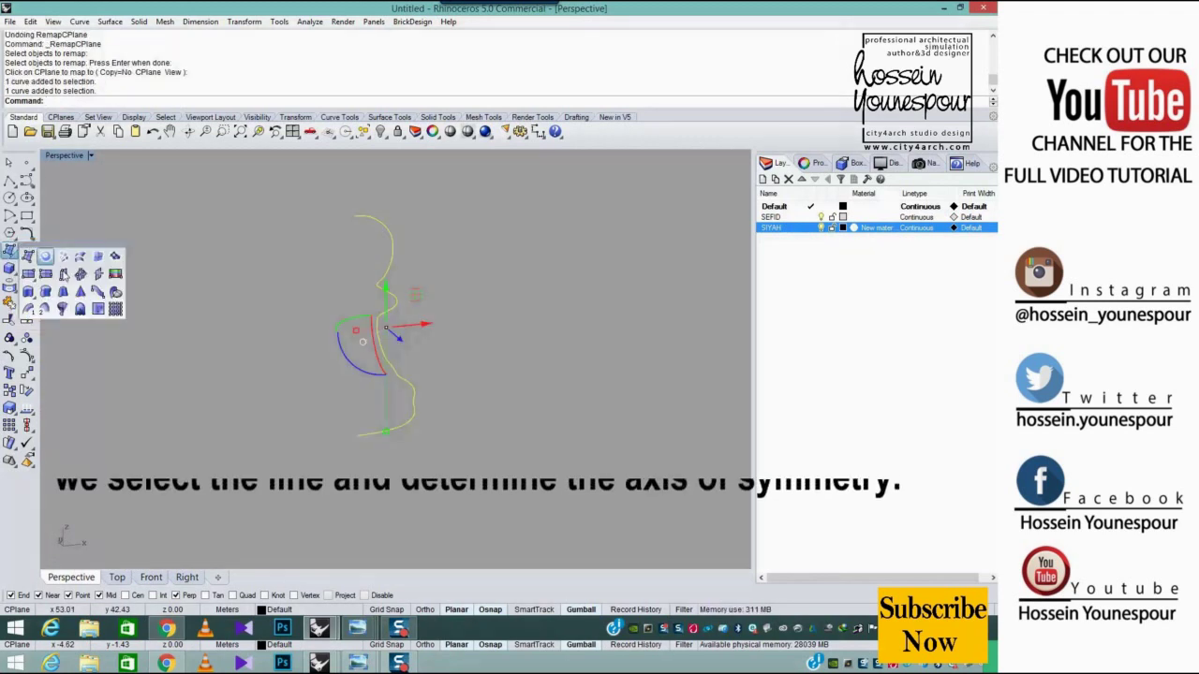
left_click(259, 275)
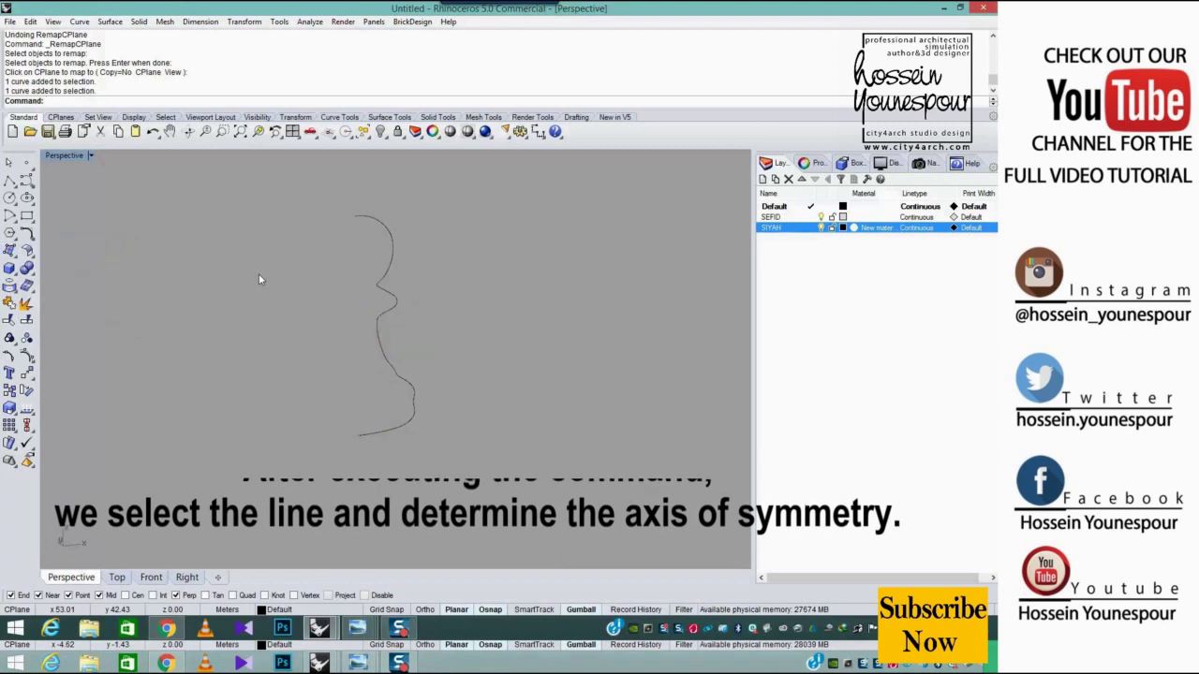
Try revolving the pawn profile about its vertical axis with hand-picked start and revolution angles, and undo the revolve
left_click(11, 252)
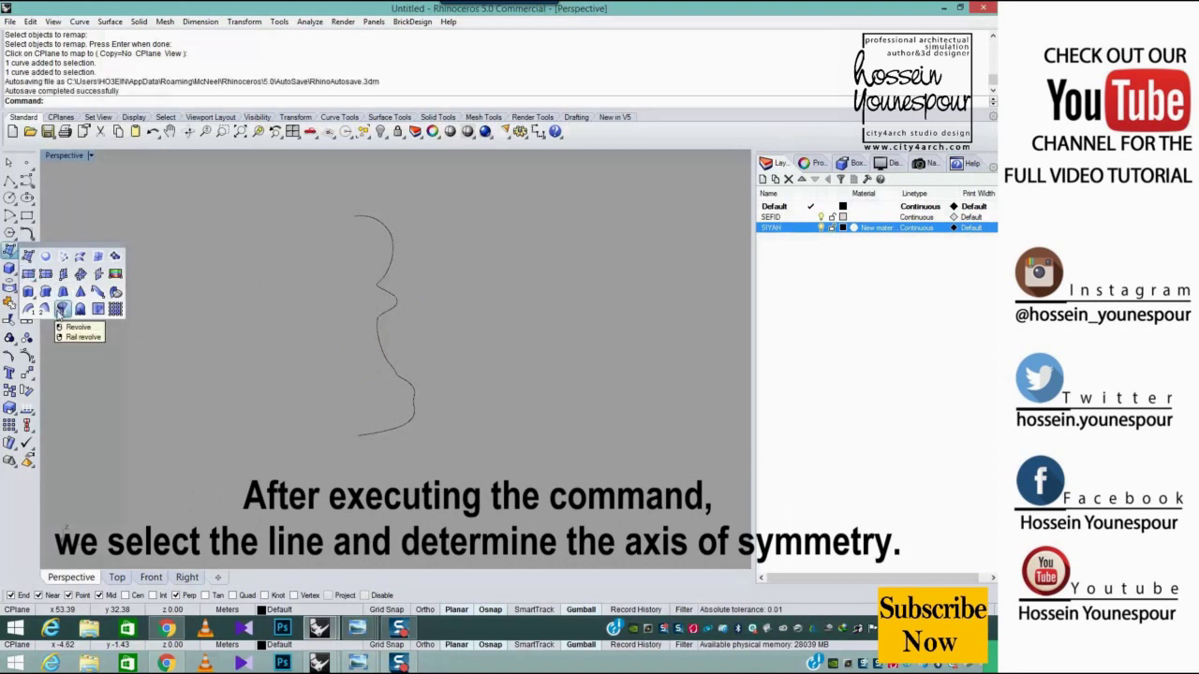
left_click(62, 309)
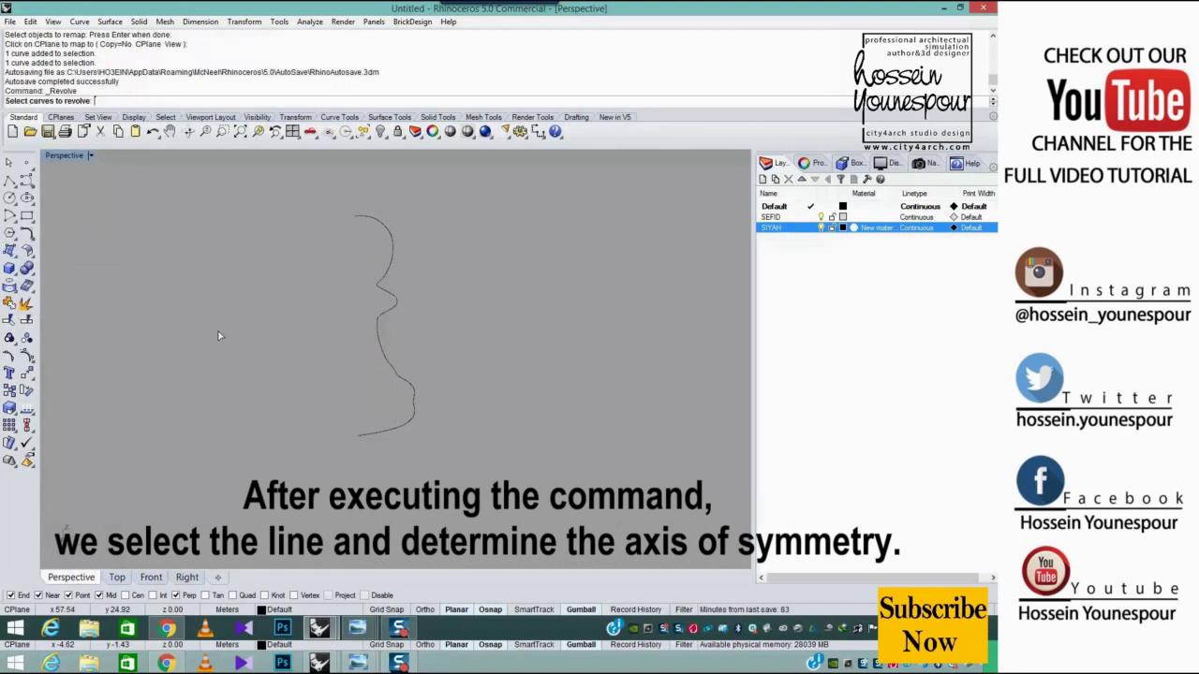
left_click(392, 241)
key("Return")
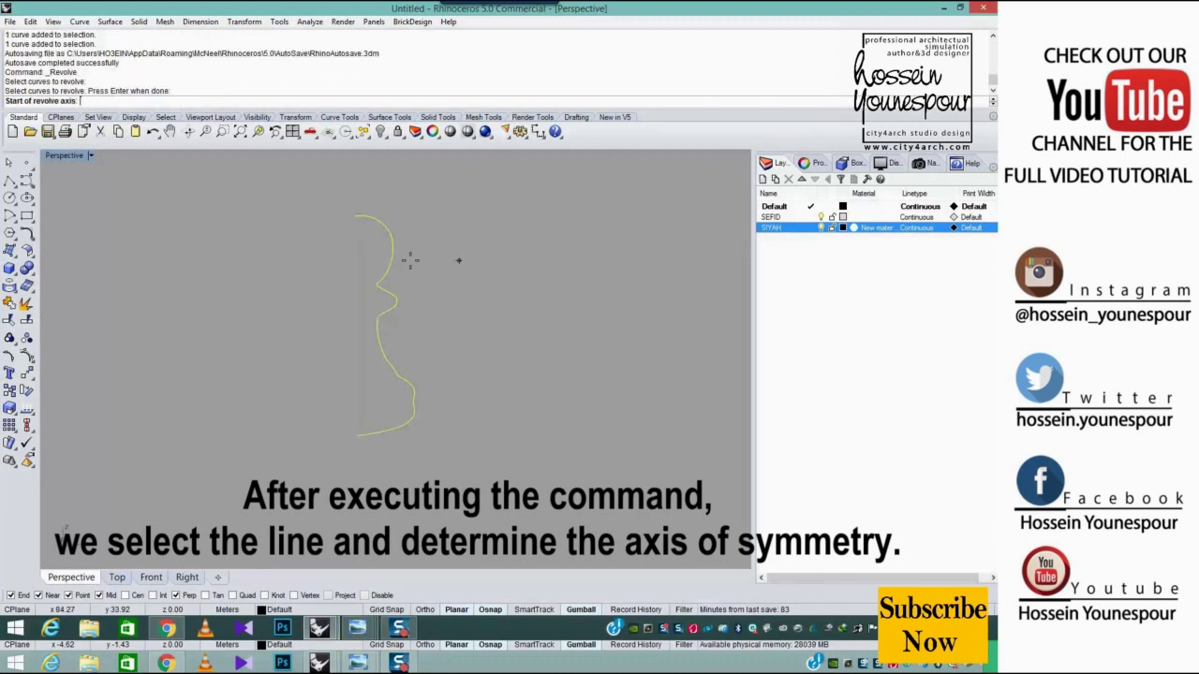
left_click(353, 217)
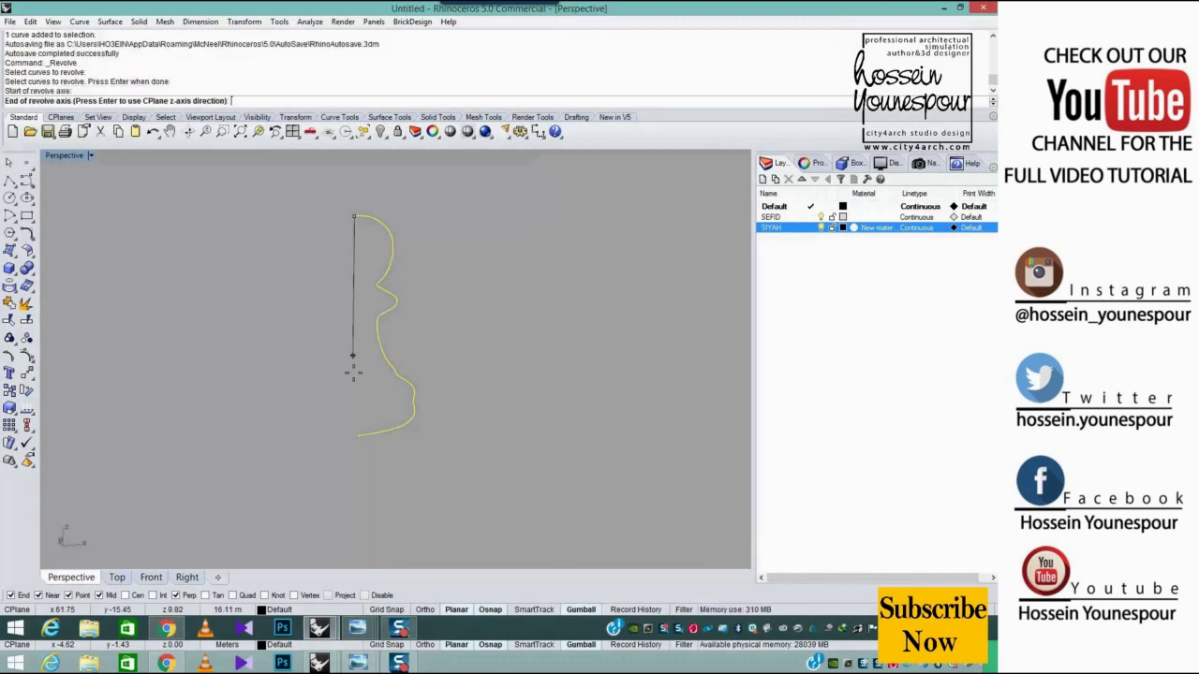
left_click(354, 435)
scroll(477, 362, "down", 4)
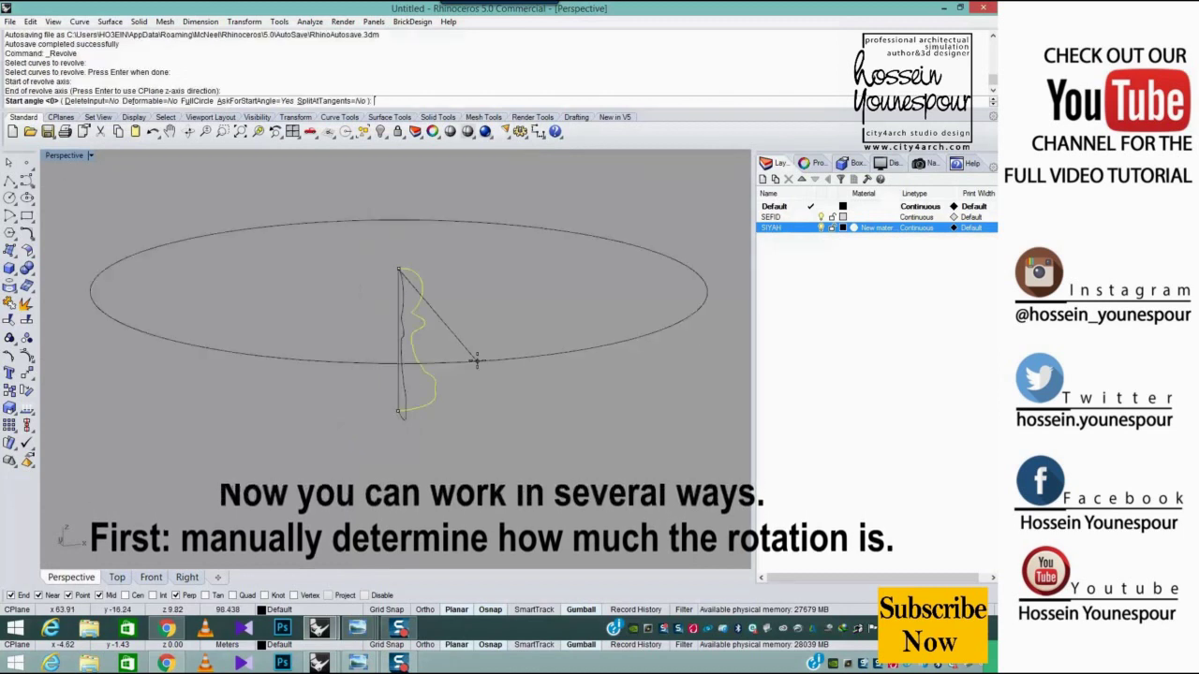
right_click_drag(476, 360, 596, 375)
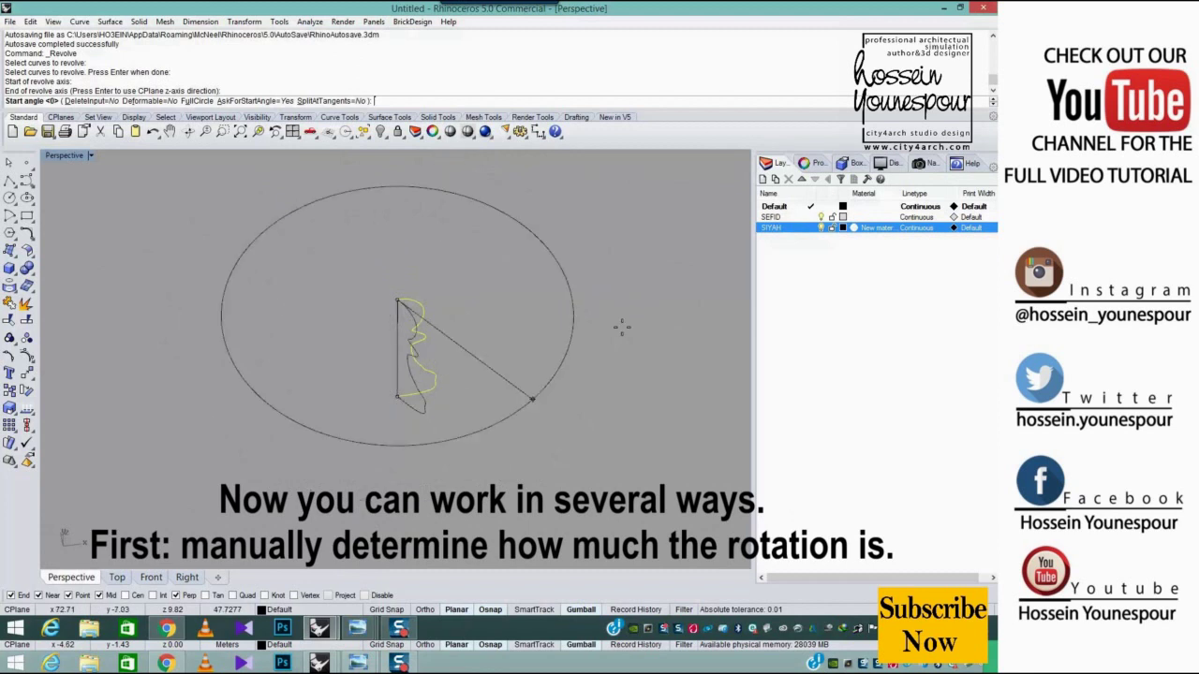
left_click(636, 355)
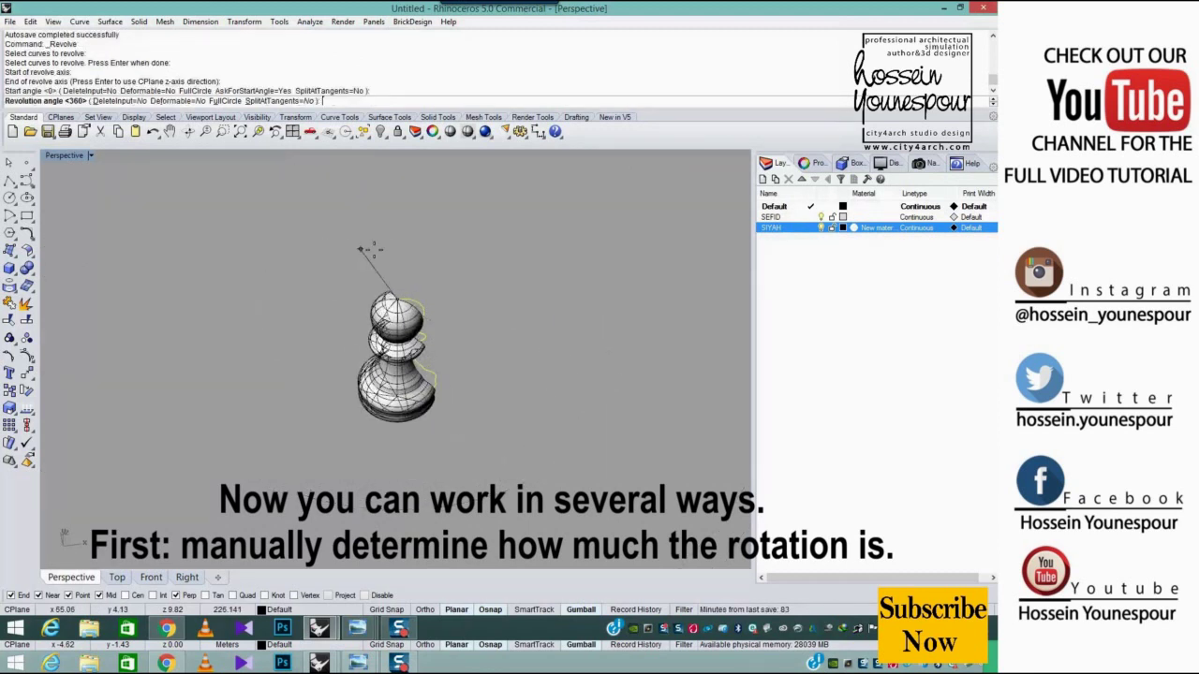
key("Return")
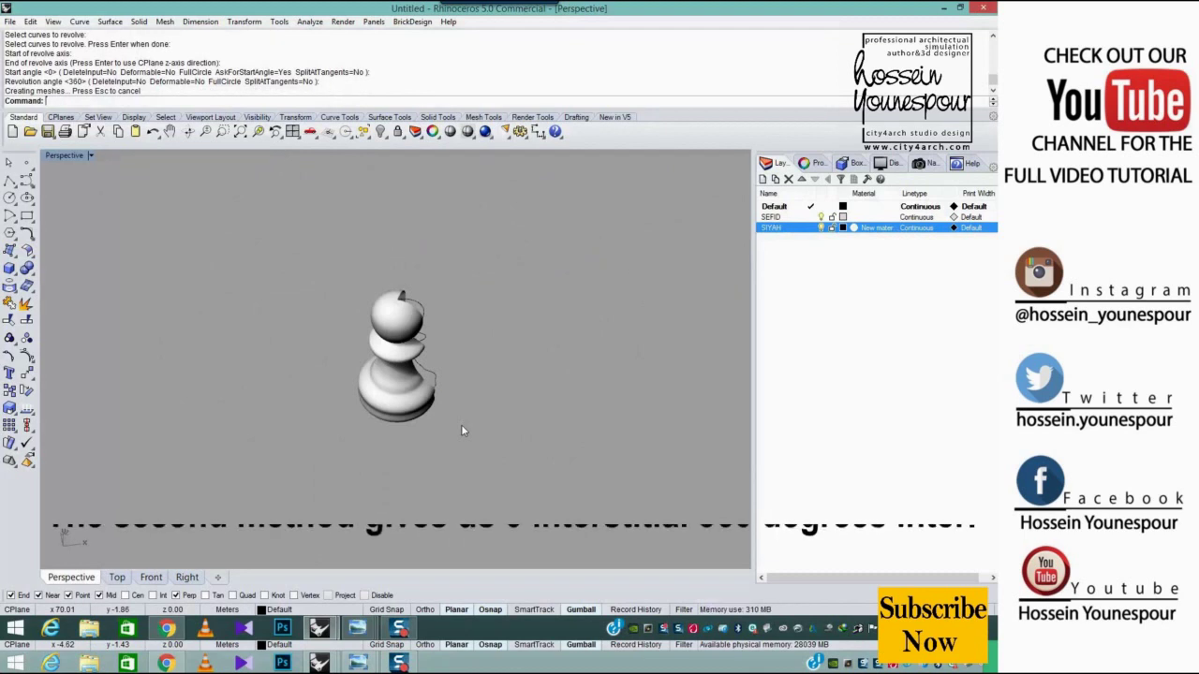
key("ctrl+z")
Try revolving the pawn profile about the axis between its endpoints with start angle 0 and revolution angle 360, and undo it
left_click(409, 395)
key("Return")
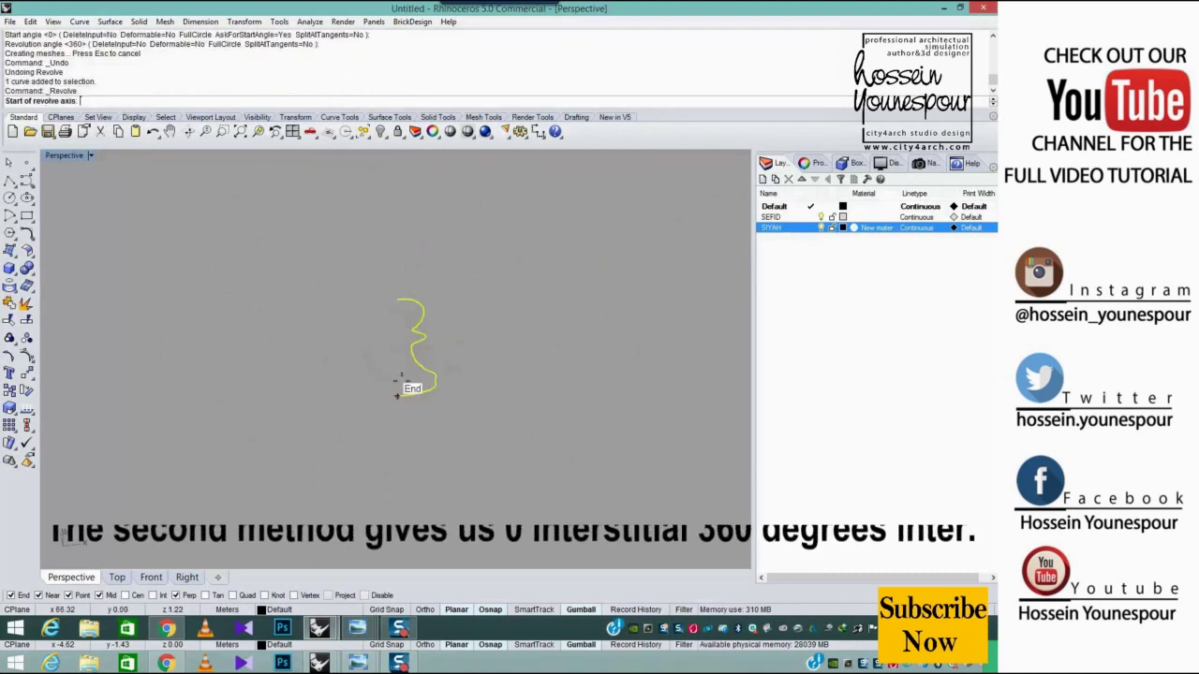
left_click(395, 303)
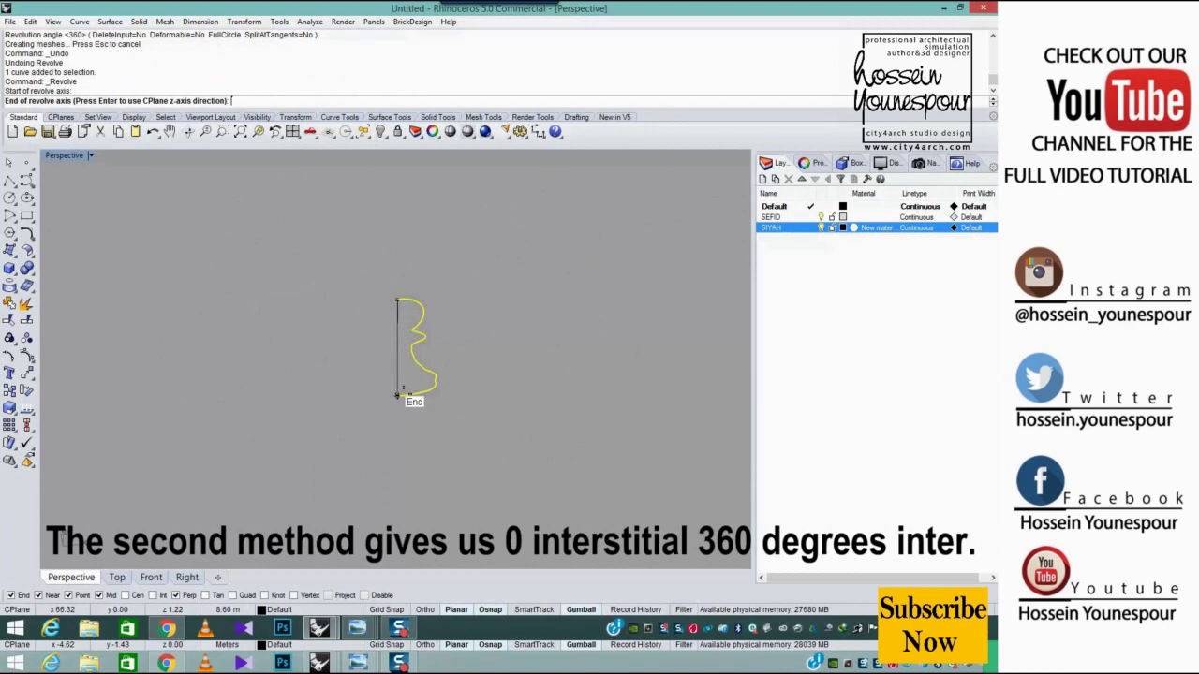
left_click(399, 394)
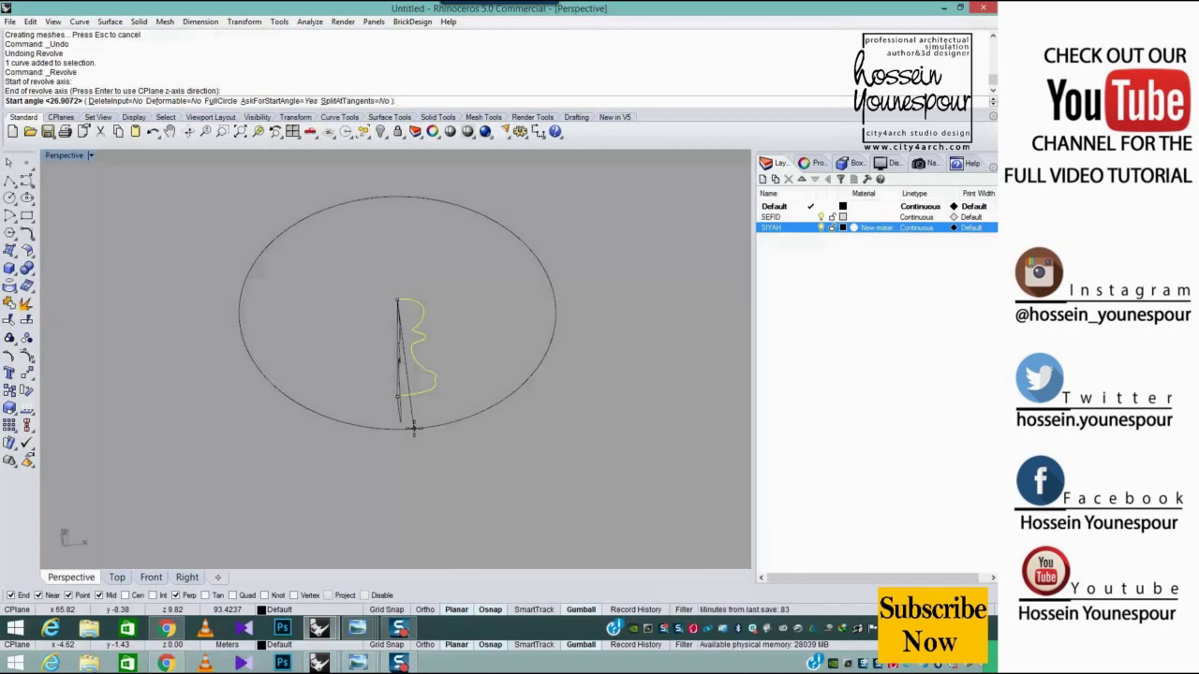
key("Return")
type("360")
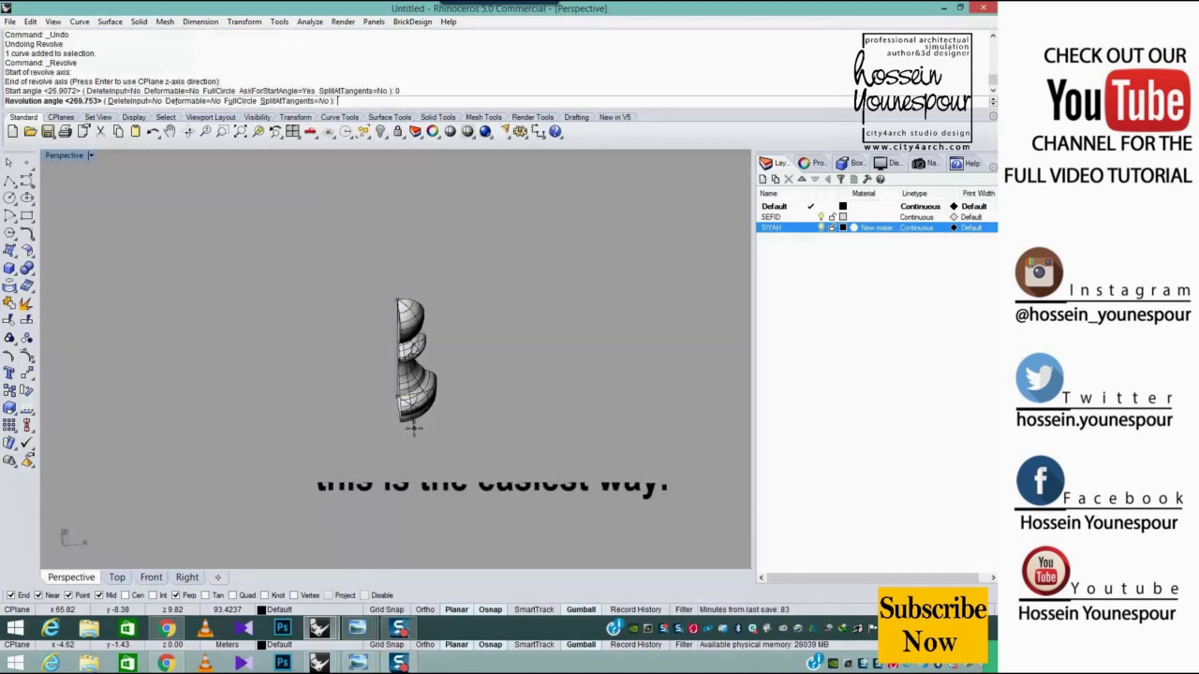
key("Return")
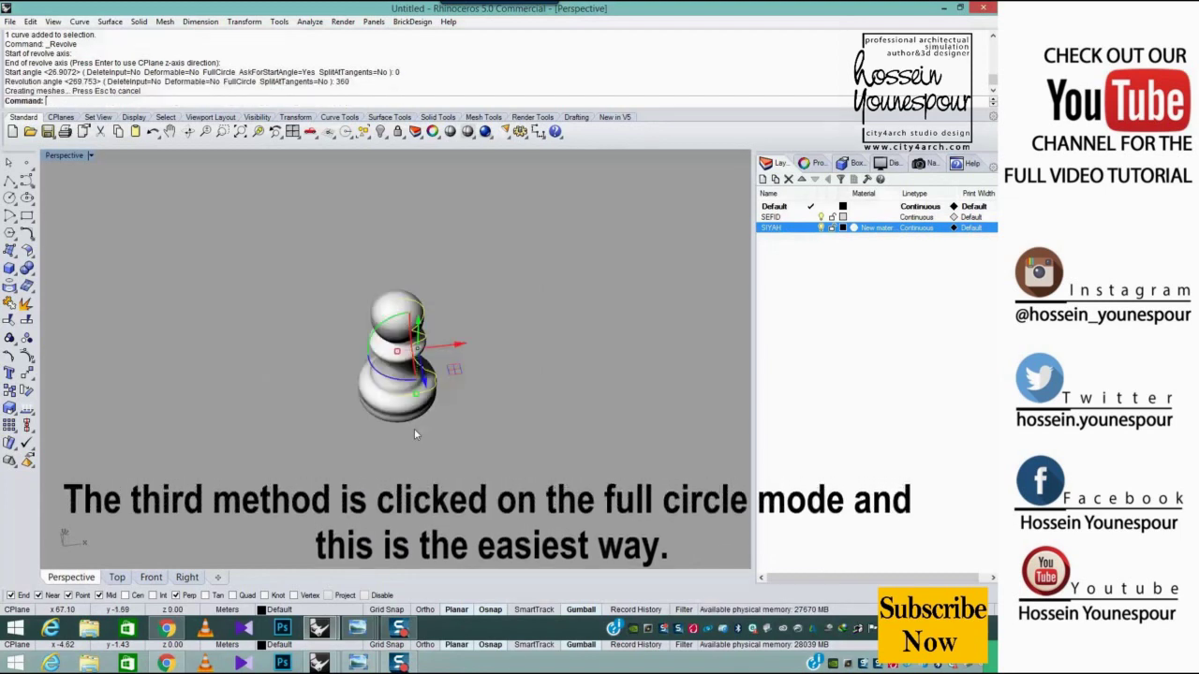
key("ctrl+z")
Try revolving the pawn profile about its endpoint axis with the FullCircle option, and undo the revolve
key("Return")
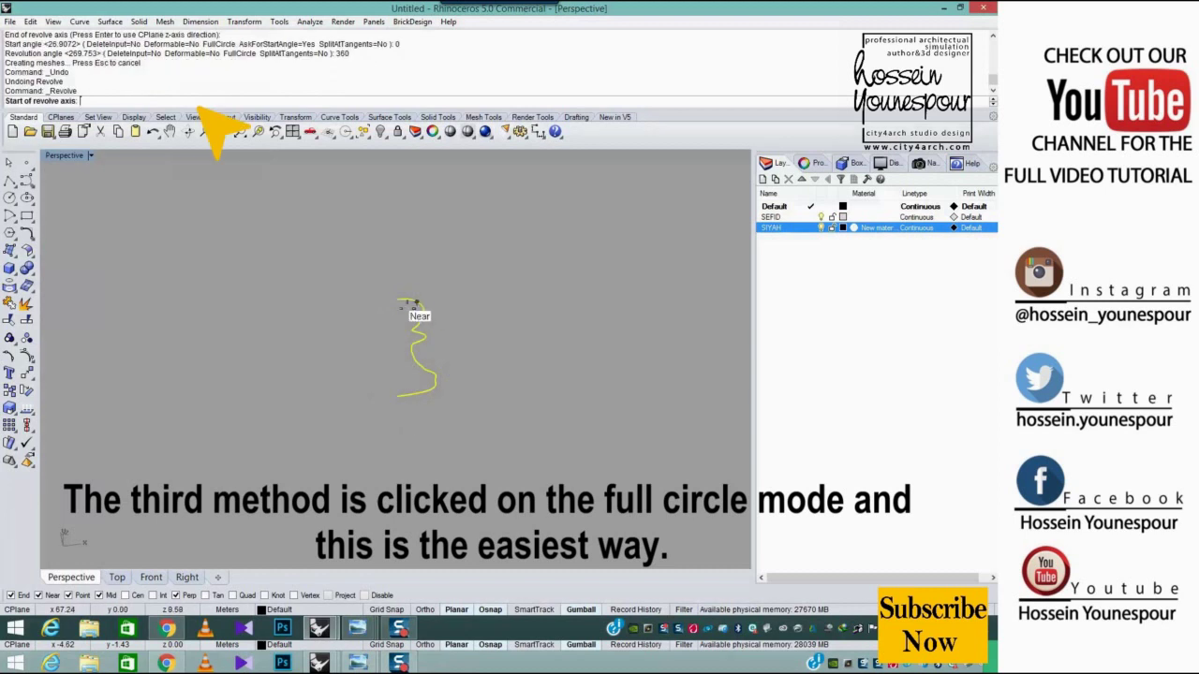
left_click(397, 301)
left_click(397, 395)
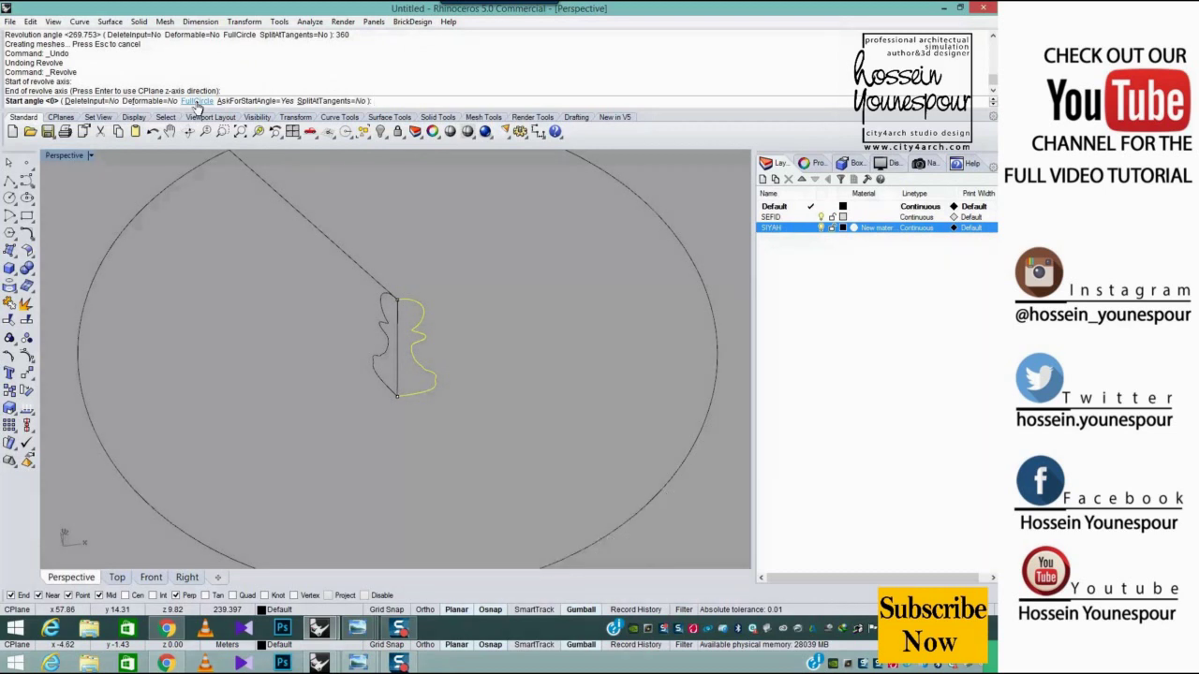
left_click(196, 101)
scroll(367, 290, "up", 6)
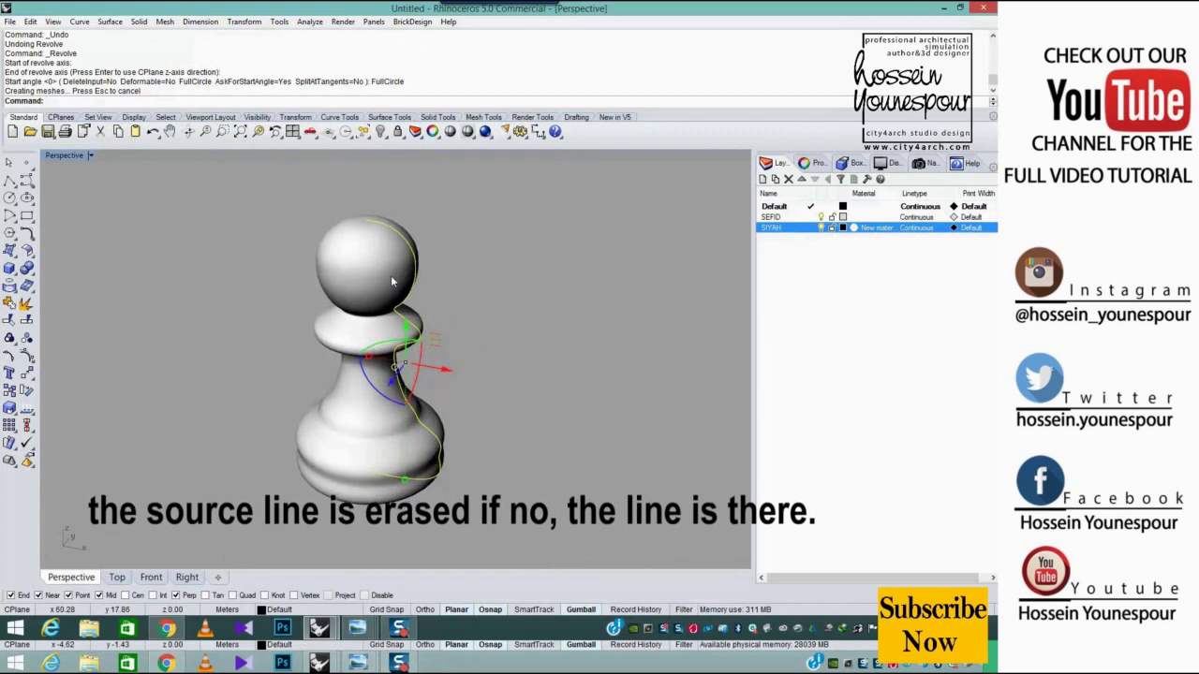
key("ctrl+z")
Revolve the pawn profile about its endpoint axis with DeleteInput set to Yes and the FullCircle option
key("Return")
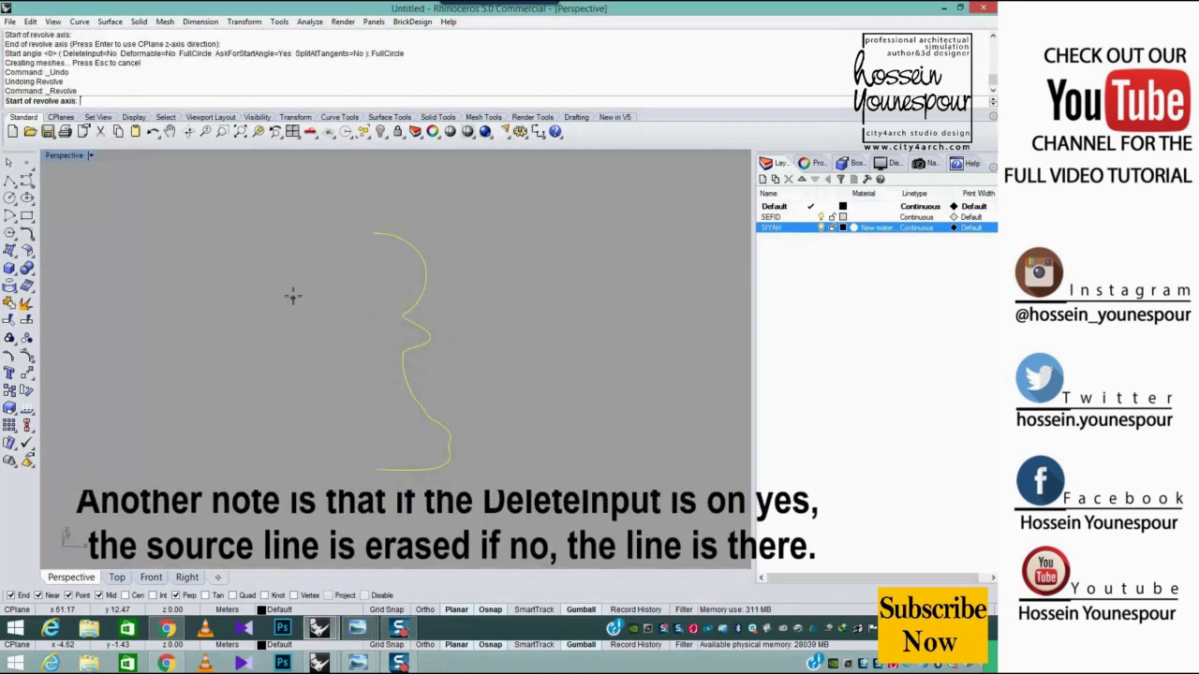
left_click(379, 233)
left_click(378, 465)
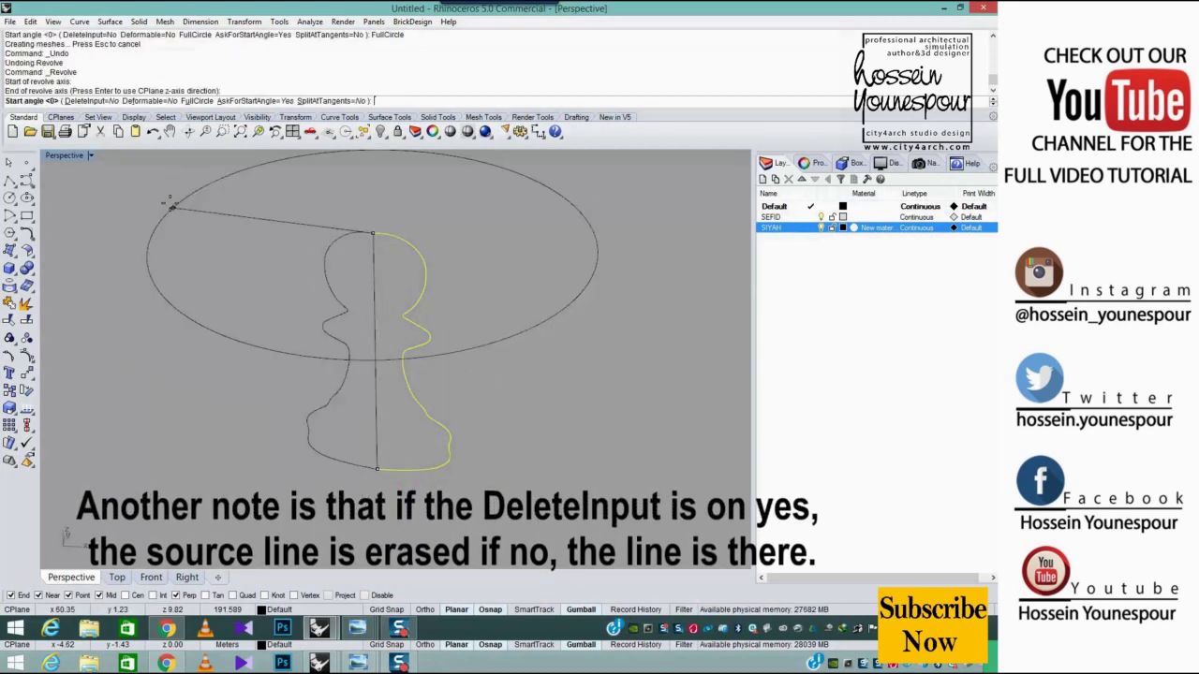
left_click(92, 102)
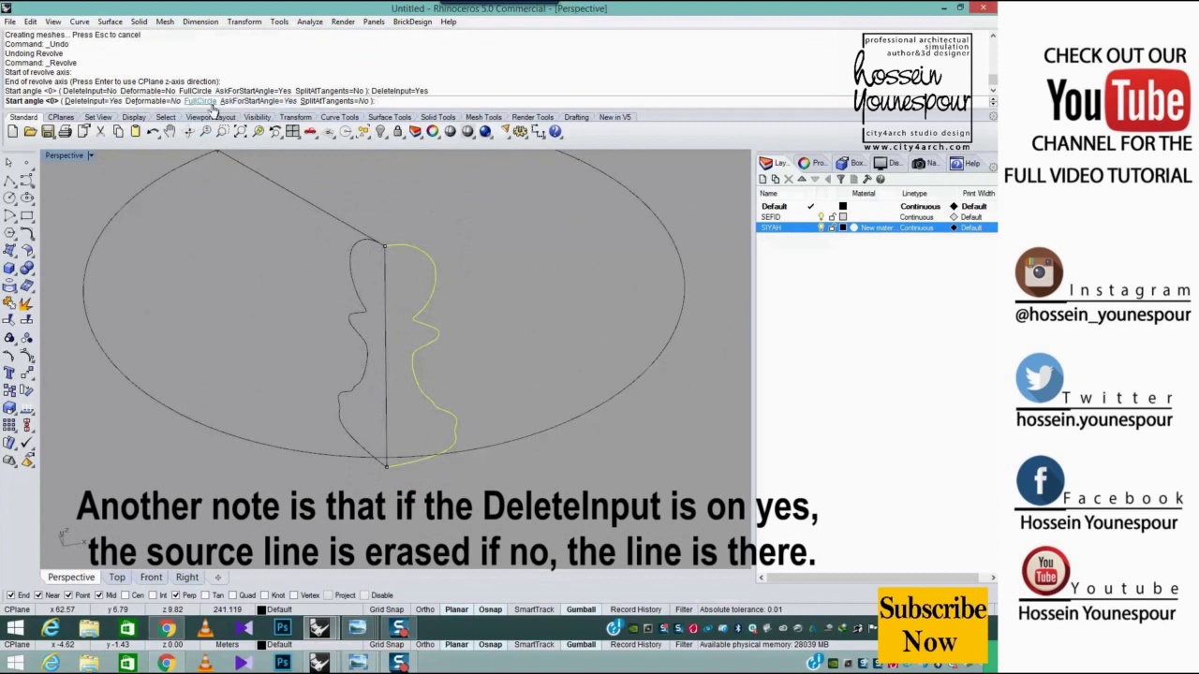
left_click(242, 102)
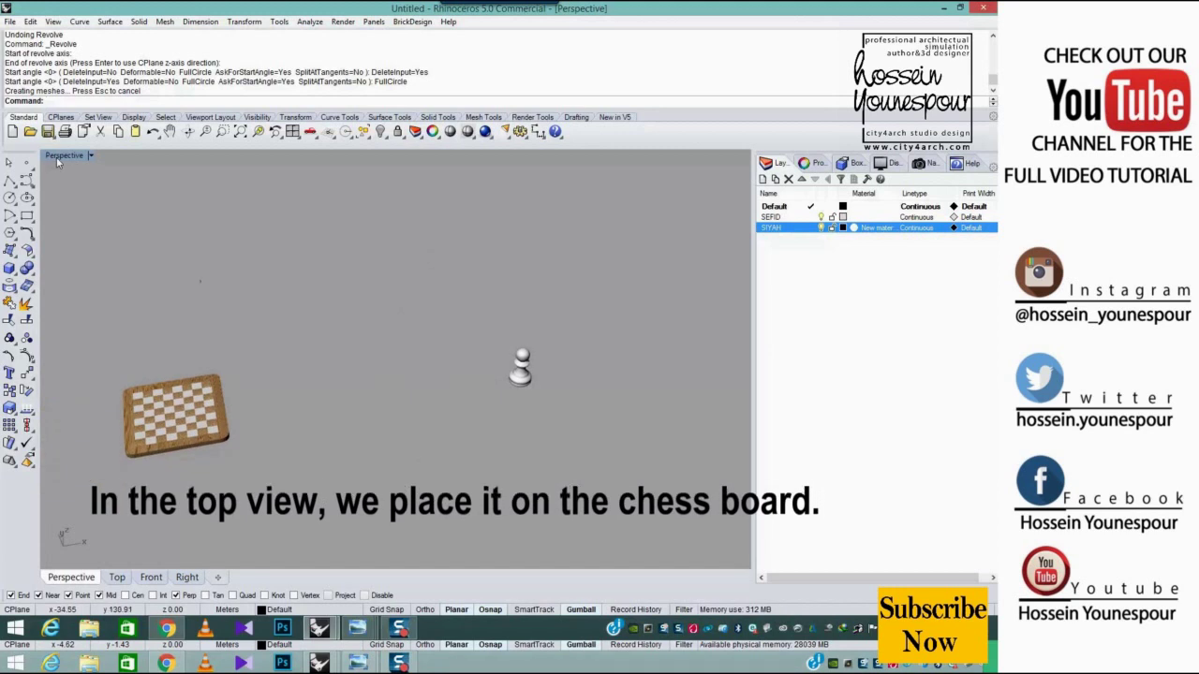
Move the revolved pawn in the Top view onto the end square of the chessboard's second row
double_click(57, 159)
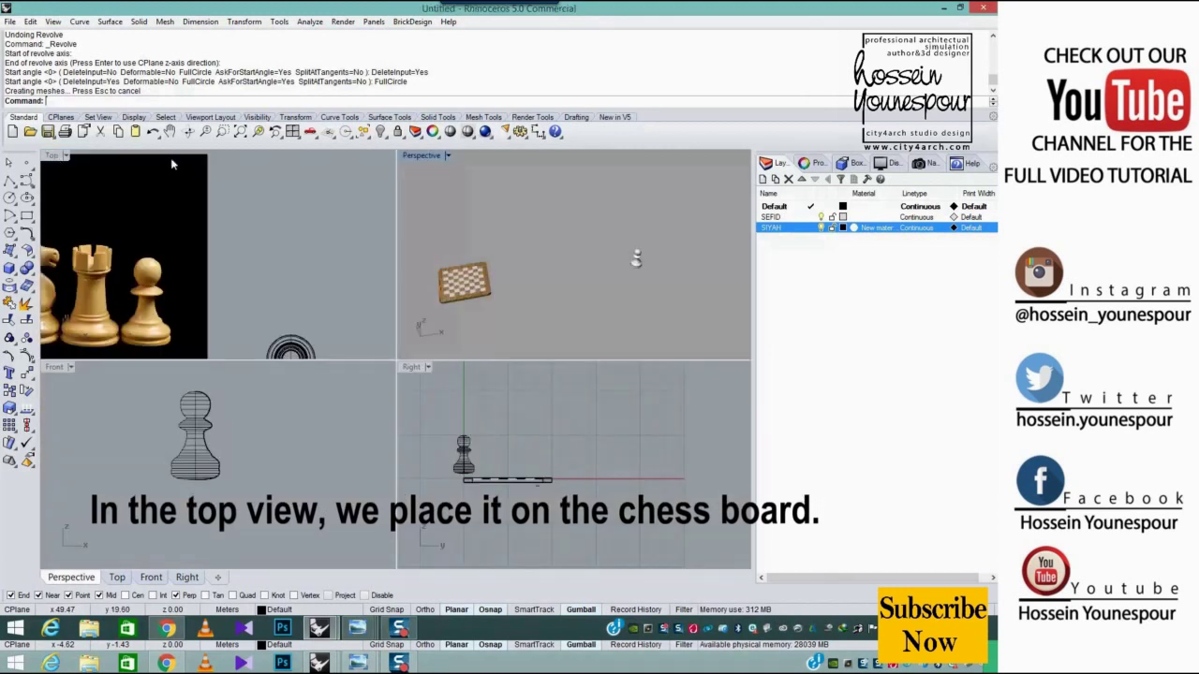
scroll(290, 208, "down", 10)
right_click_drag(193, 249, 293, 303)
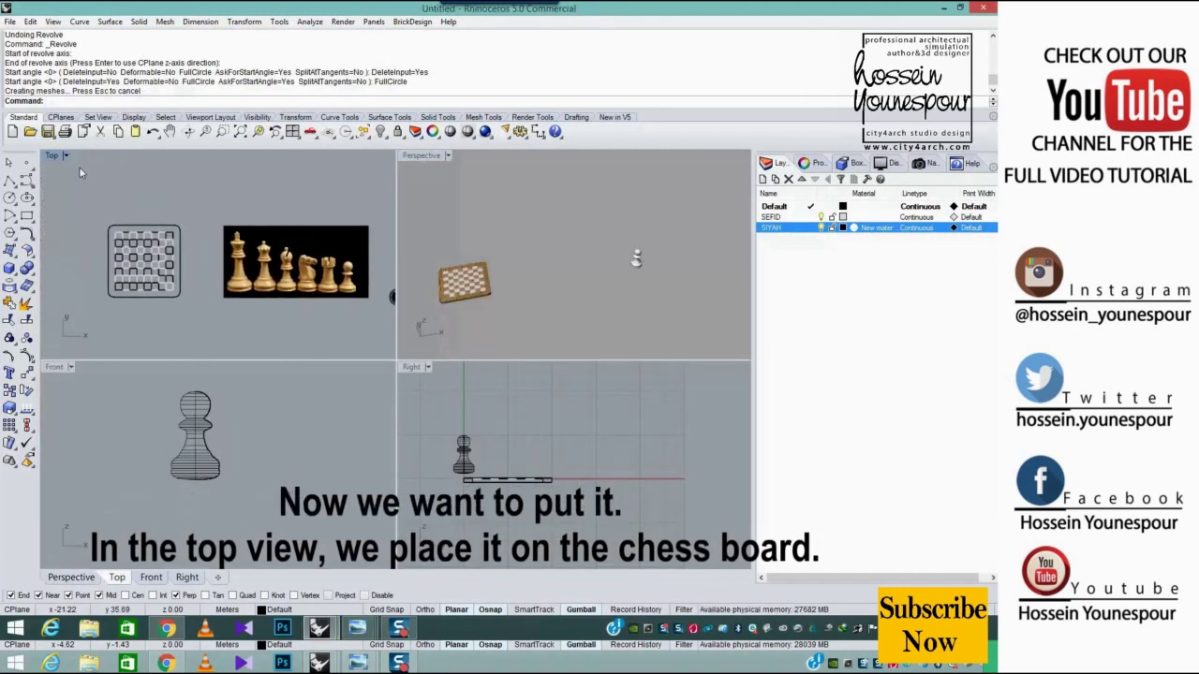
double_click(53, 155)
scroll(673, 440, "up", 2)
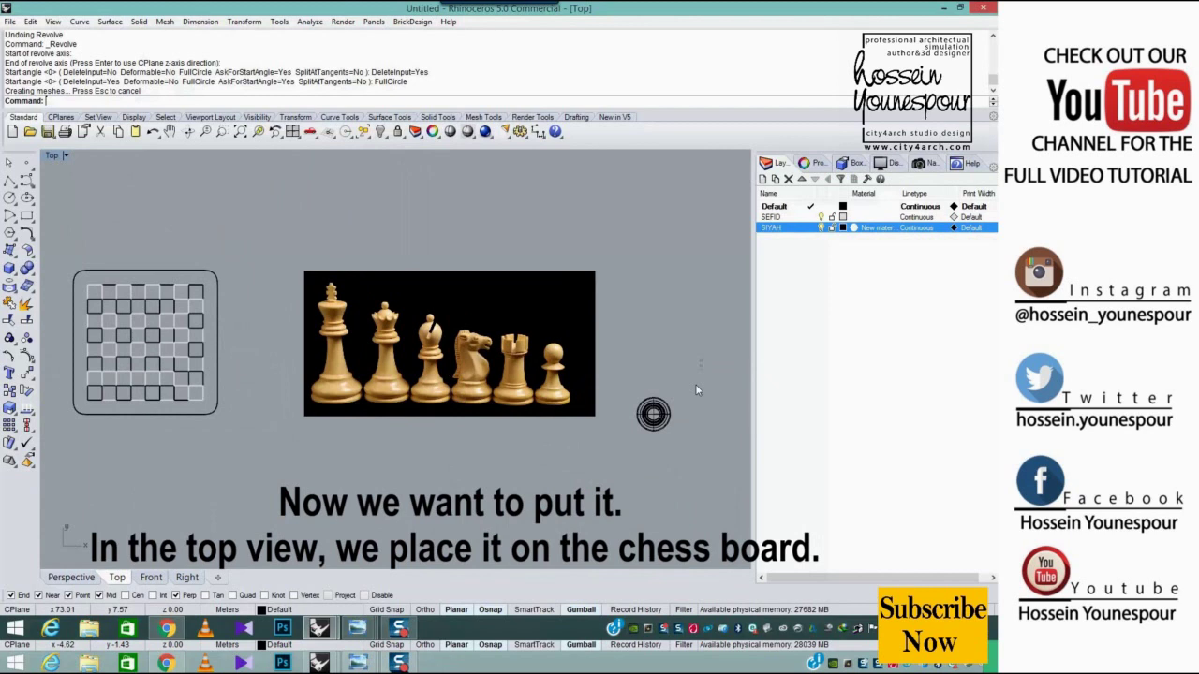
left_click(665, 409)
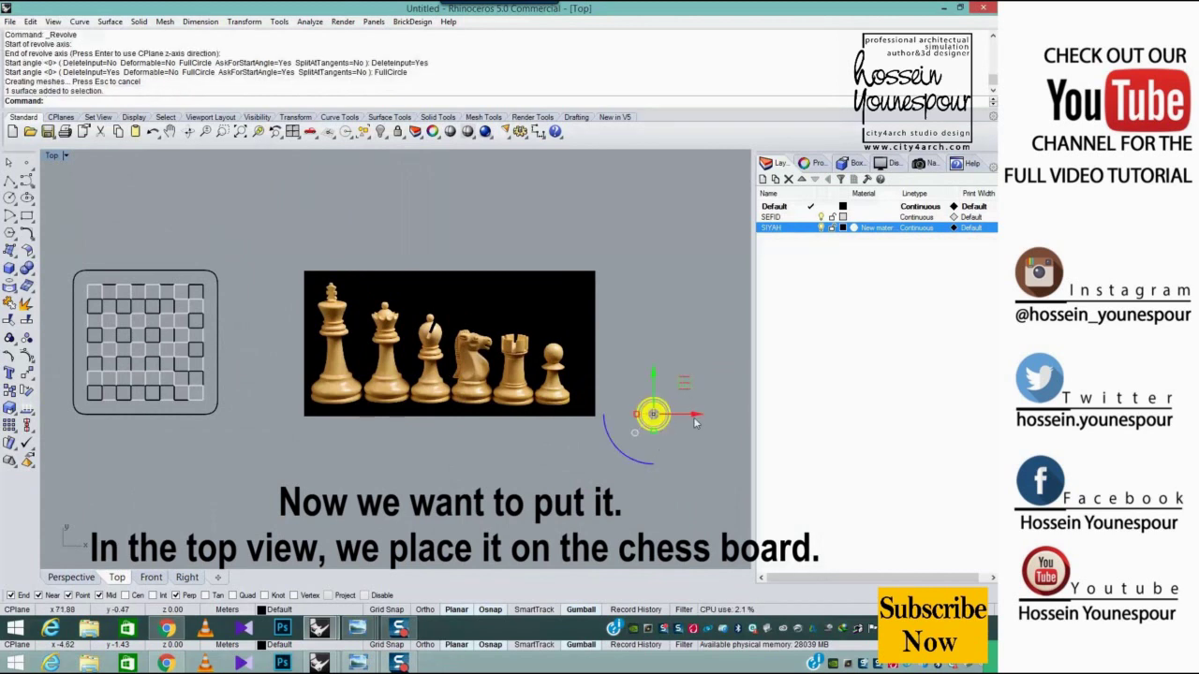
mouse_move(653, 376)
left_mouse_down()
mouse_move(653, 443)
mouse_move(654, 373)
left_mouse_up()
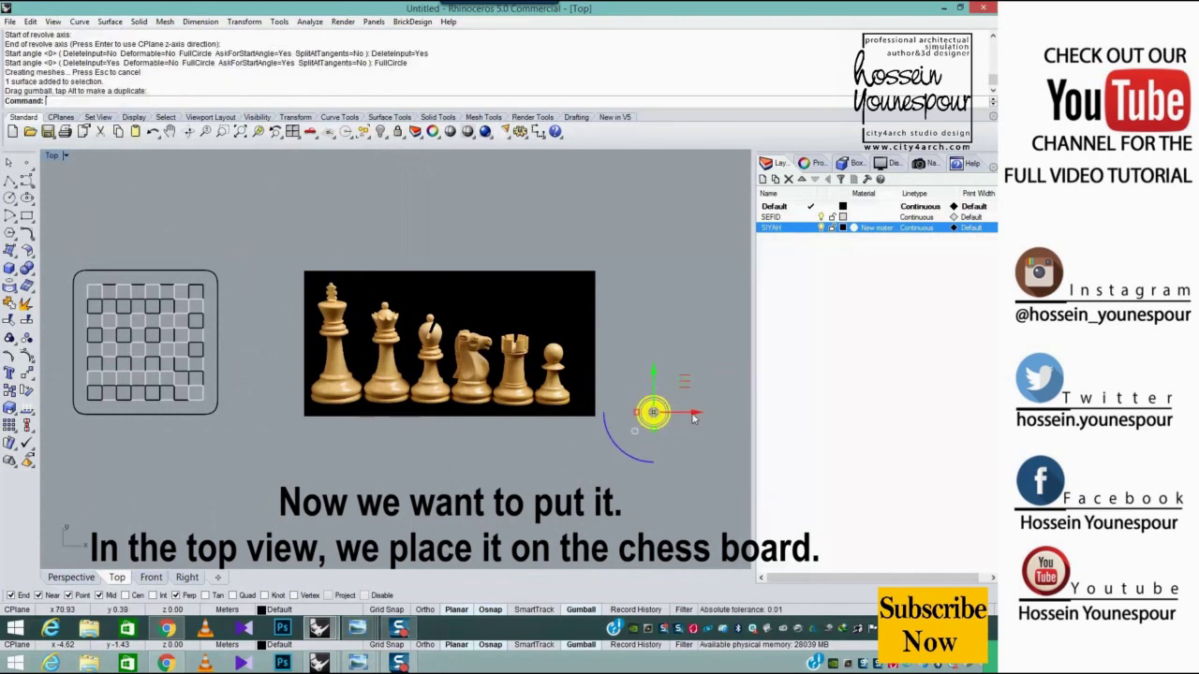
mouse_move(695, 413)
left_mouse_down()
mouse_move(620, 413)
mouse_move(680, 412)
left_mouse_up()
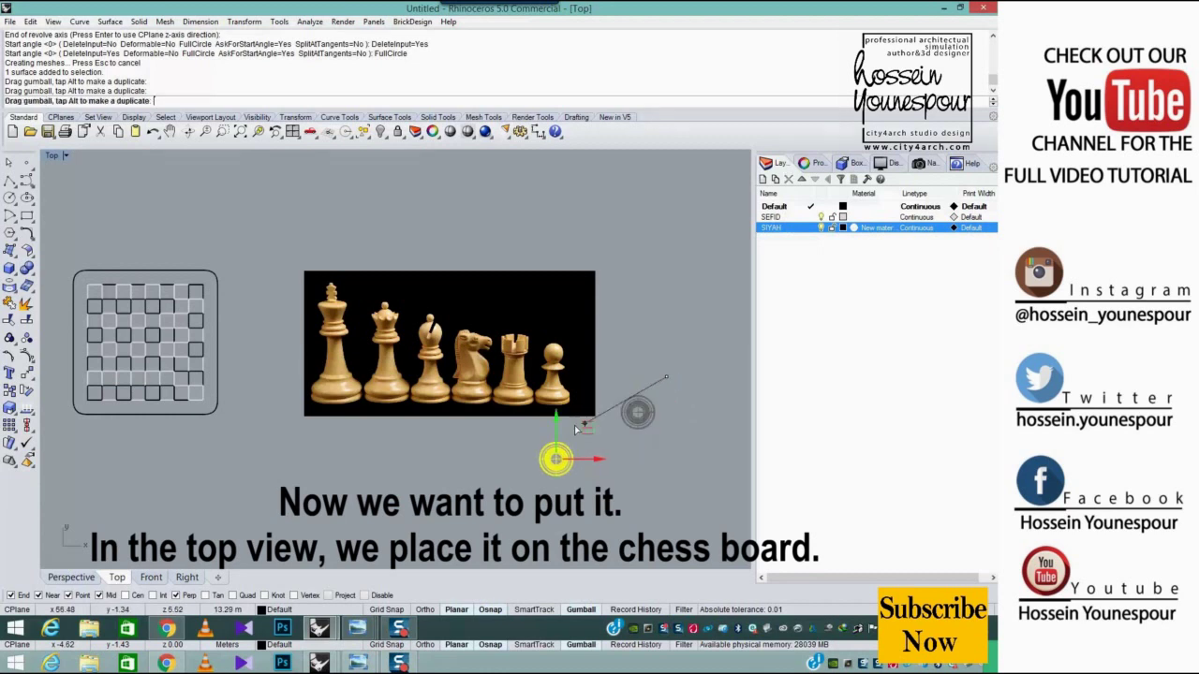
left_click_drag(251, 352, 225, 348)
Scale the pawn down uniformly in the Top view so its base fits inside the board square
scroll(281, 346, "up", 5)
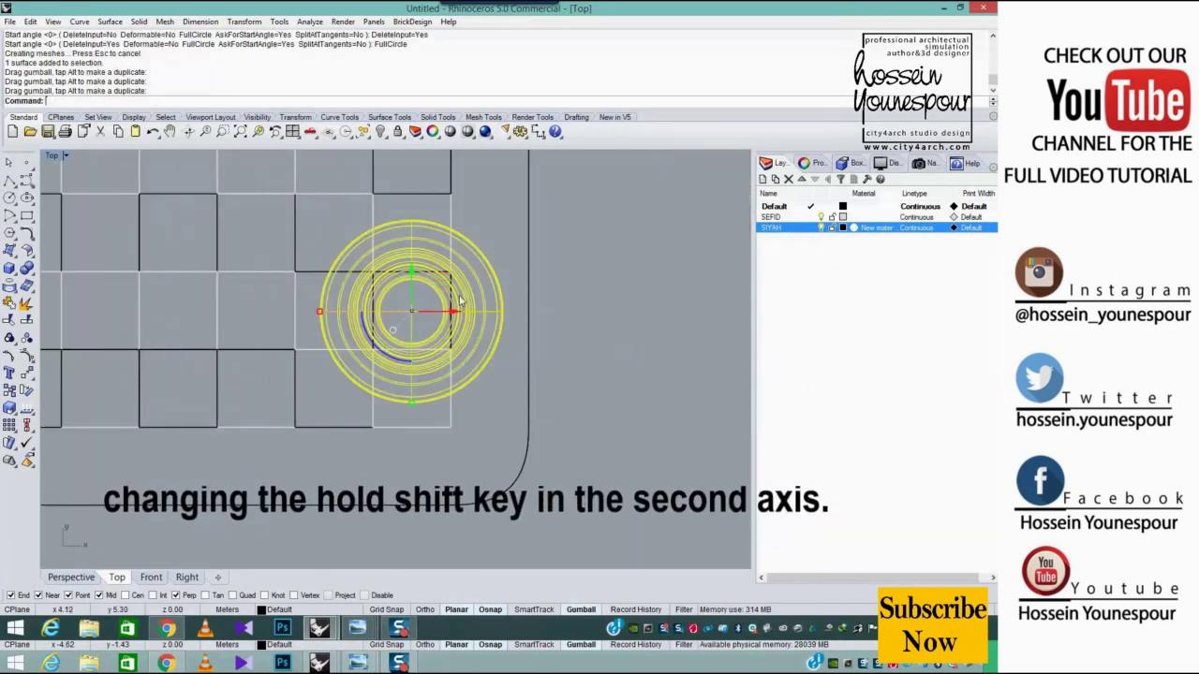
scroll(449, 365, "down", 2)
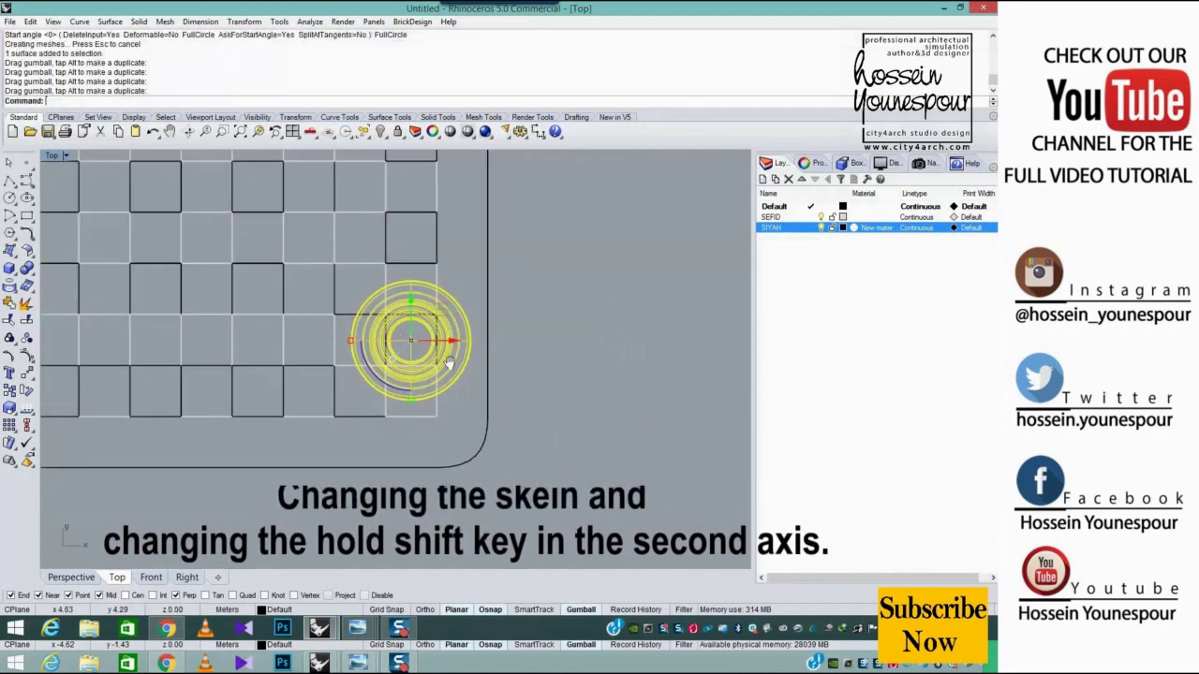
scroll(450, 364, "up", 3)
right_click_drag(462, 312, 444, 336)
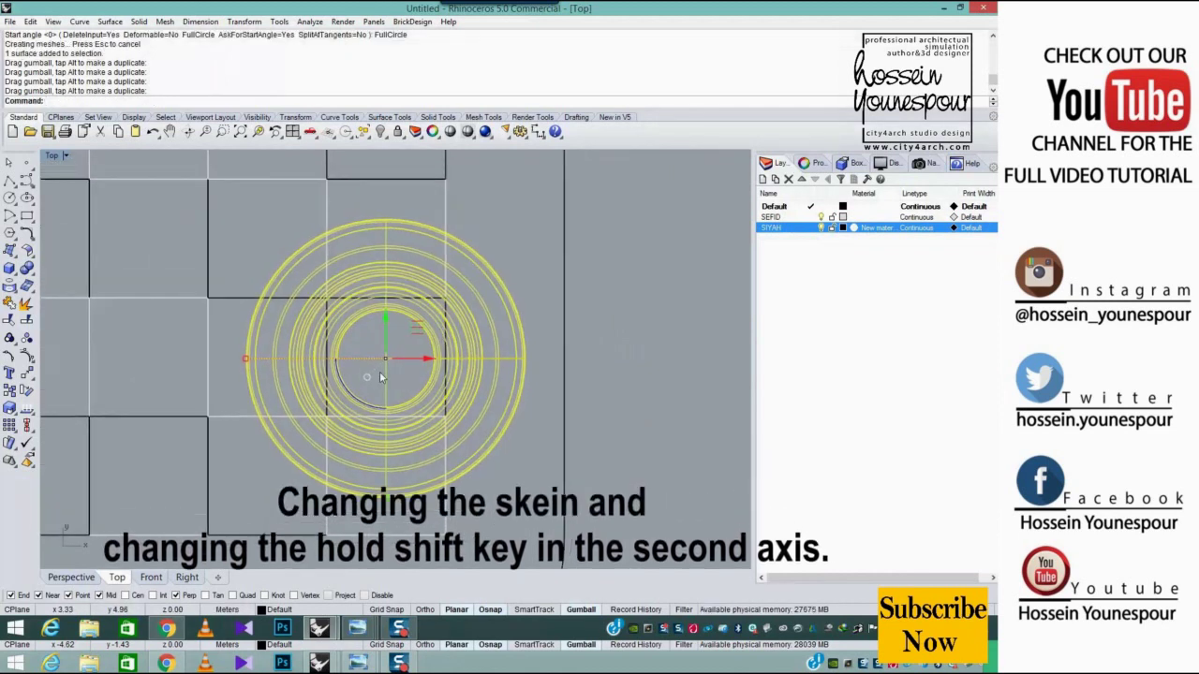
left_click_drag(246, 360, 338, 367)
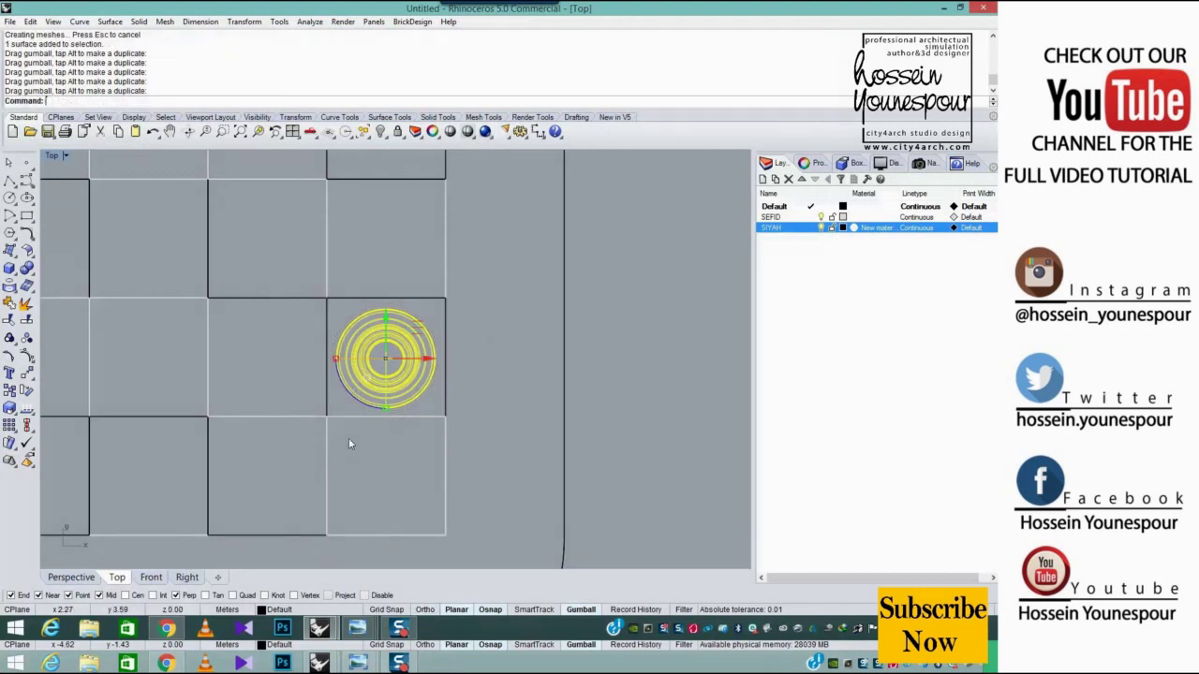
Lower the pawn vertically in the Perspective view so its base sits on the chessboard surface
double_click(54, 157)
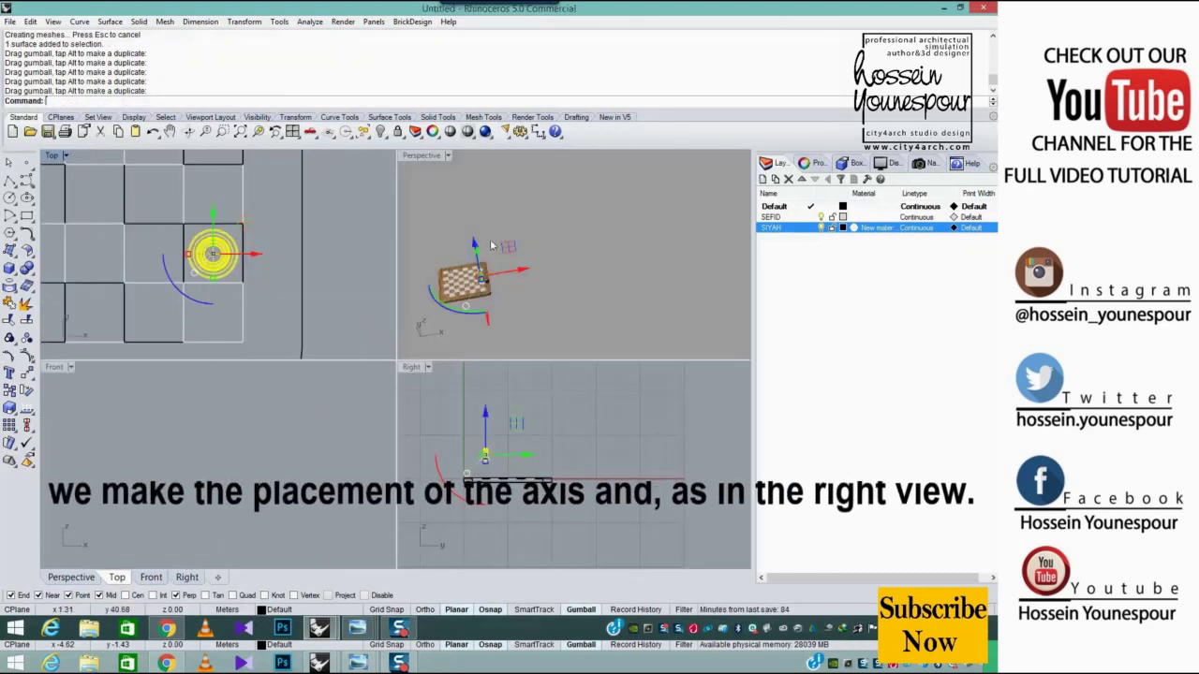
right_click_drag(542, 222, 569, 190)
double_click(429, 158)
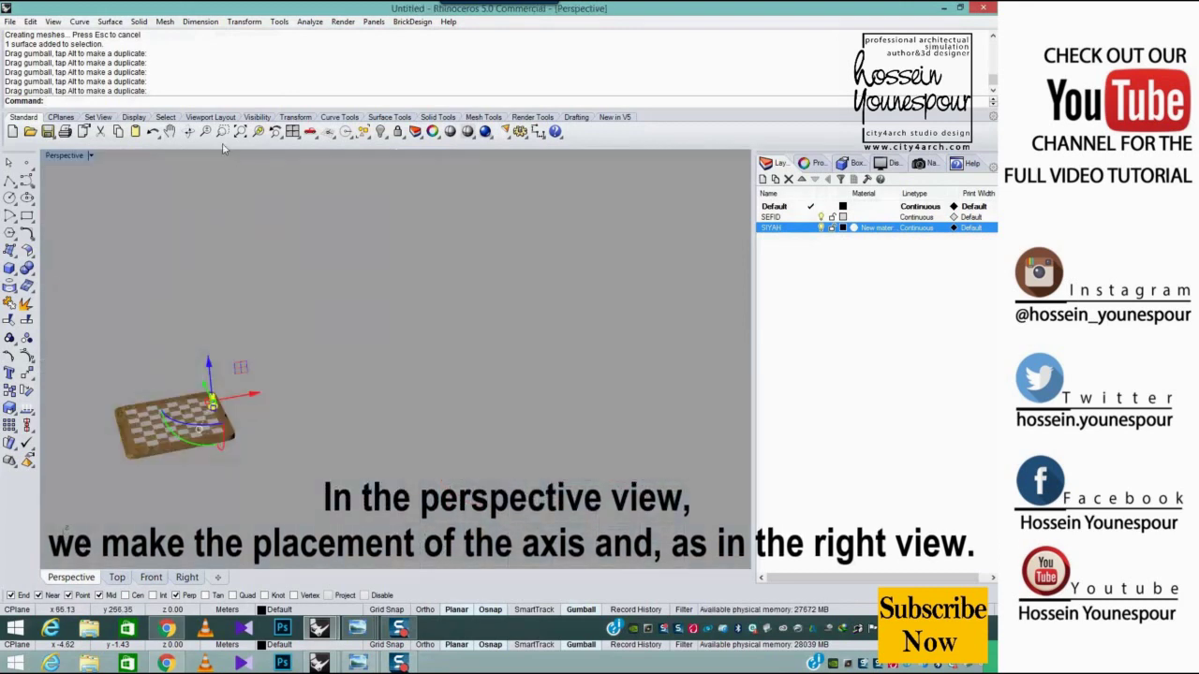
left_click(259, 132)
scroll(503, 337, "down", 6)
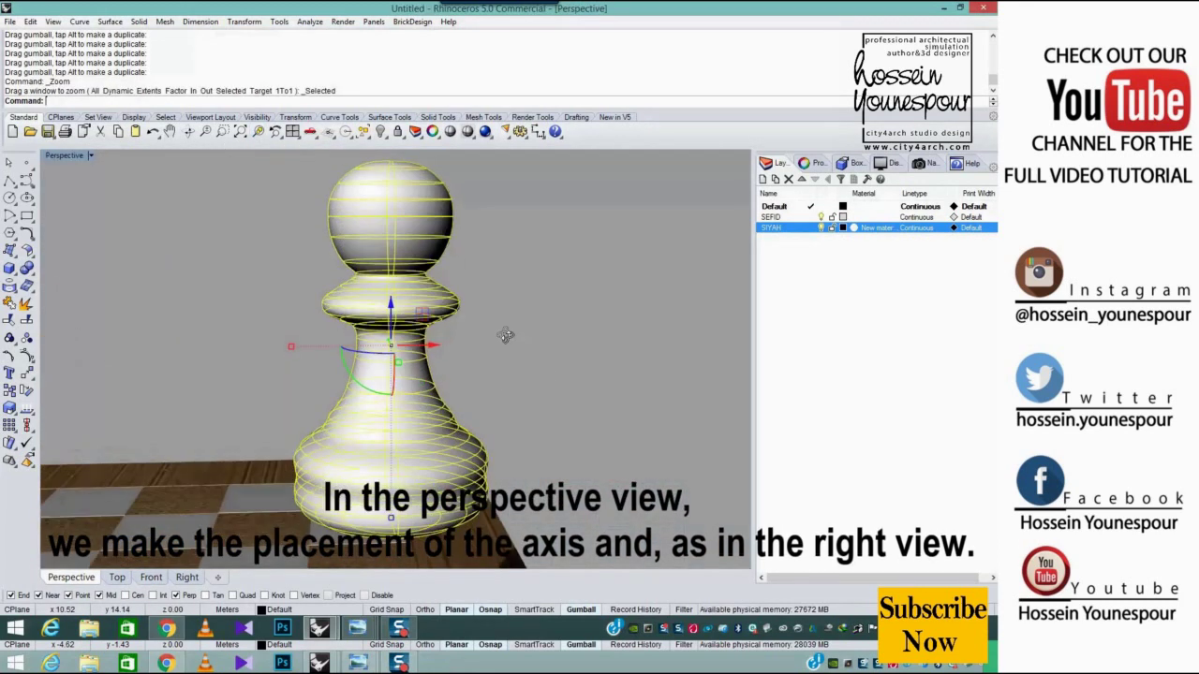
right_click_drag(532, 363, 524, 305, "shift")
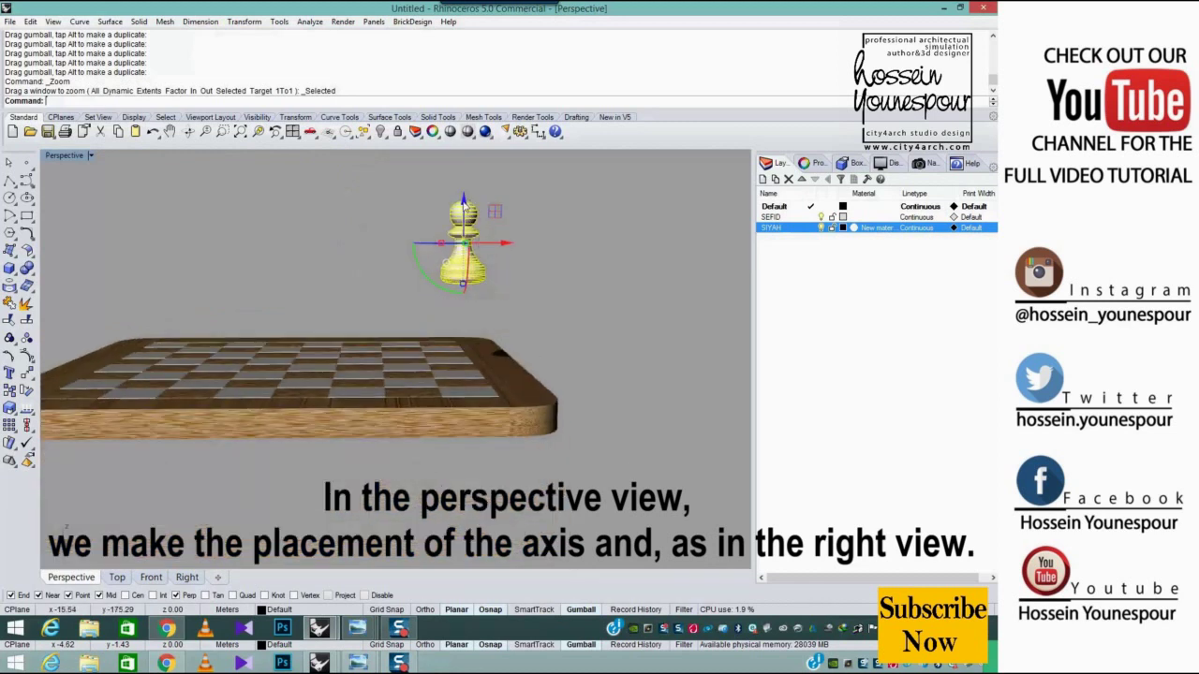
left_click_drag(473, 310, 474, 310)
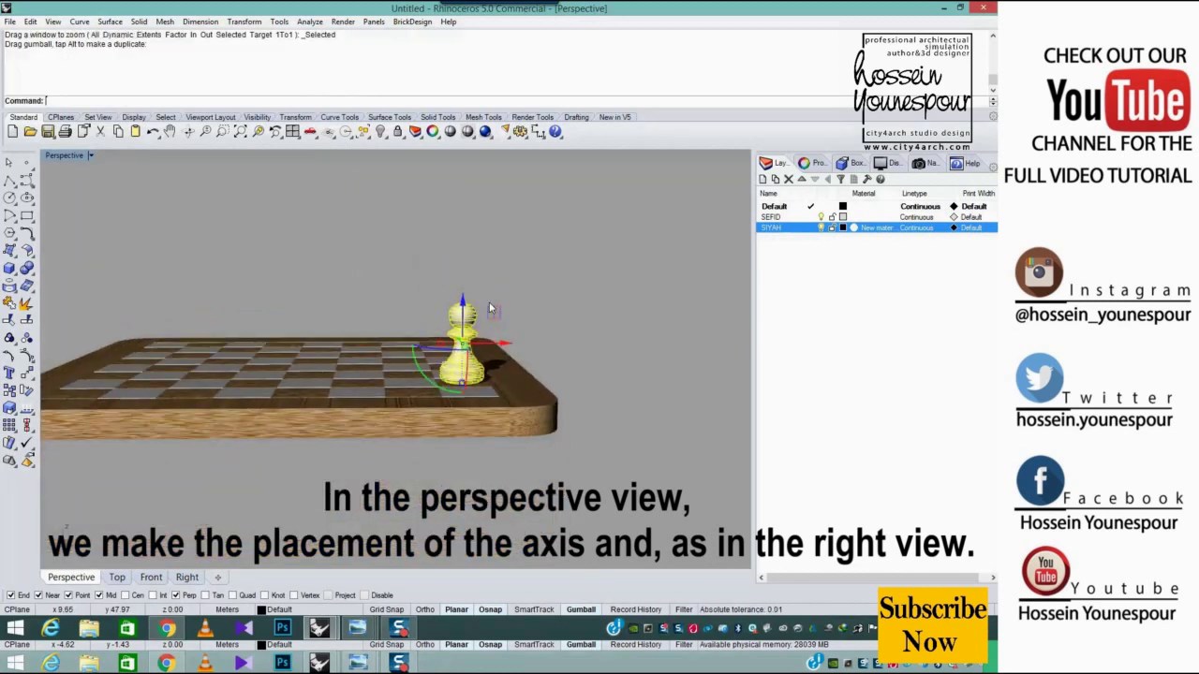
Fine-tune the pawn's height in the Right view so its base rests exactly on the chessboard surface
double_click(78, 158)
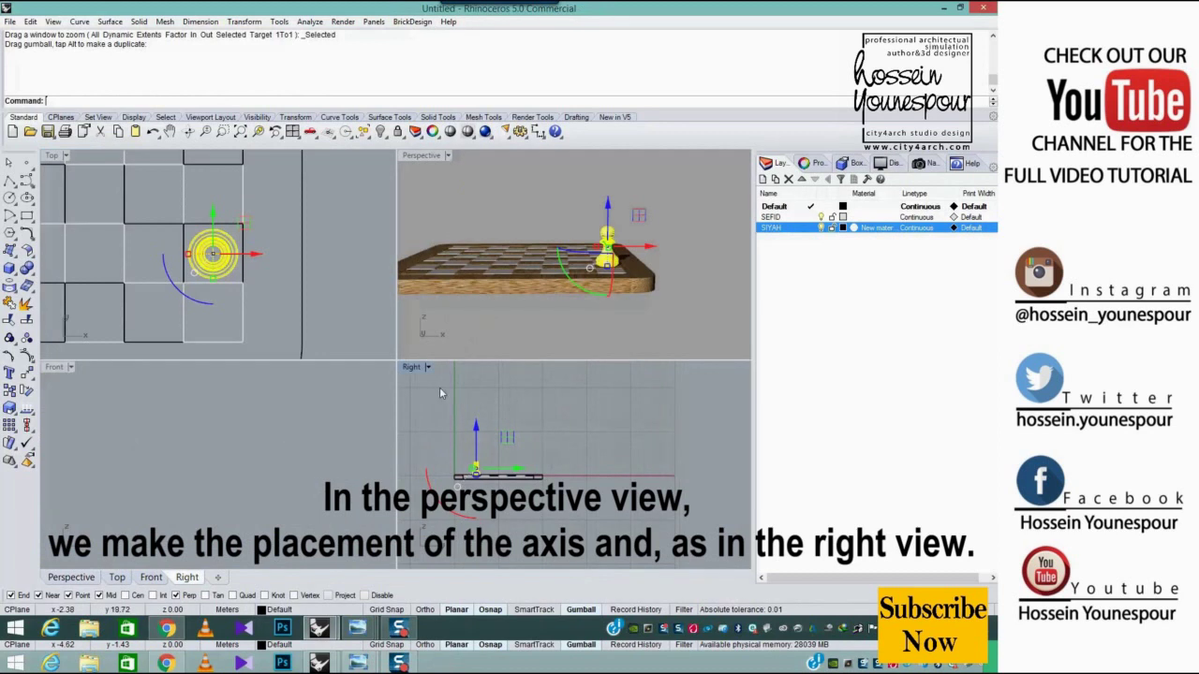
double_click(413, 368)
scroll(429, 326, "up", 5)
left_click_drag(497, 361, 497, 360)
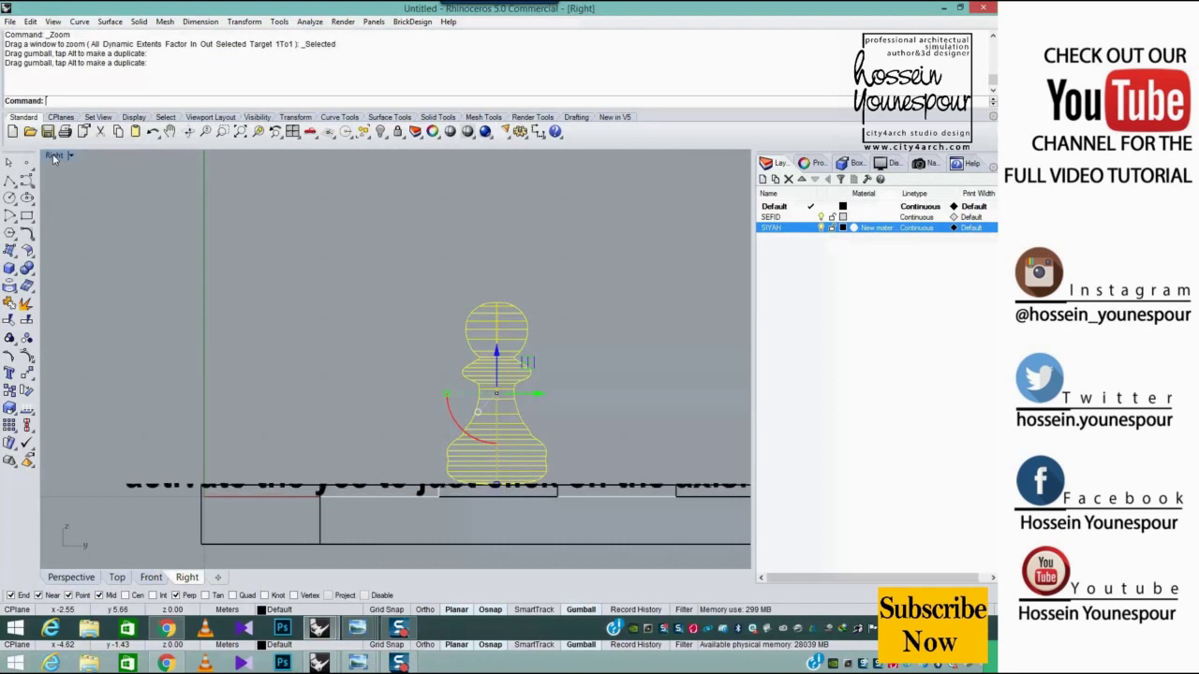
double_click(53, 156)
double_click(422, 157)
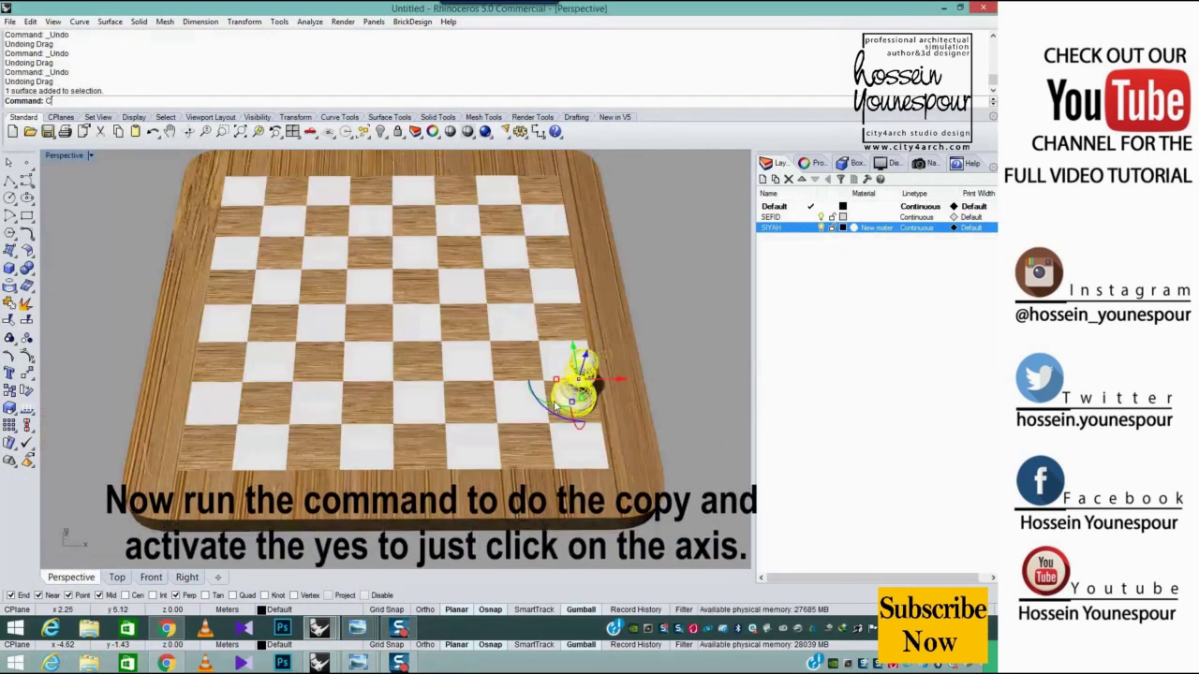
Copy the pawn to the adjacent square of its row in the Perspective view, using the square's corner endpoints as reference points
type("py")
key("Return")
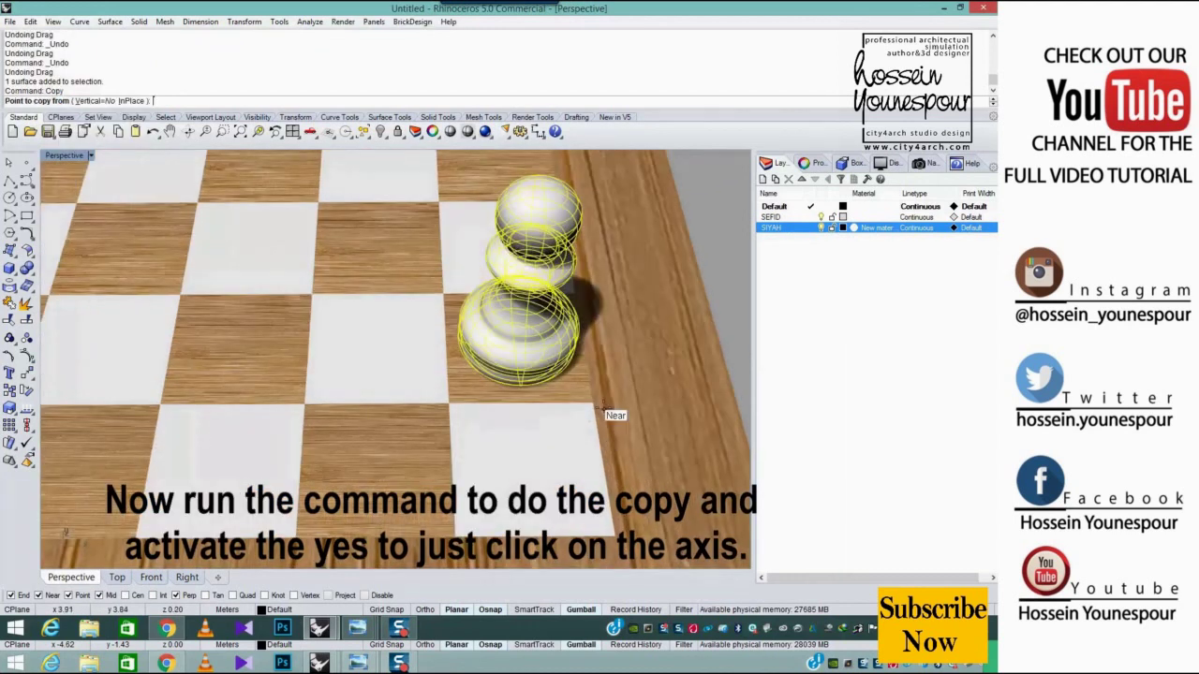
left_click(594, 405)
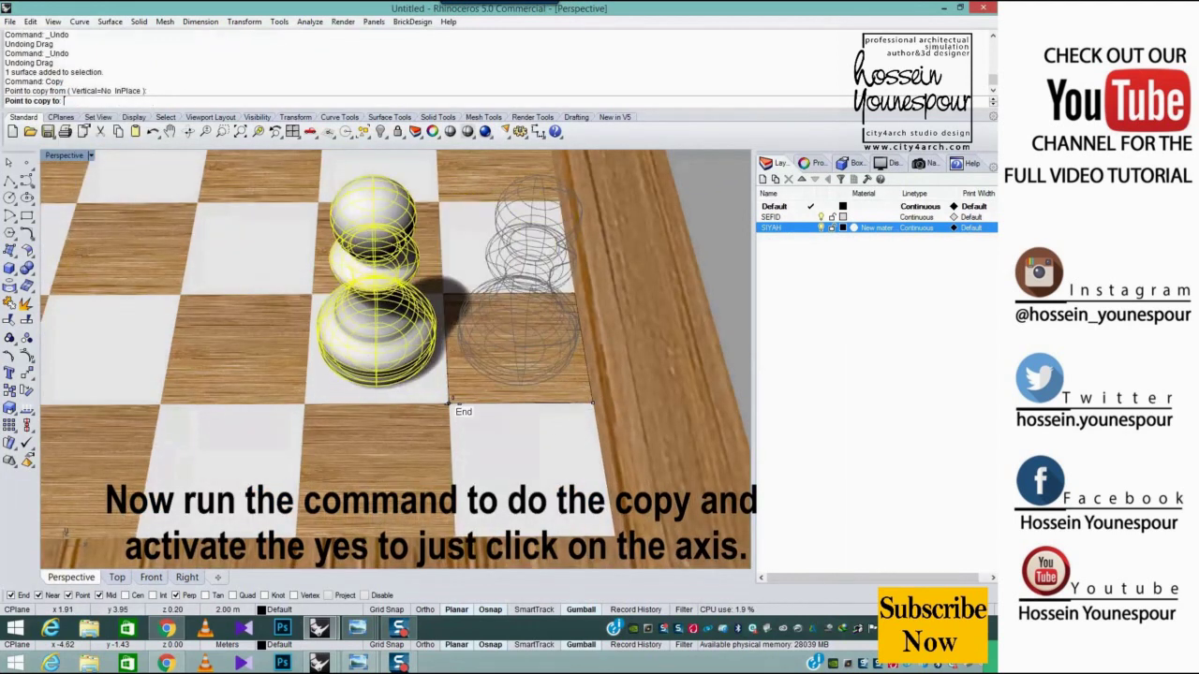
Set UseLastDirection, UseLastDistance and FromLastPoint to Yes and place six more pawn copies to fill the row
scroll(445, 408, "down", 5)
left_click(253, 102)
left_click(176, 101)
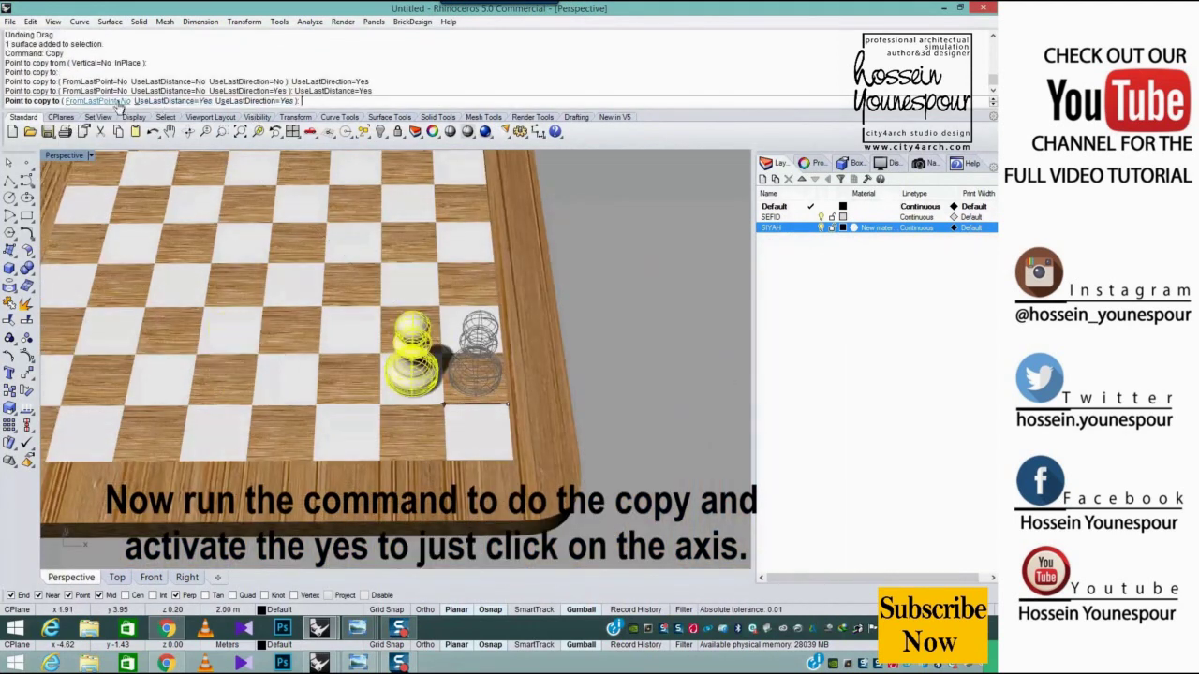
left_click(109, 102)
scroll(204, 198, "down", 7)
right_click_drag(66, 277, 334, 292, "shift")
left_click(193, 281)
left_click(179, 284)
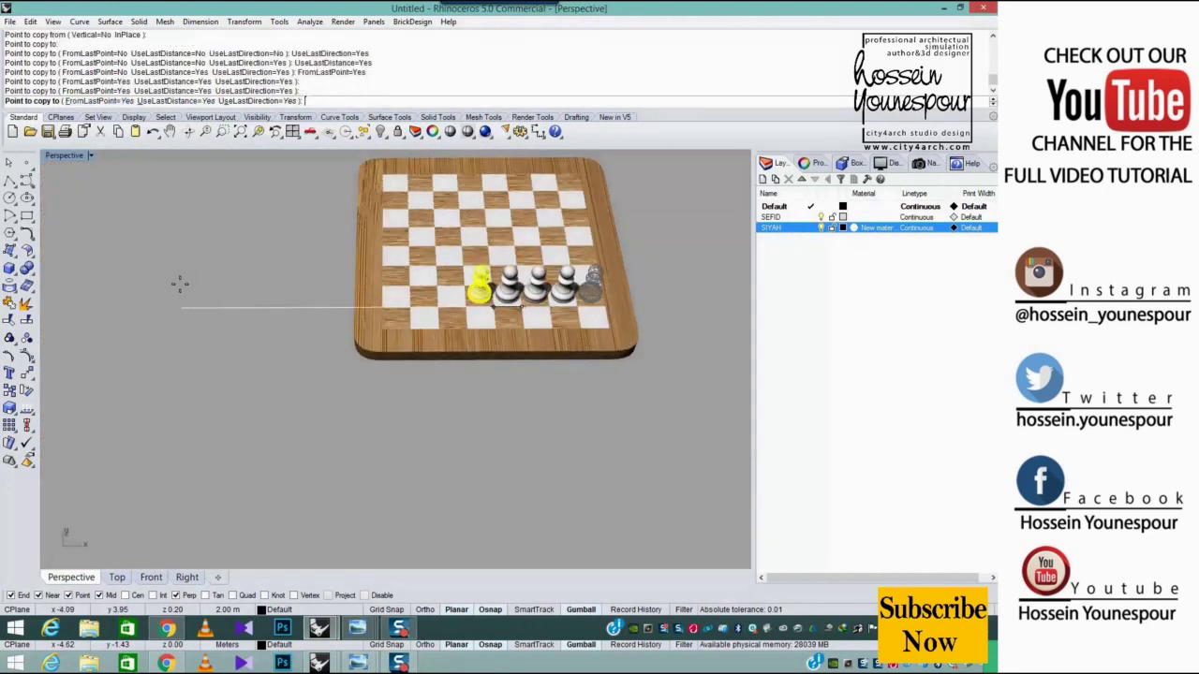
left_click(173, 285)
left_click(168, 285)
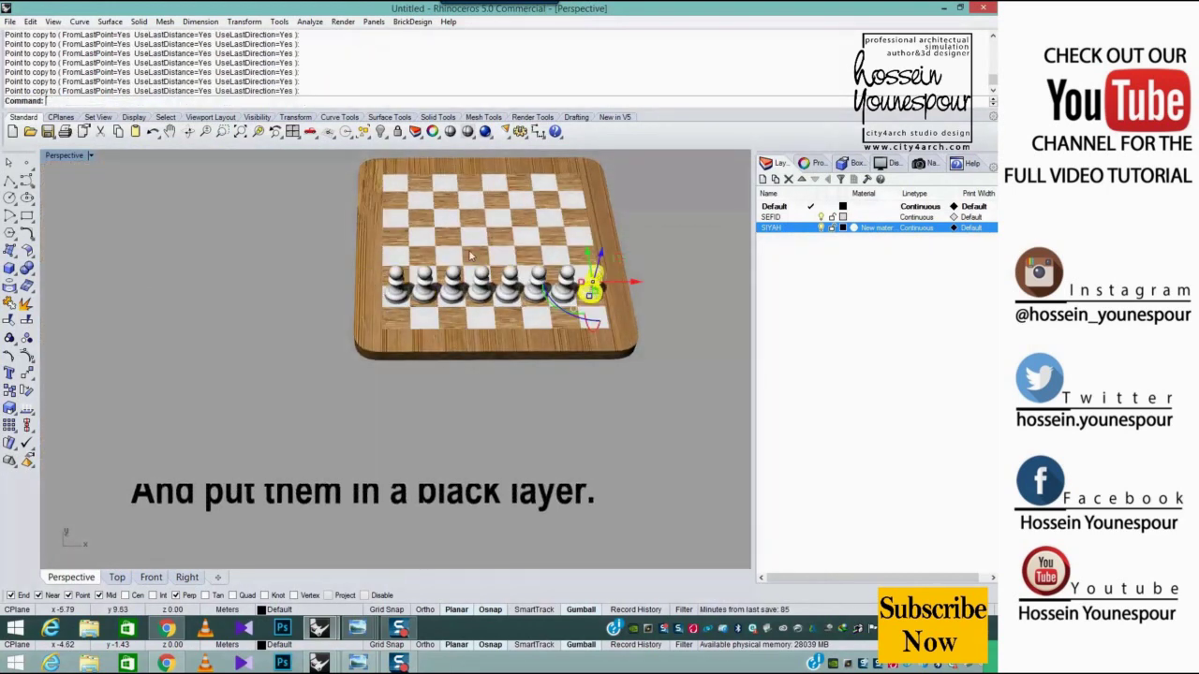
Select all eight pawns in the row and start copying them to the opposite side of the chessboard
scroll(444, 309, "up", 10)
right_click_drag(444, 309, 586, 235)
left_click_drag(587, 235, 390, 313)
right_click_drag(390, 313, 507, 355)
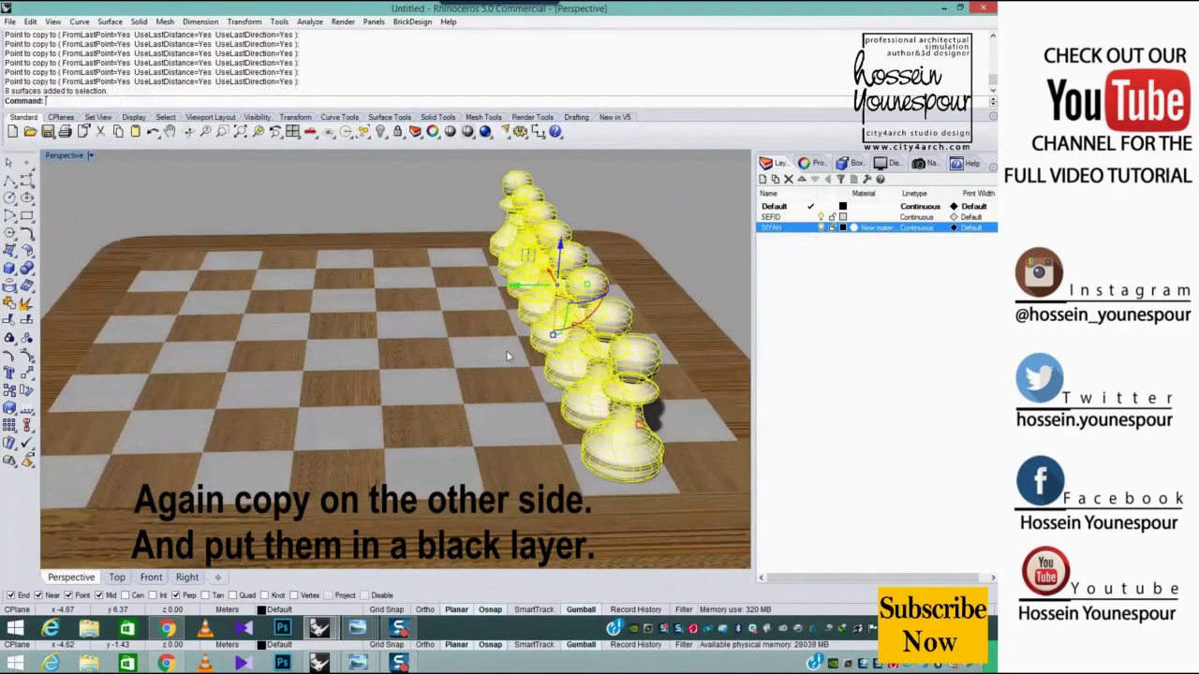
type("py")
key("Return")
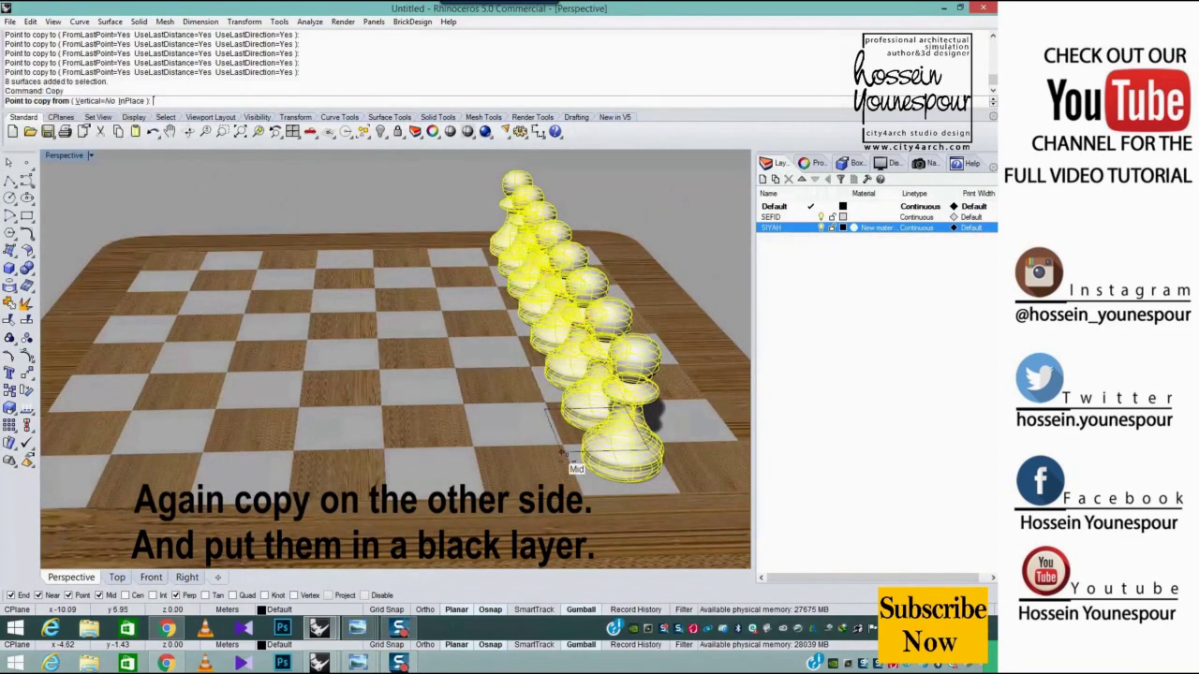